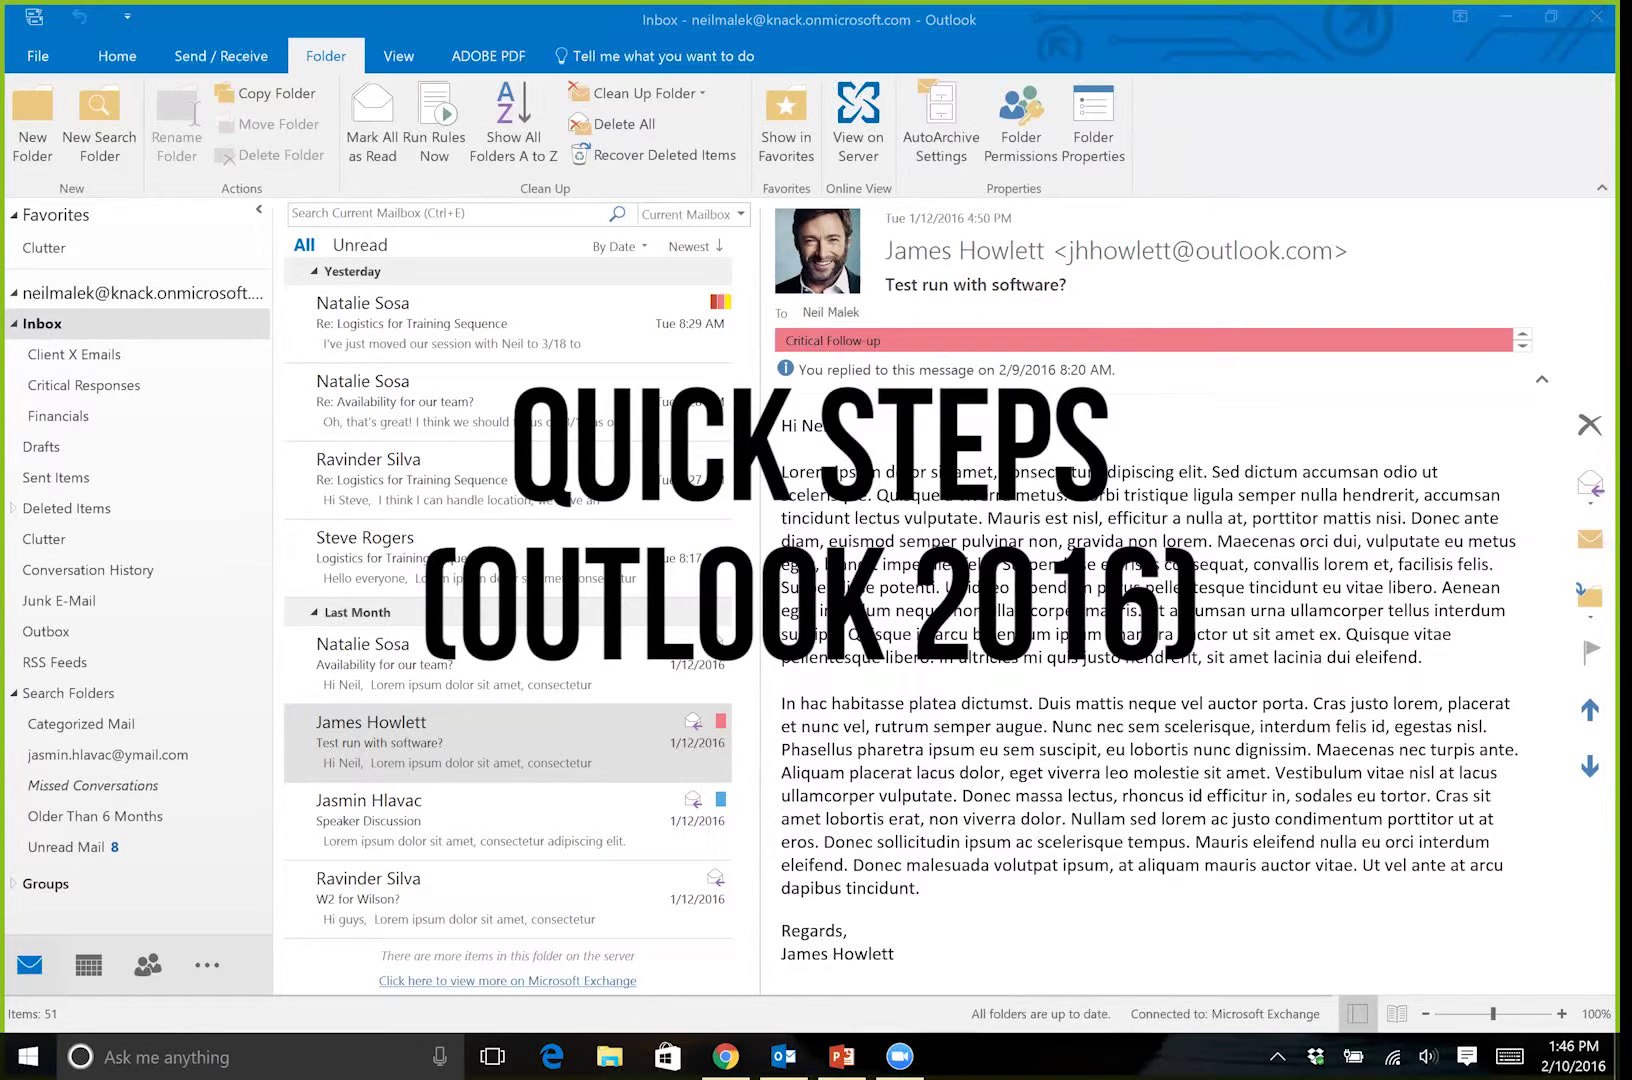
Switch the ribbon from Folder to the Home tab to show the message commands and Quick Steps
left_click(118, 58)
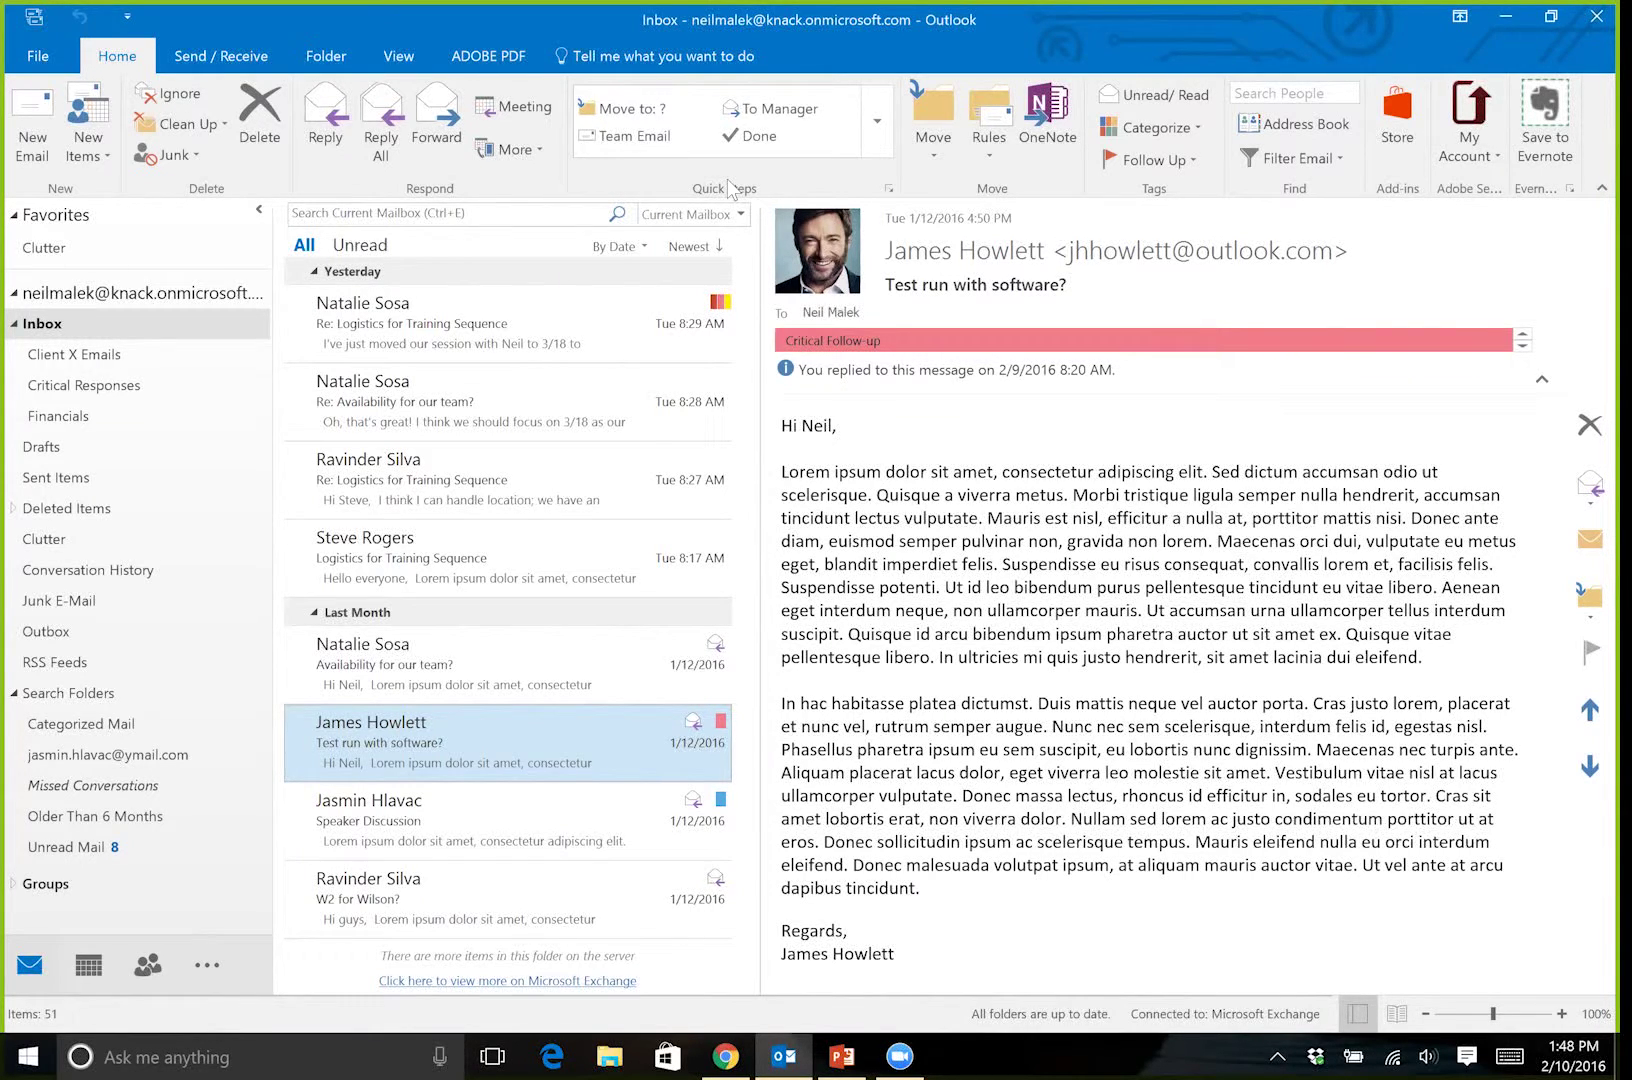
Select the 'Re: Availability for our team?' message so it shows in the reading pane
left_click(495, 315)
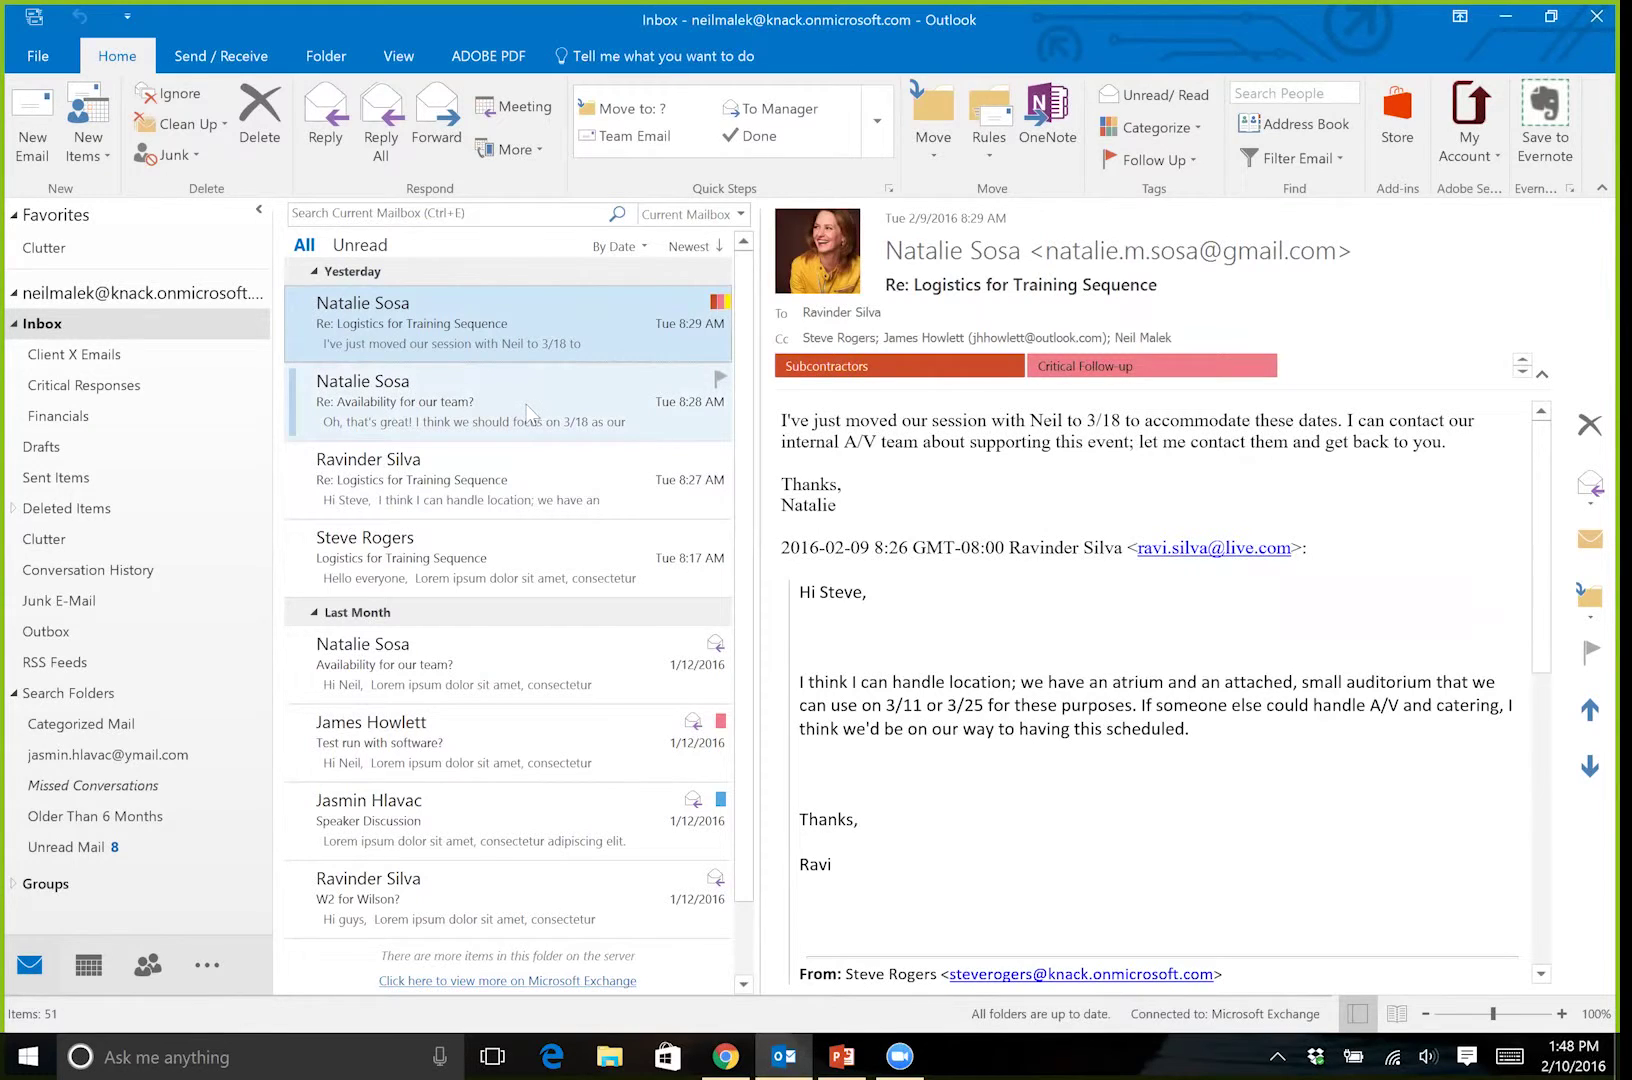
left_click(490, 404)
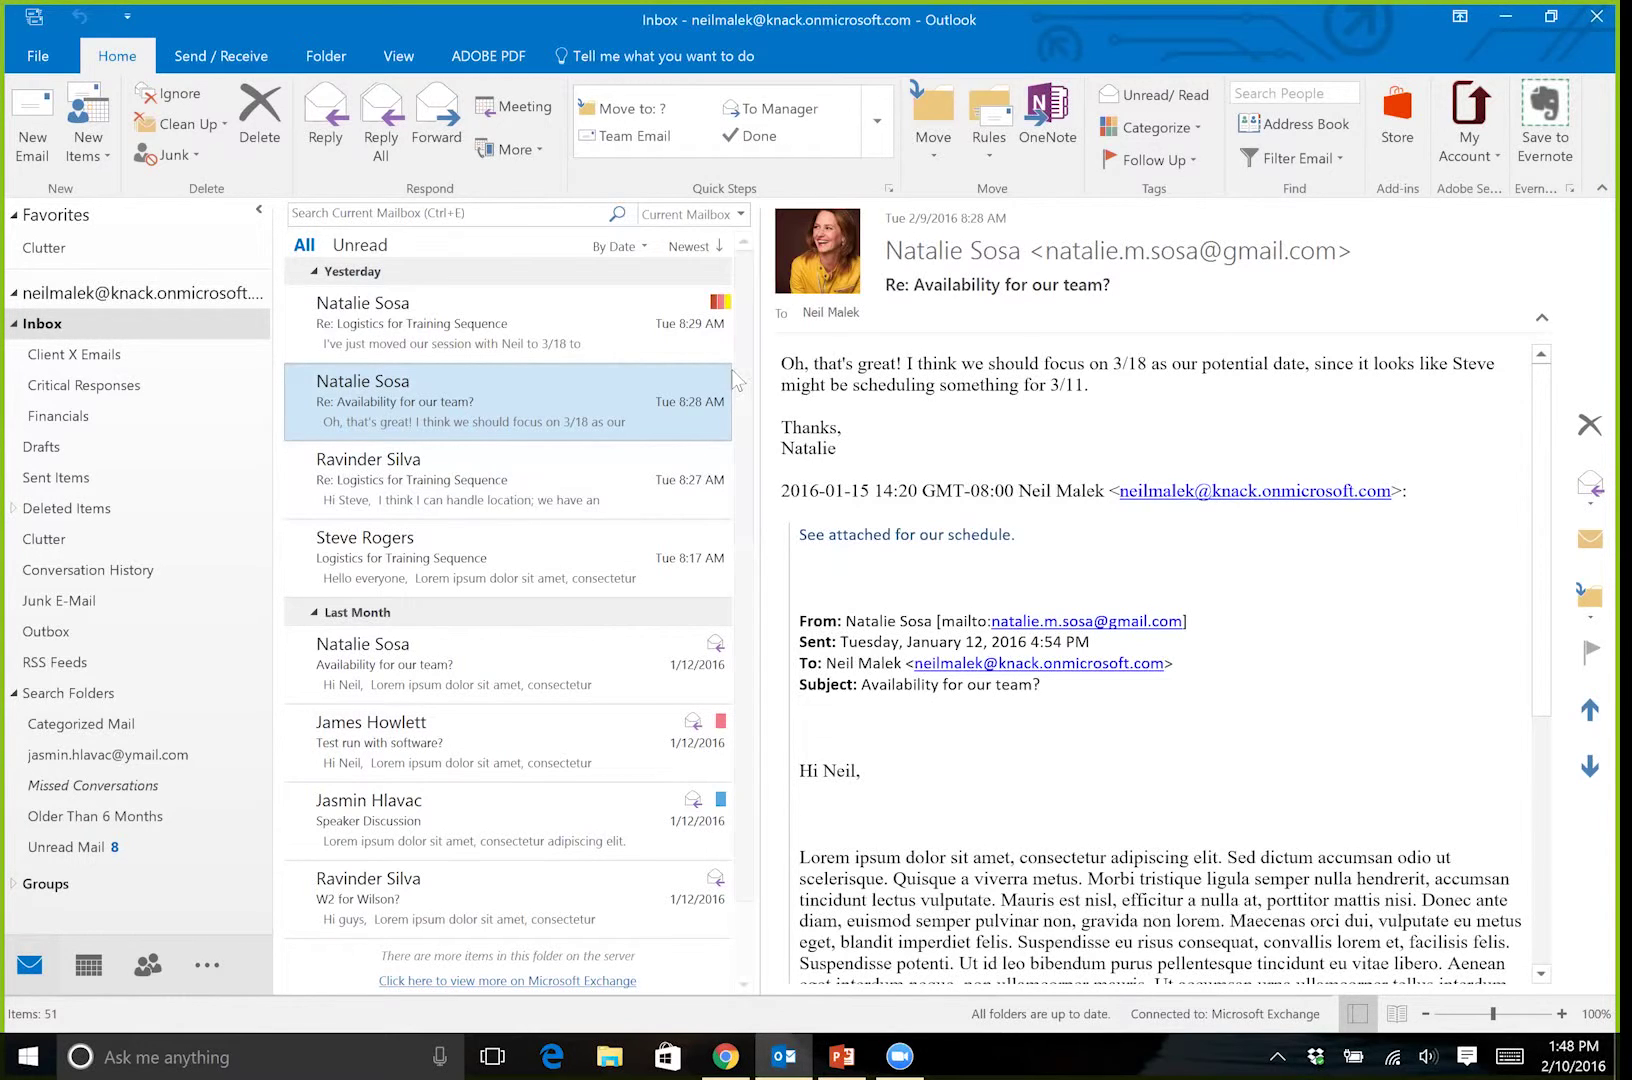
left_click(536, 110)
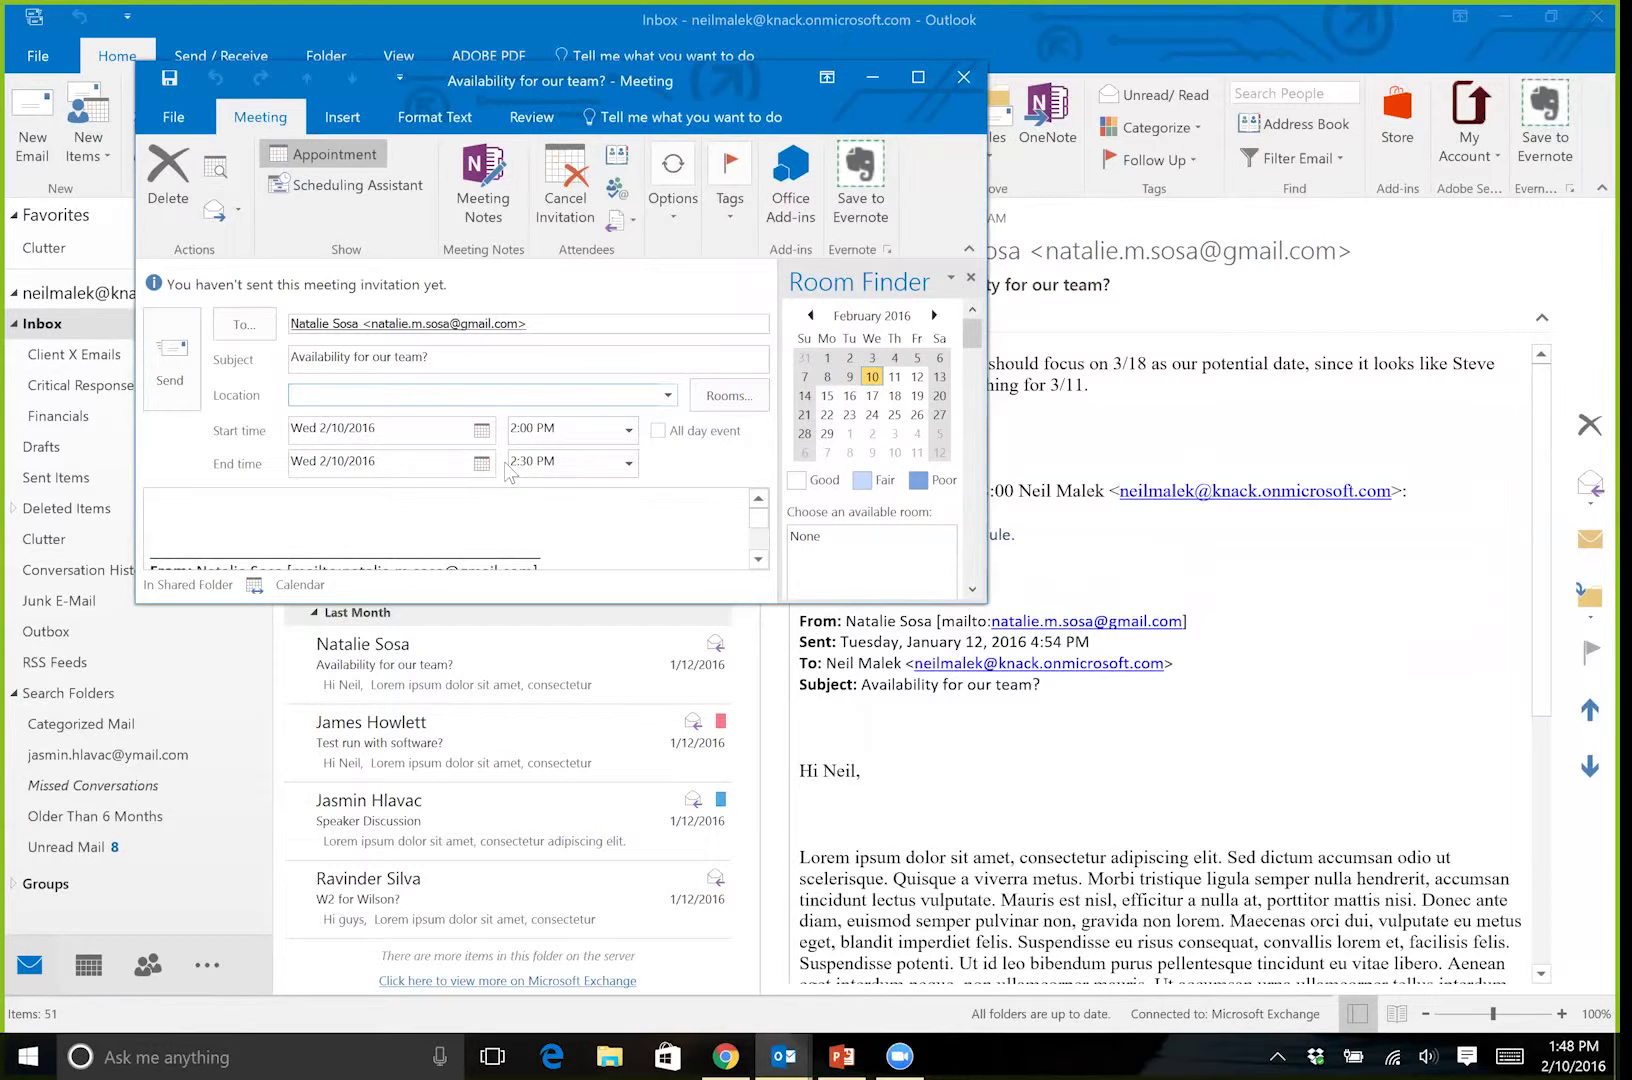
left_click(965, 80)
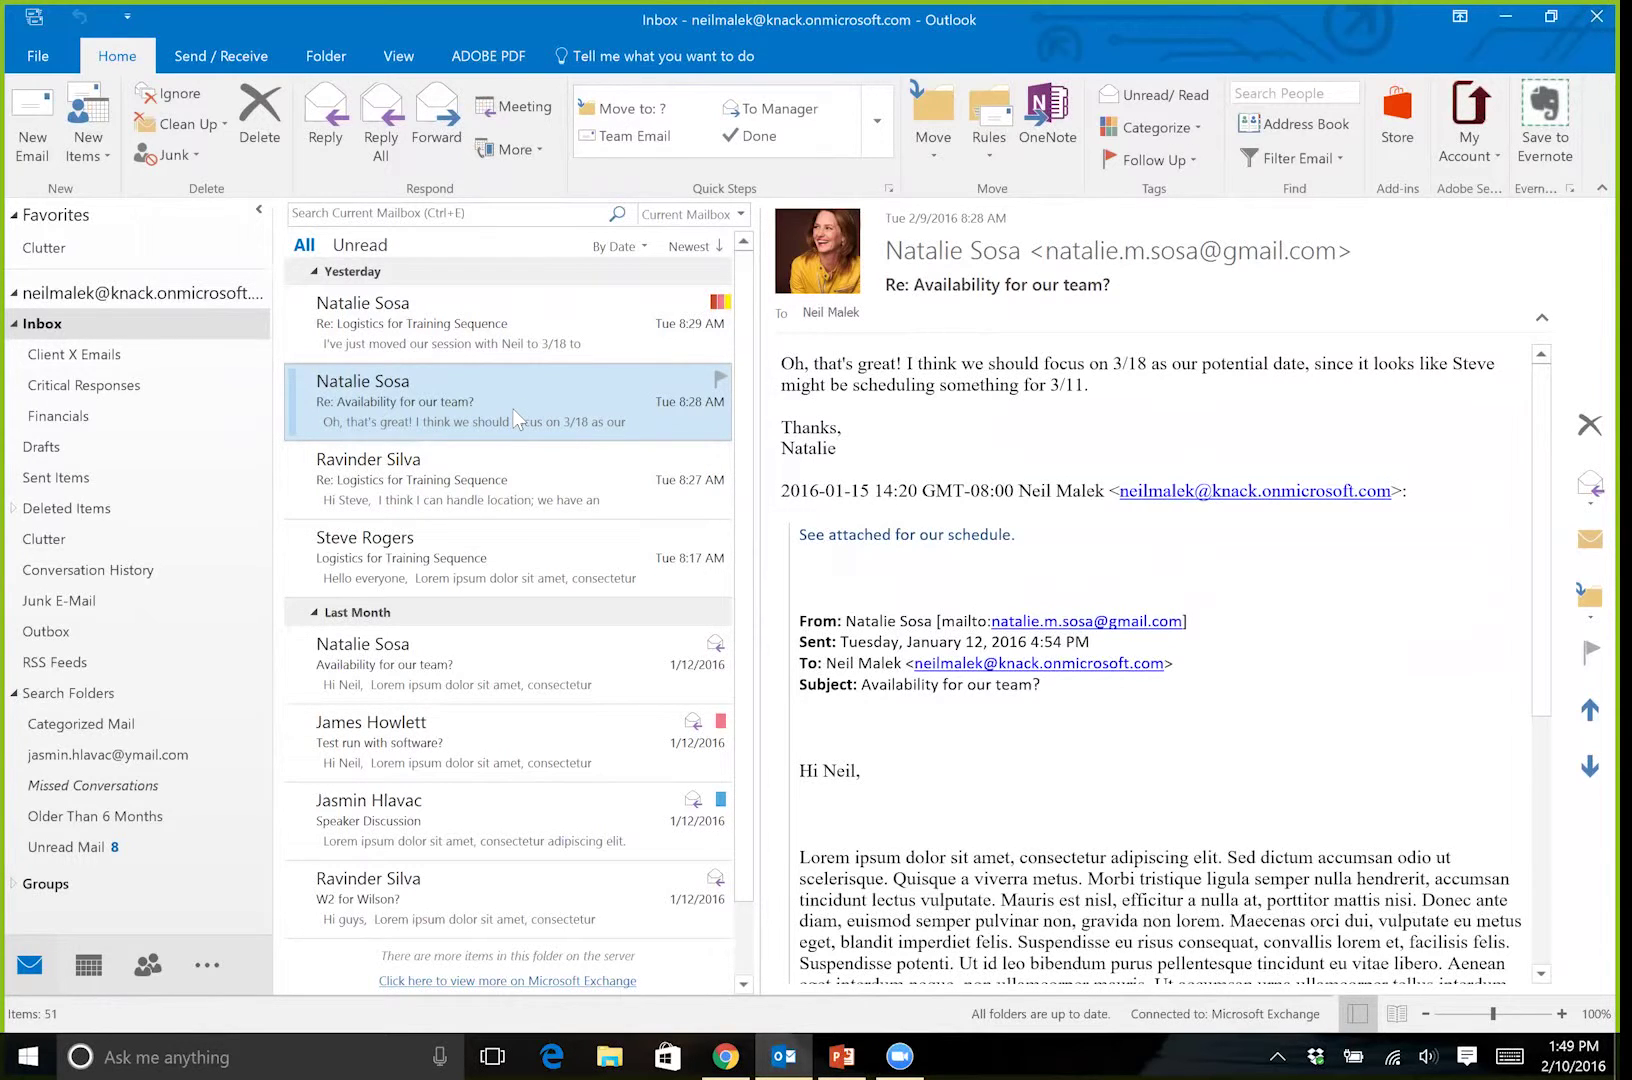
Choose Create New from the Quick Steps gallery to open a blank Edit Quick Step dialog
left_click(877, 120)
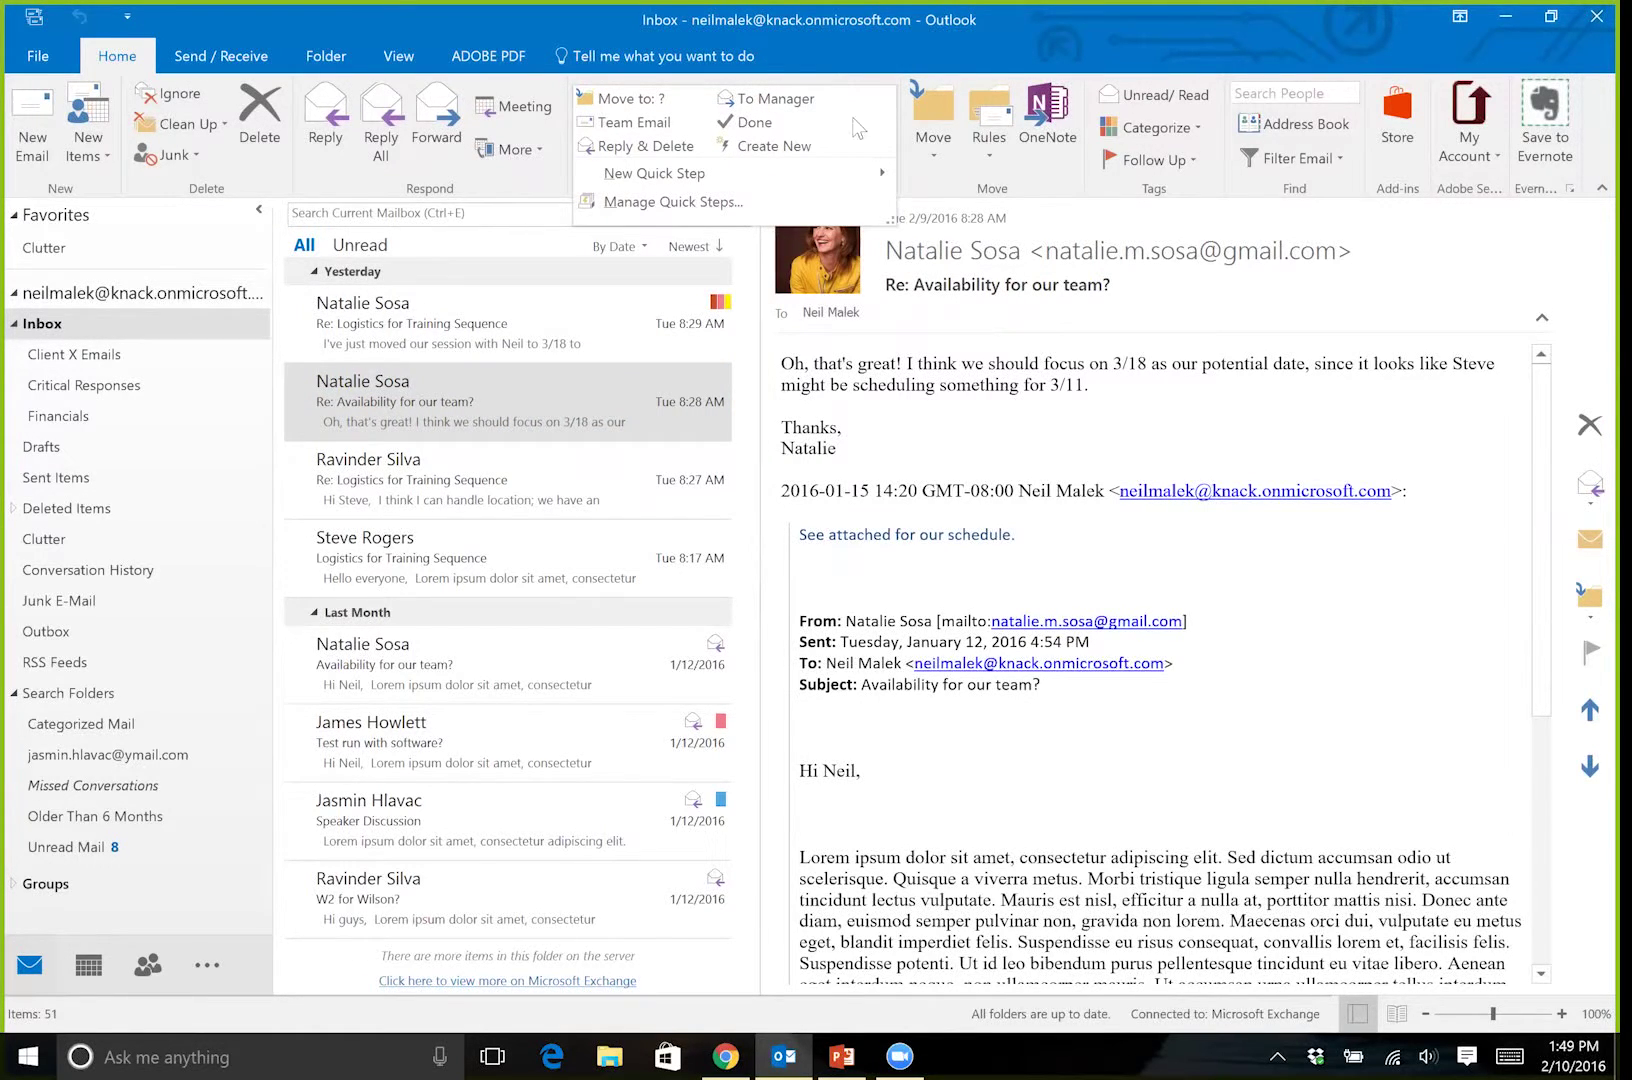
left_click(765, 147)
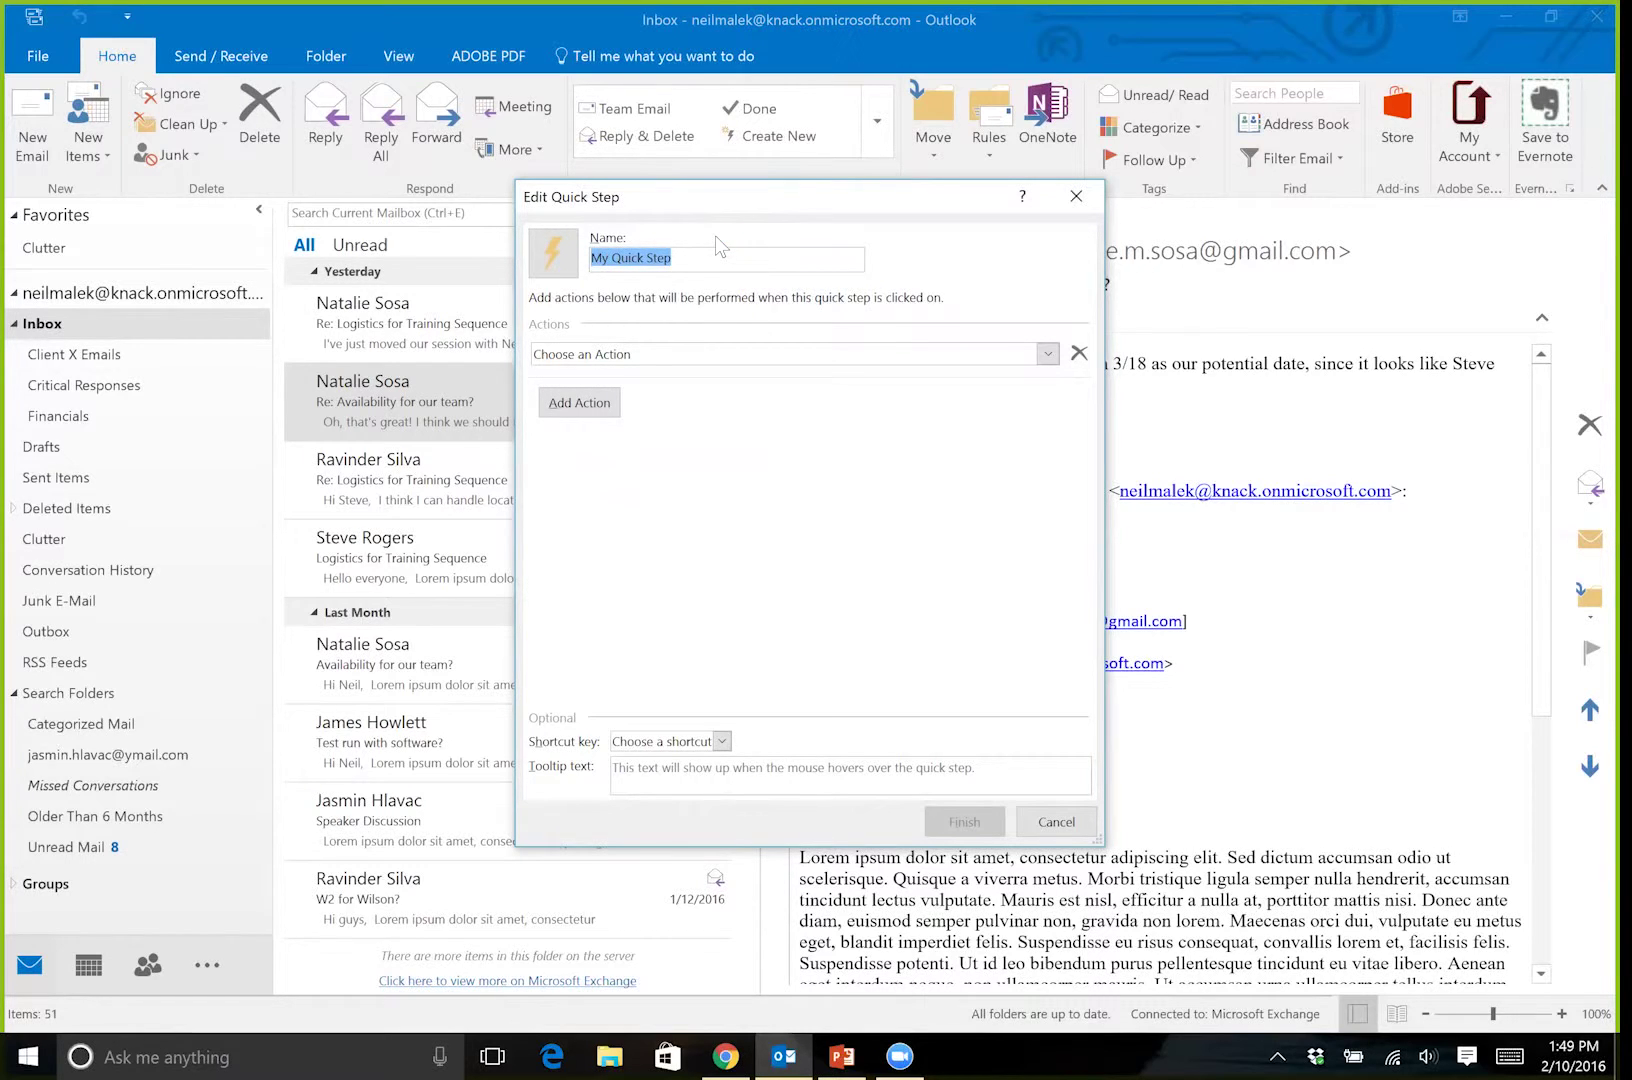
Enter 'New Large-Scale Meeting' as the Quick Step's name
type("New Large-Scale Meeting")
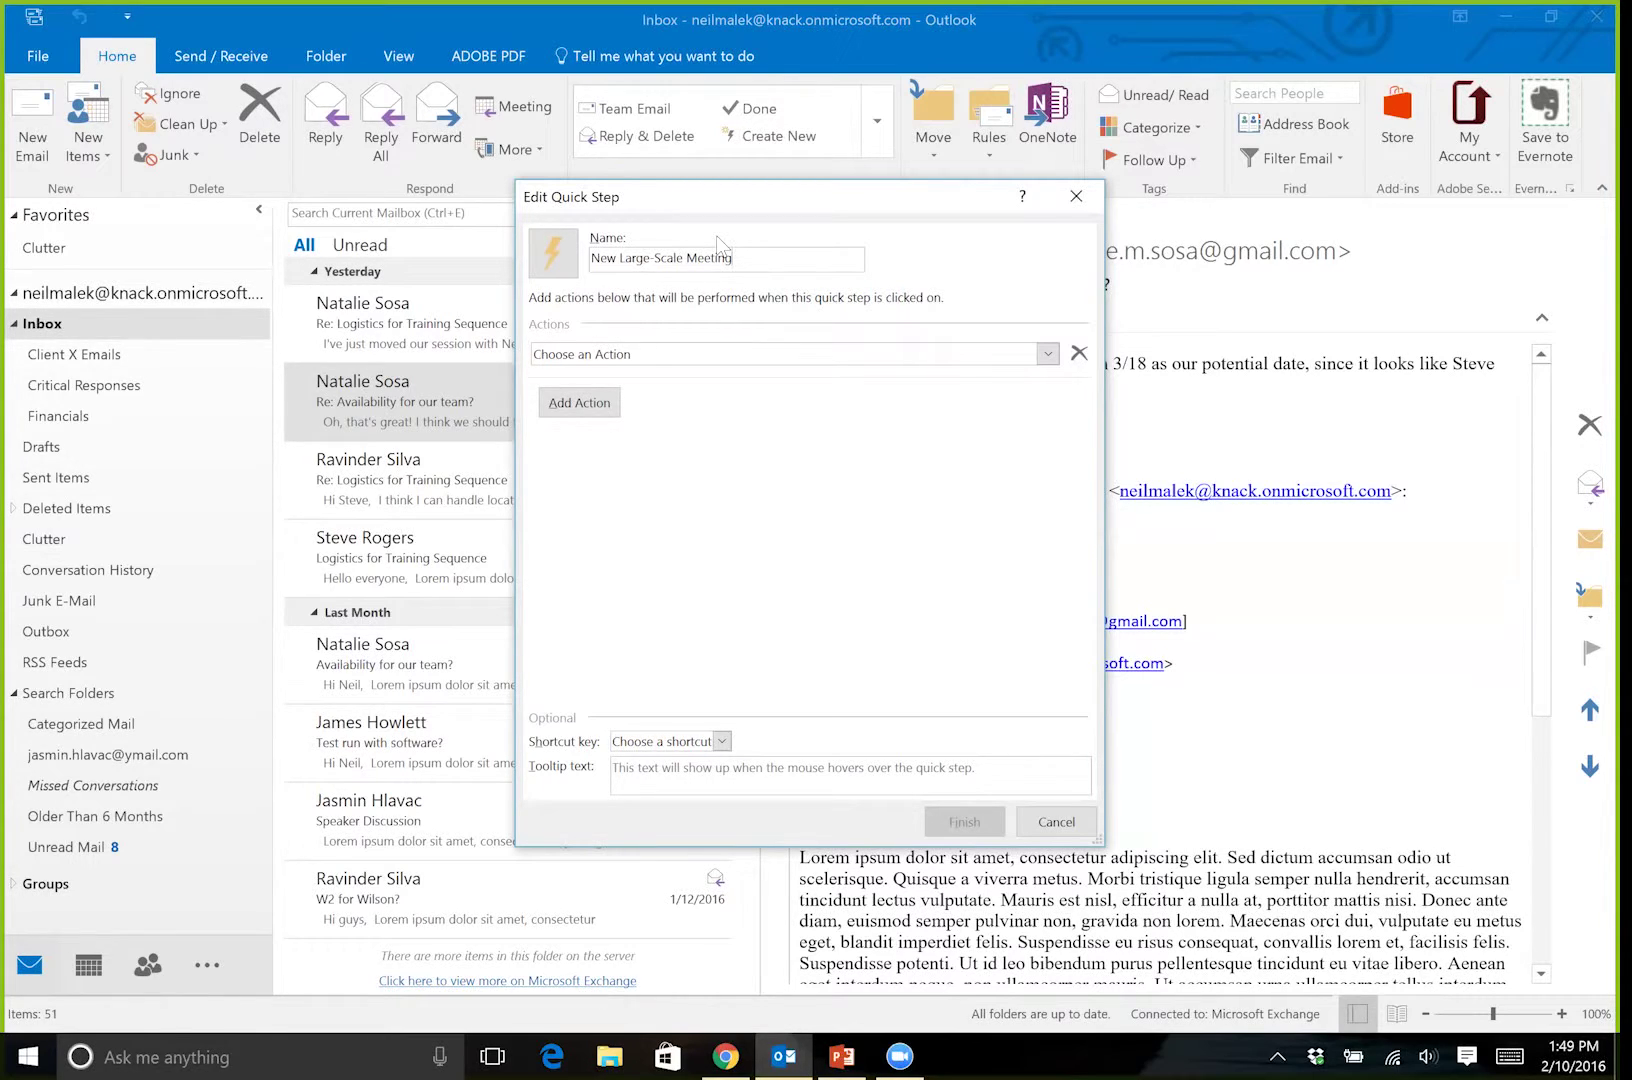
Set the Quick Step's first action to Reply With Meeting
left_click(1045, 355)
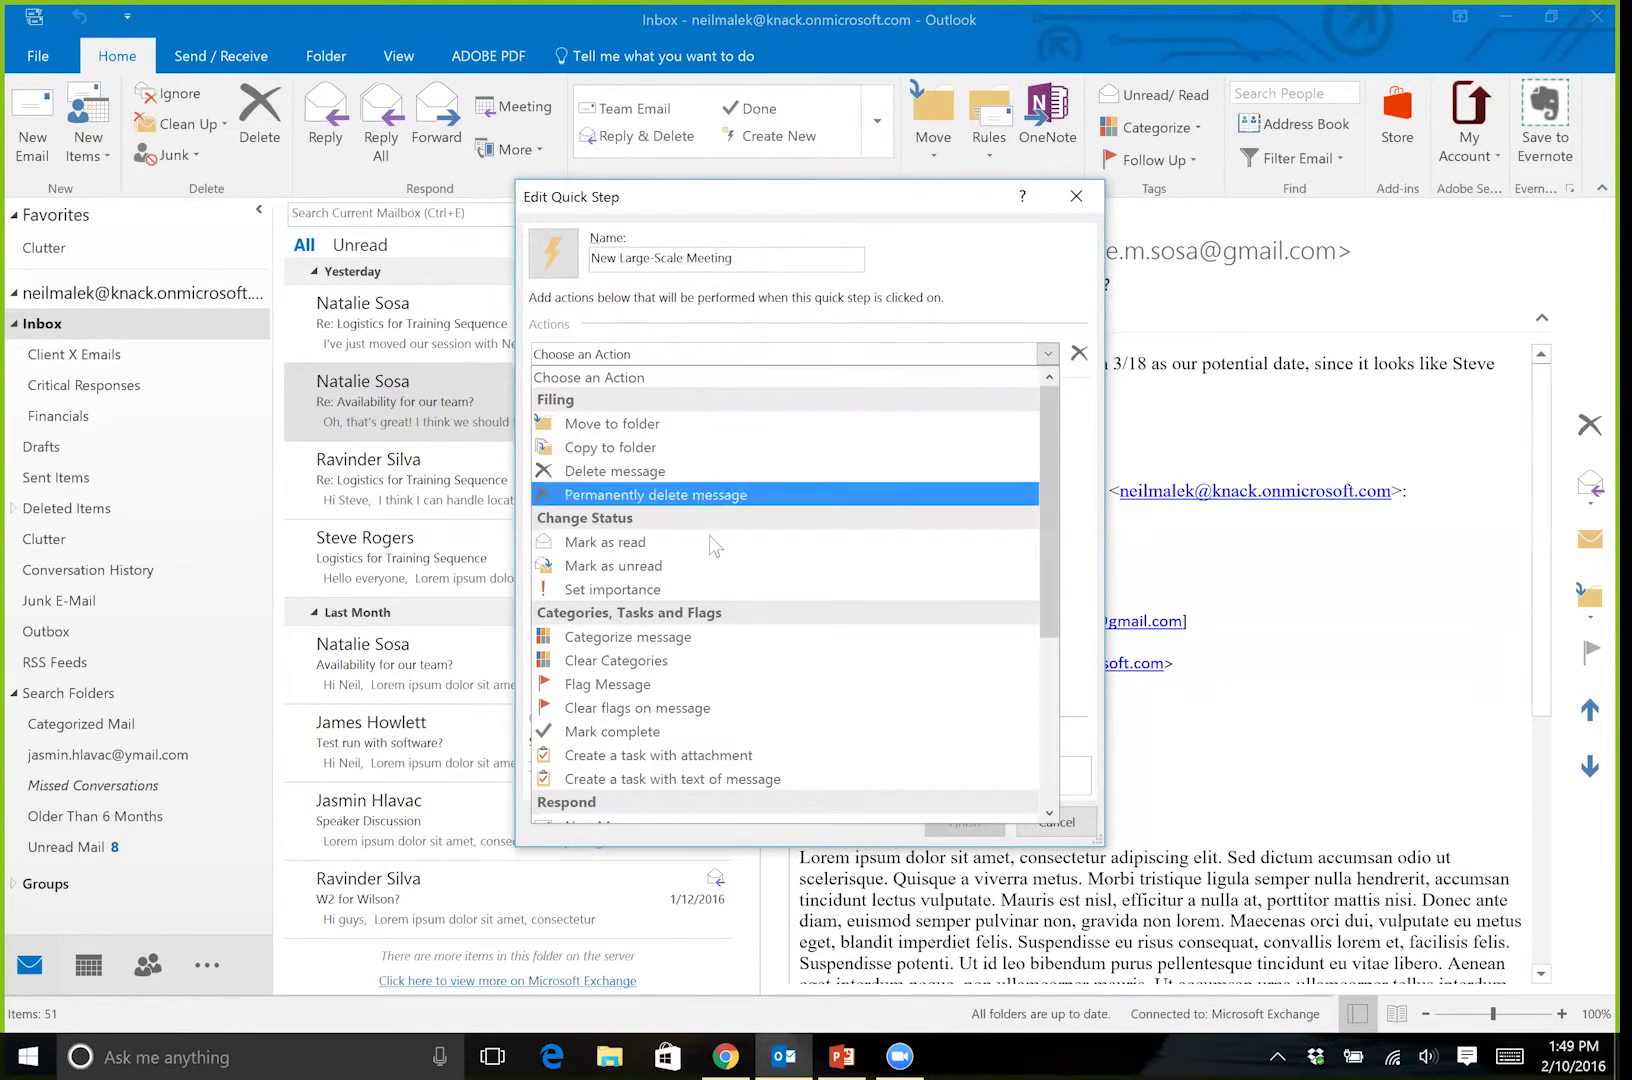
scroll(700, 560, "down", 2)
scroll(700, 575, "down", 3)
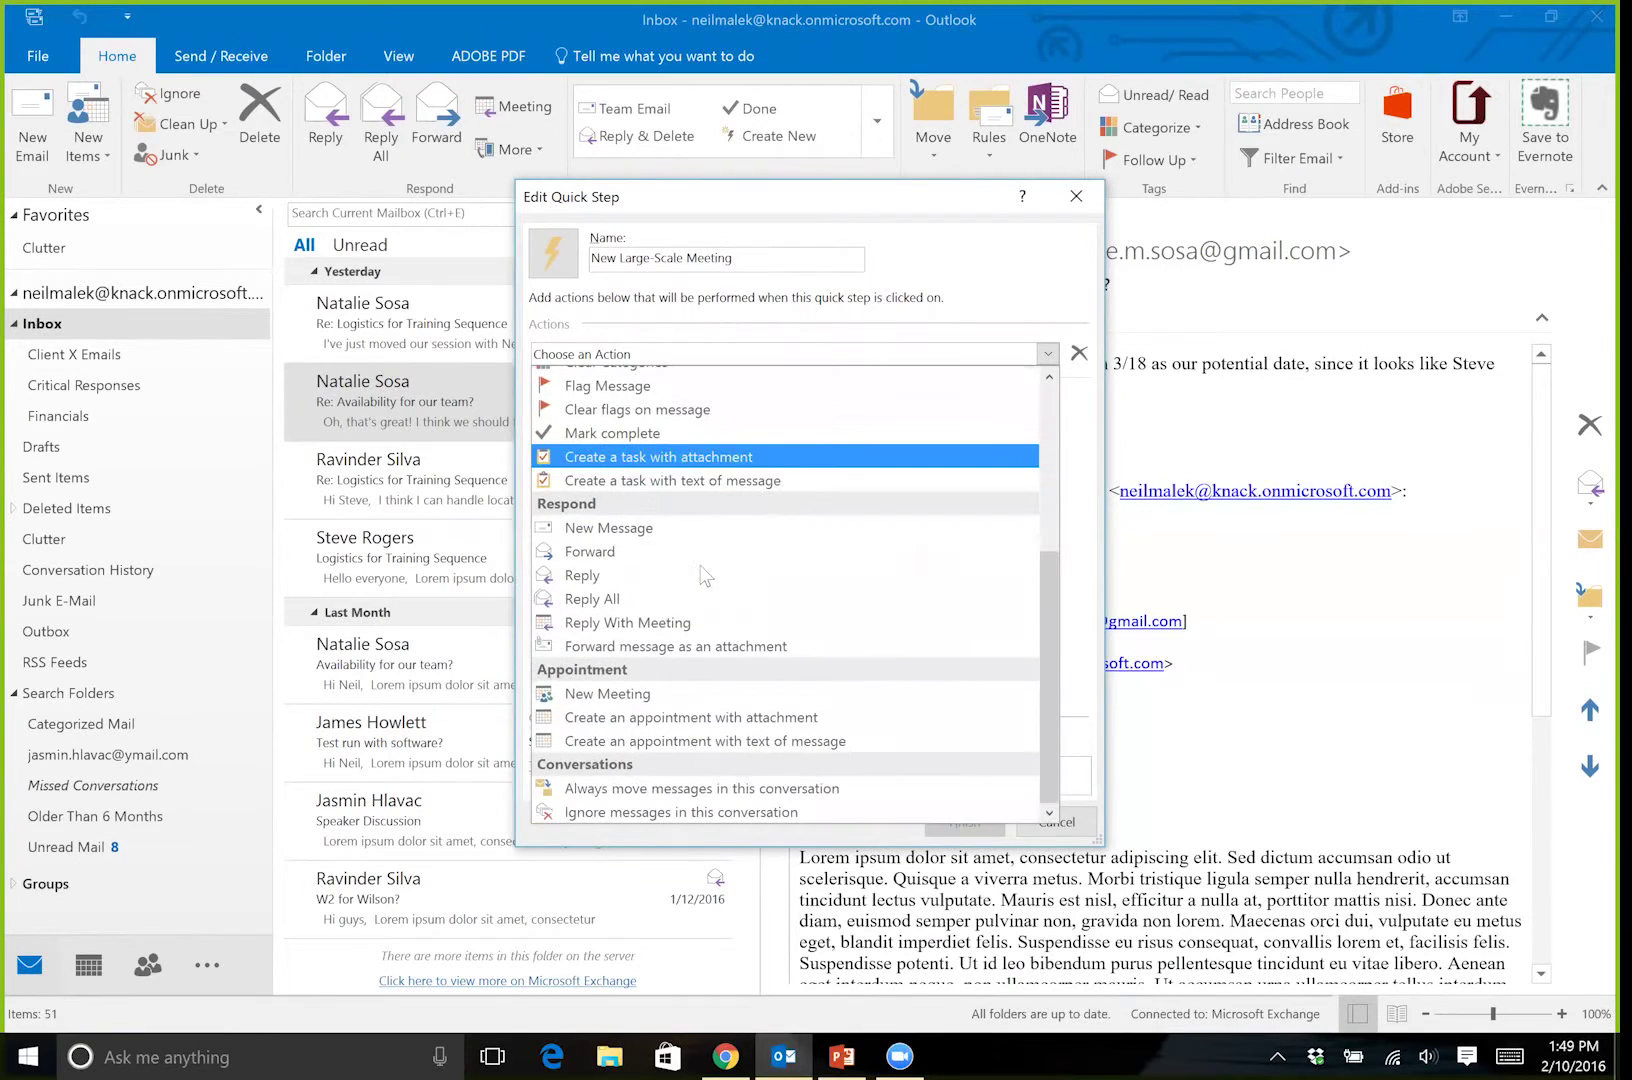
left_click(684, 624)
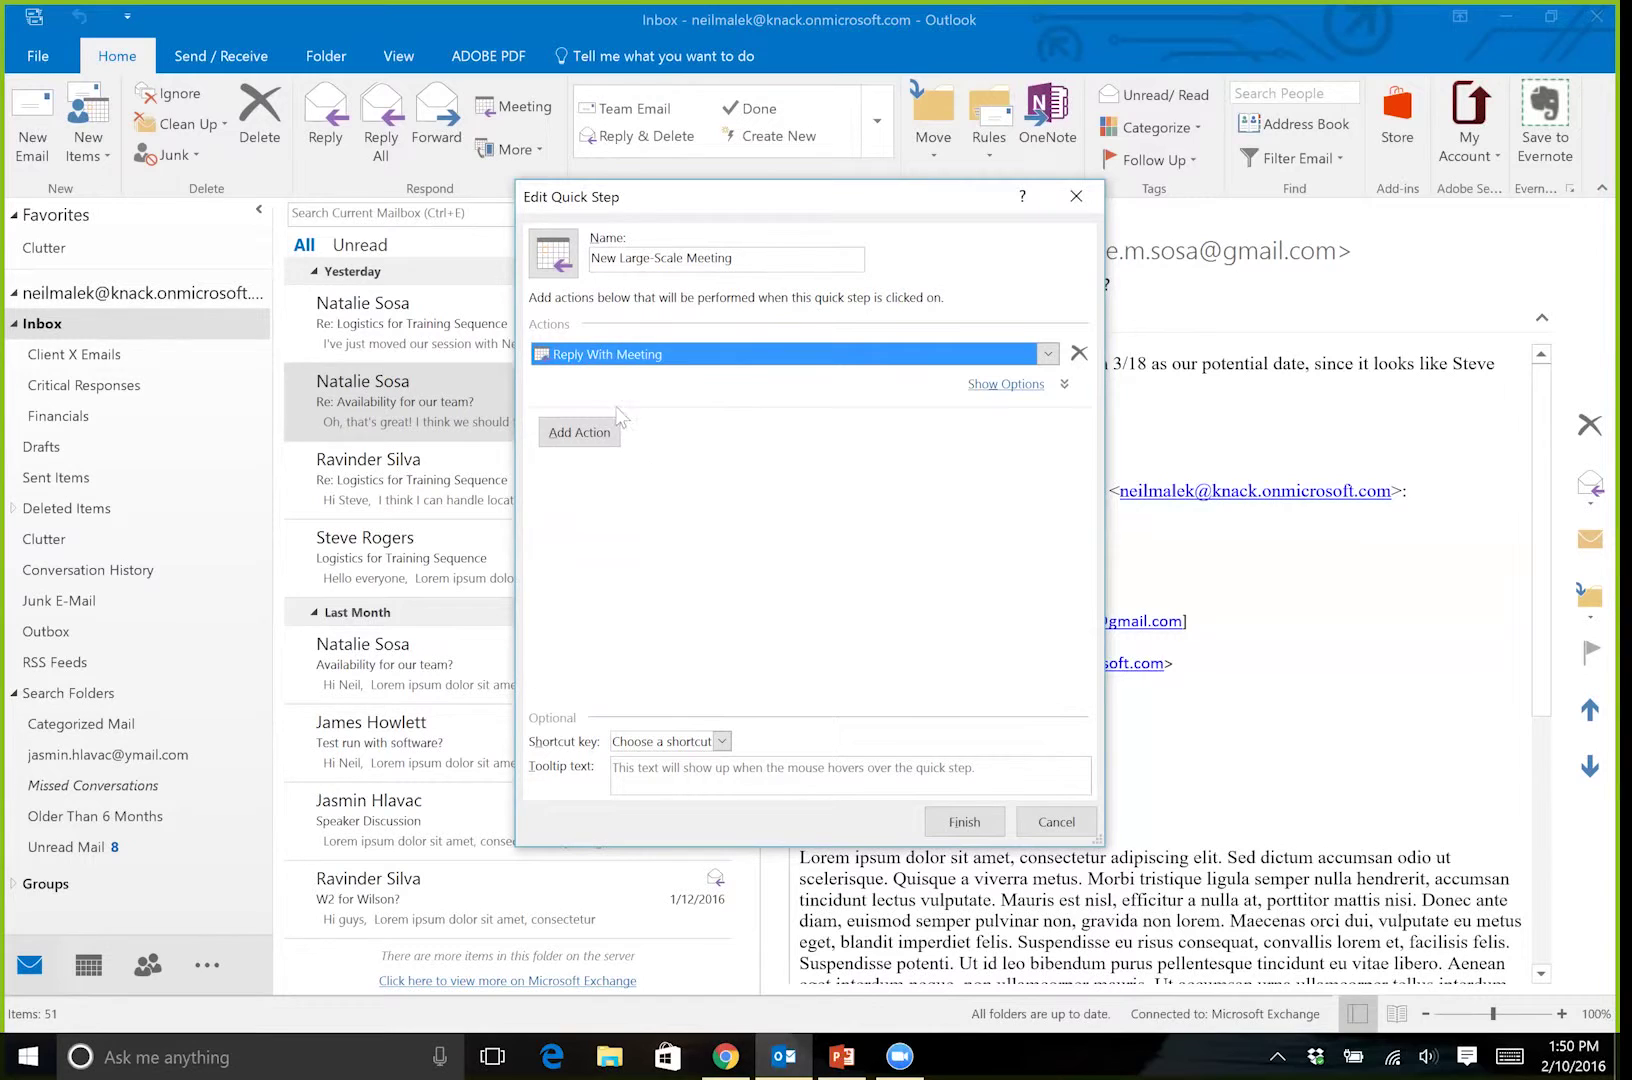
Address the meeting reply to the matching contact and change its subject to 'Meeting Scheduled:'
left_click(1045, 394)
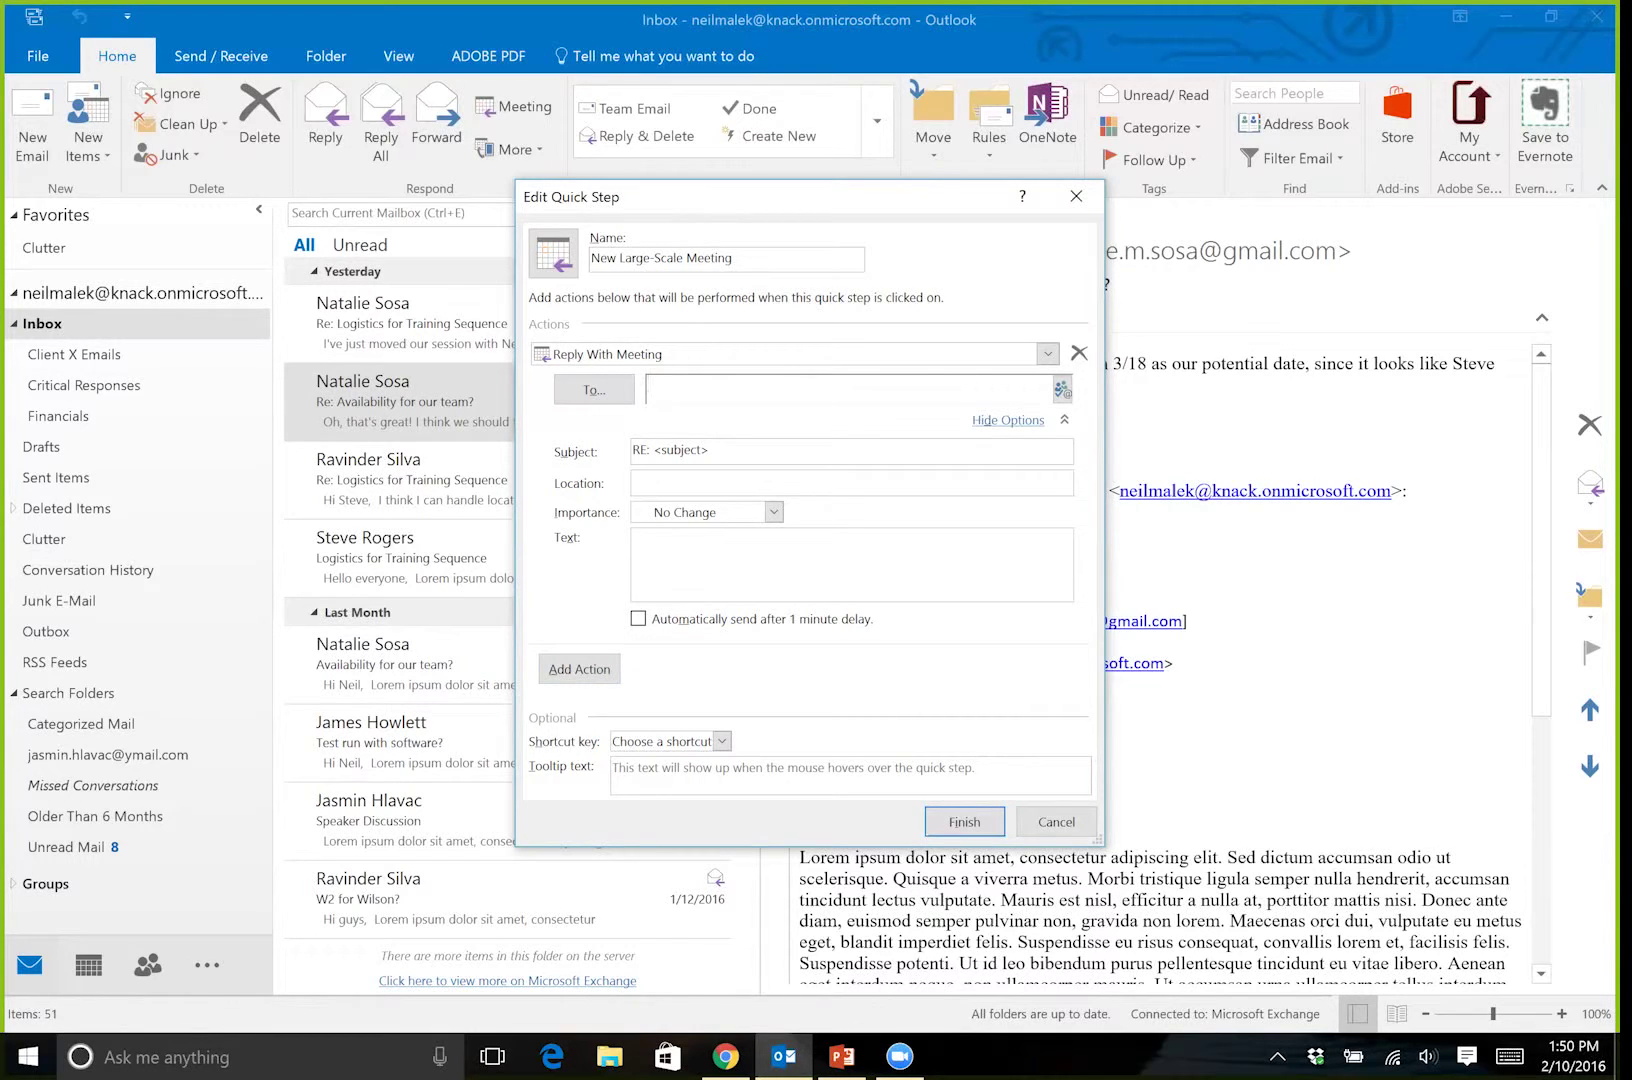
left_click(725, 396)
type("steve")
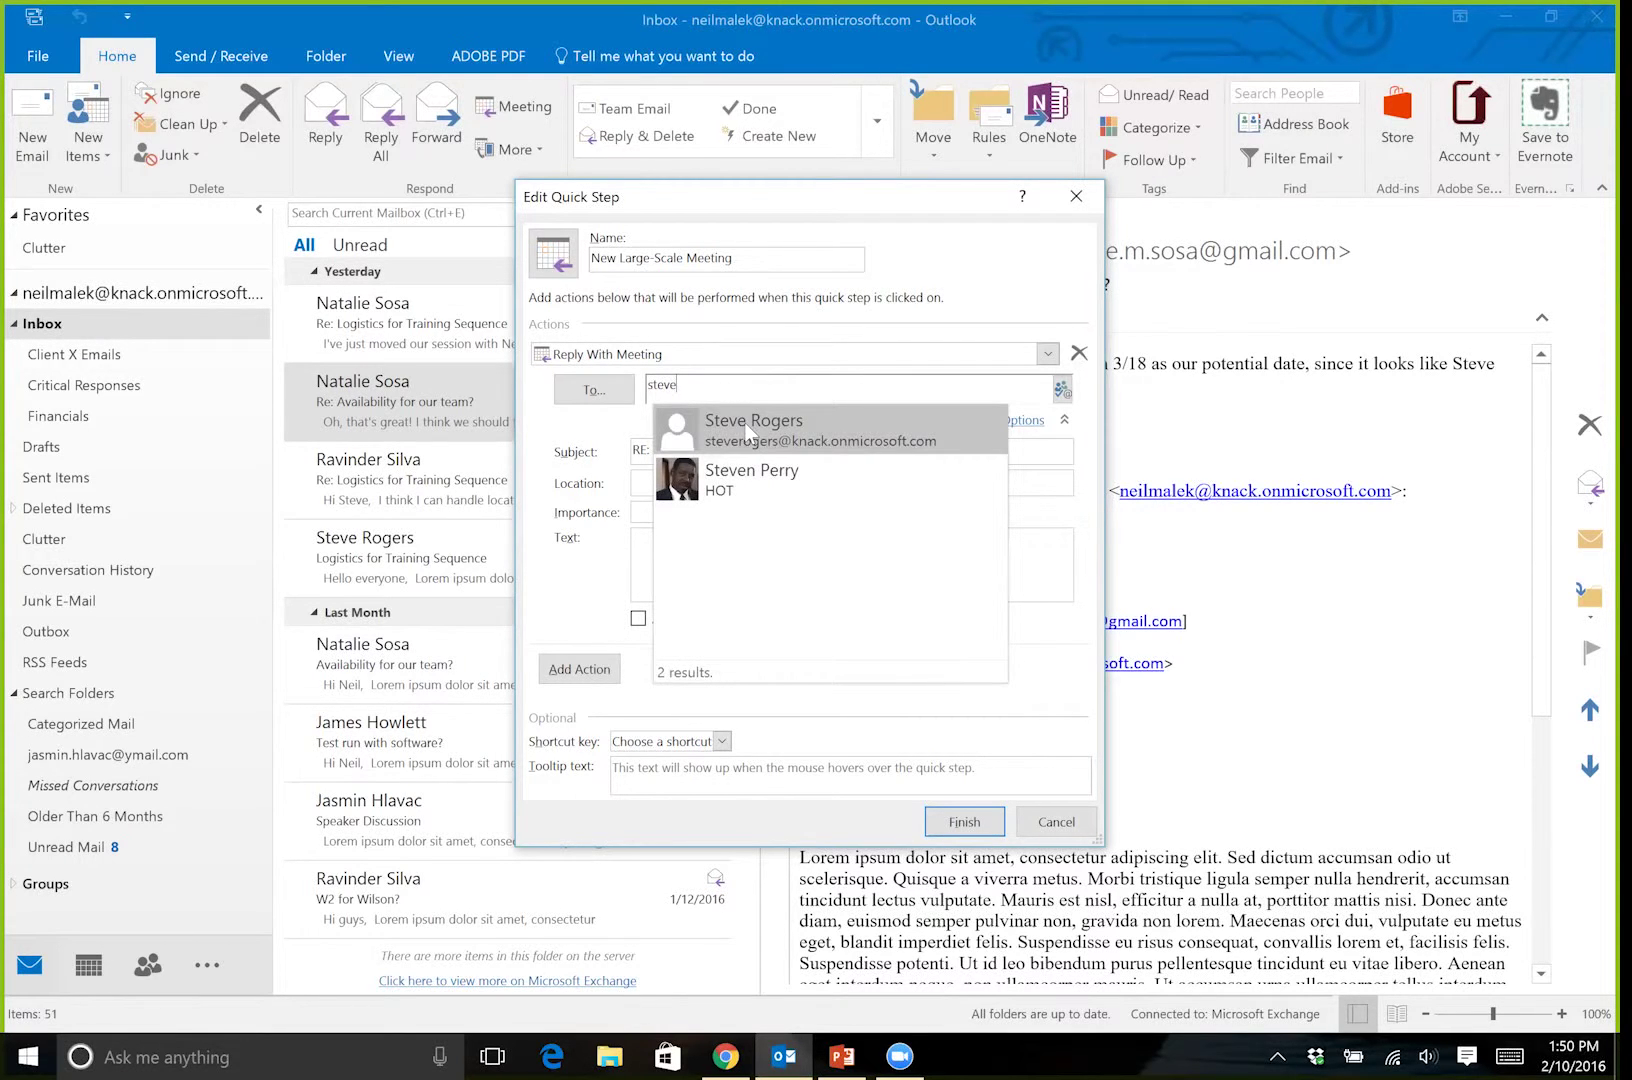
left_click(745, 423)
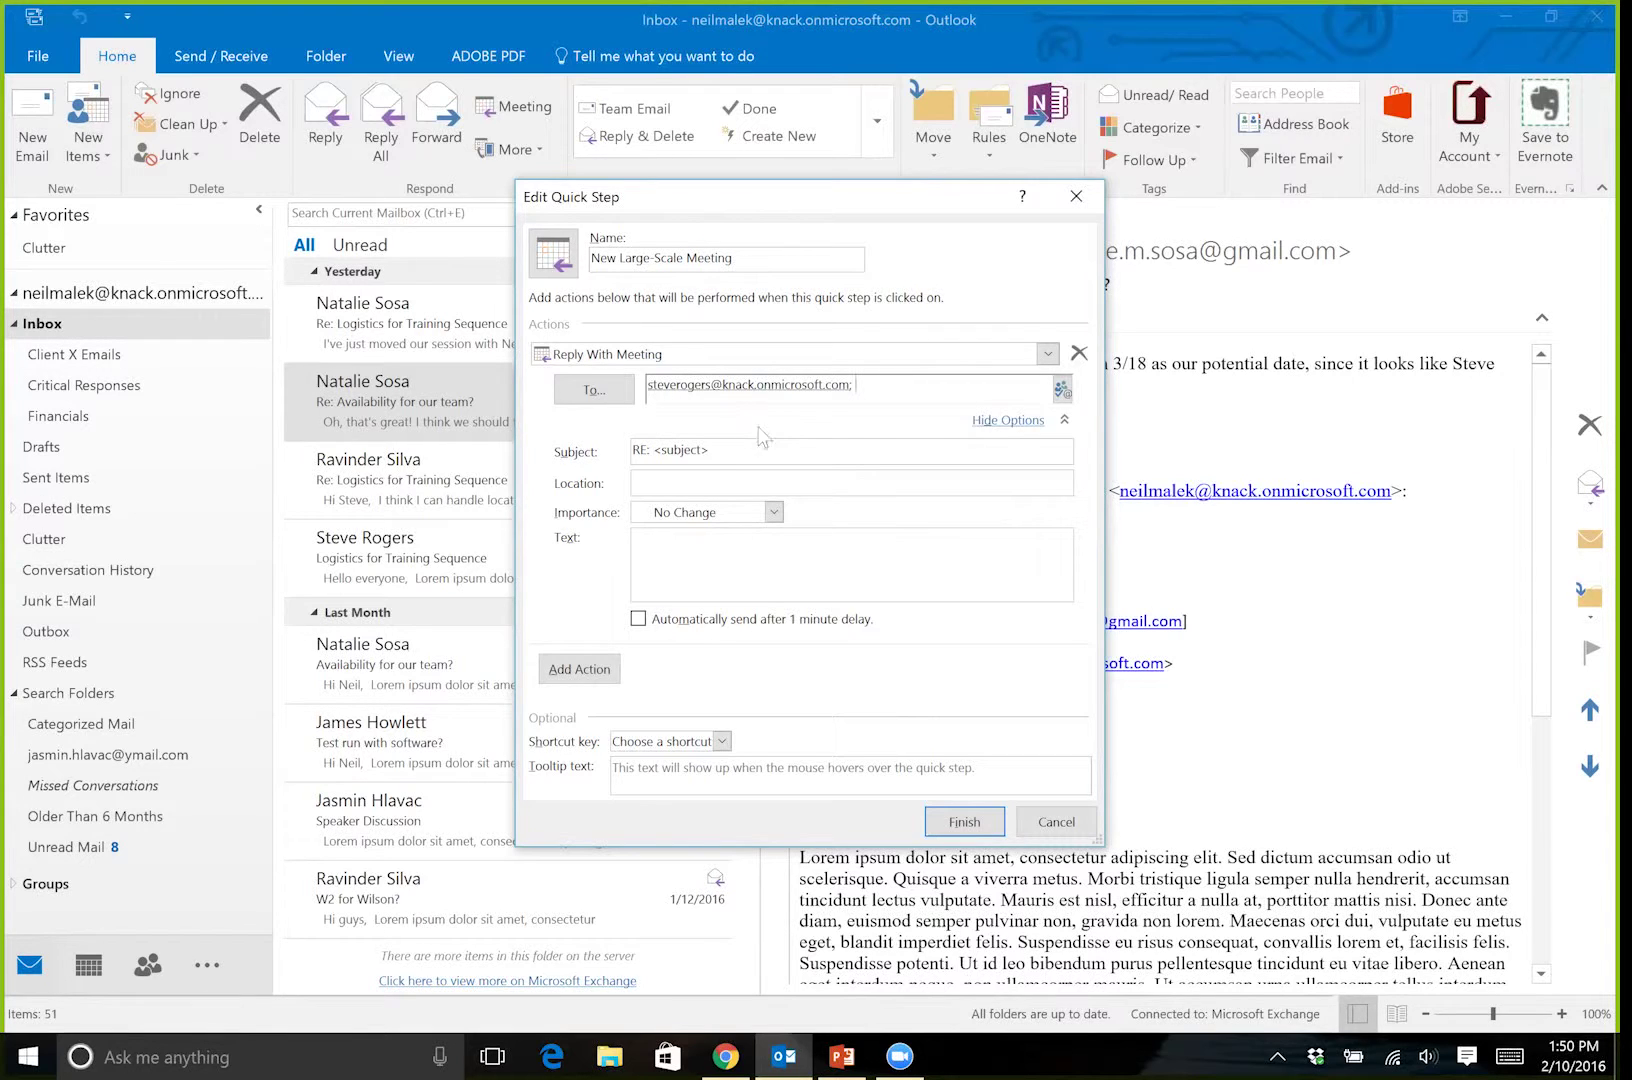
left_click_drag(709, 450, 632, 451)
type("Meeting Scheduled:")
Add a second action, Categorize message, using the Critical Follow-up category
left_click(600, 680)
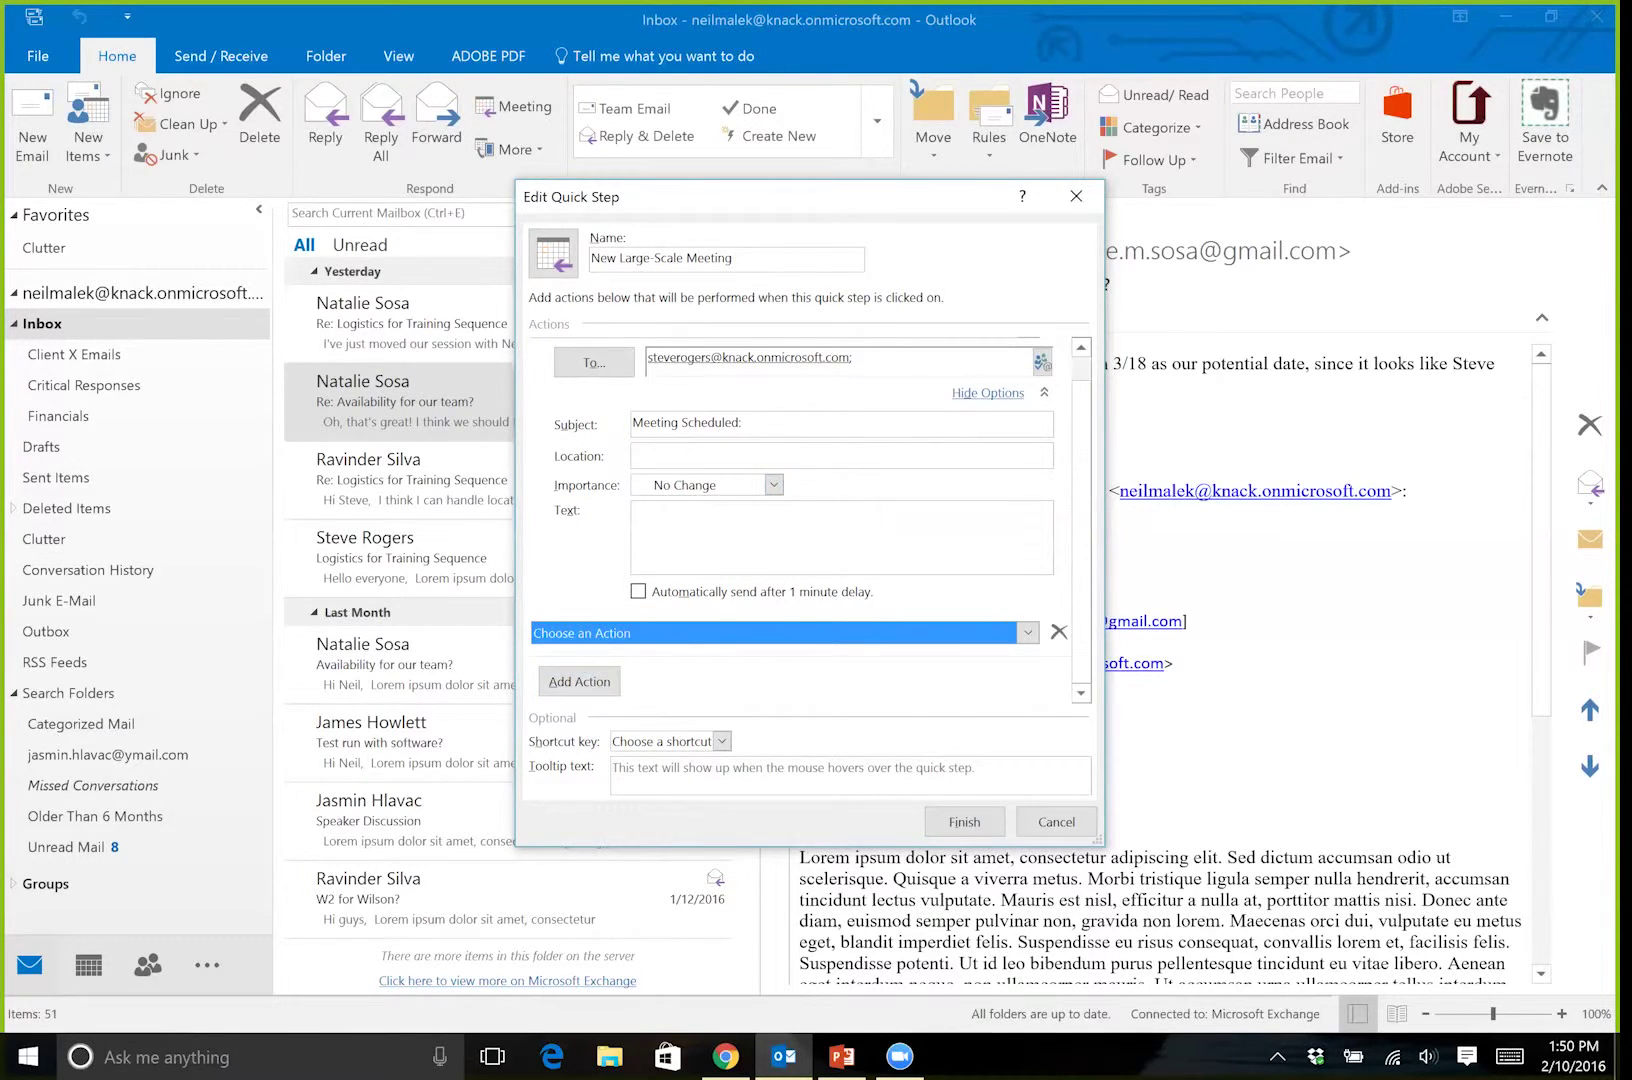
scroll(703, 443, "up", 1)
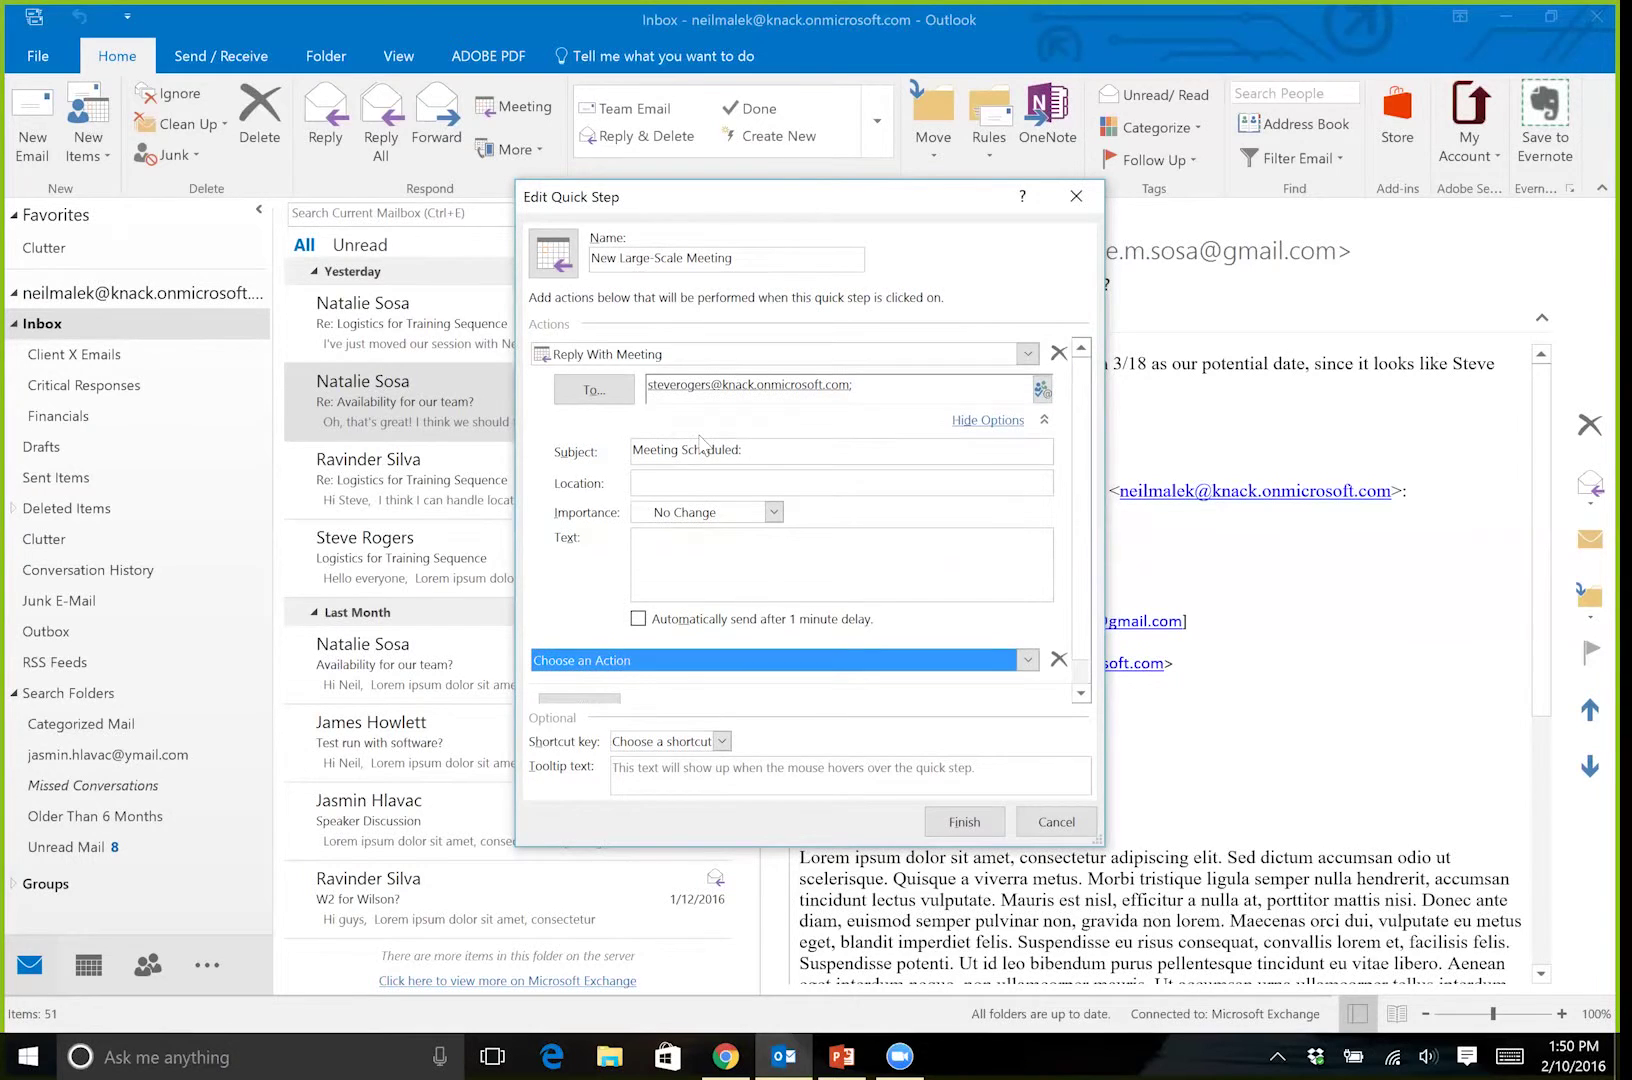
mouse_move(700, 385)
scroll(745, 480, "down", 1)
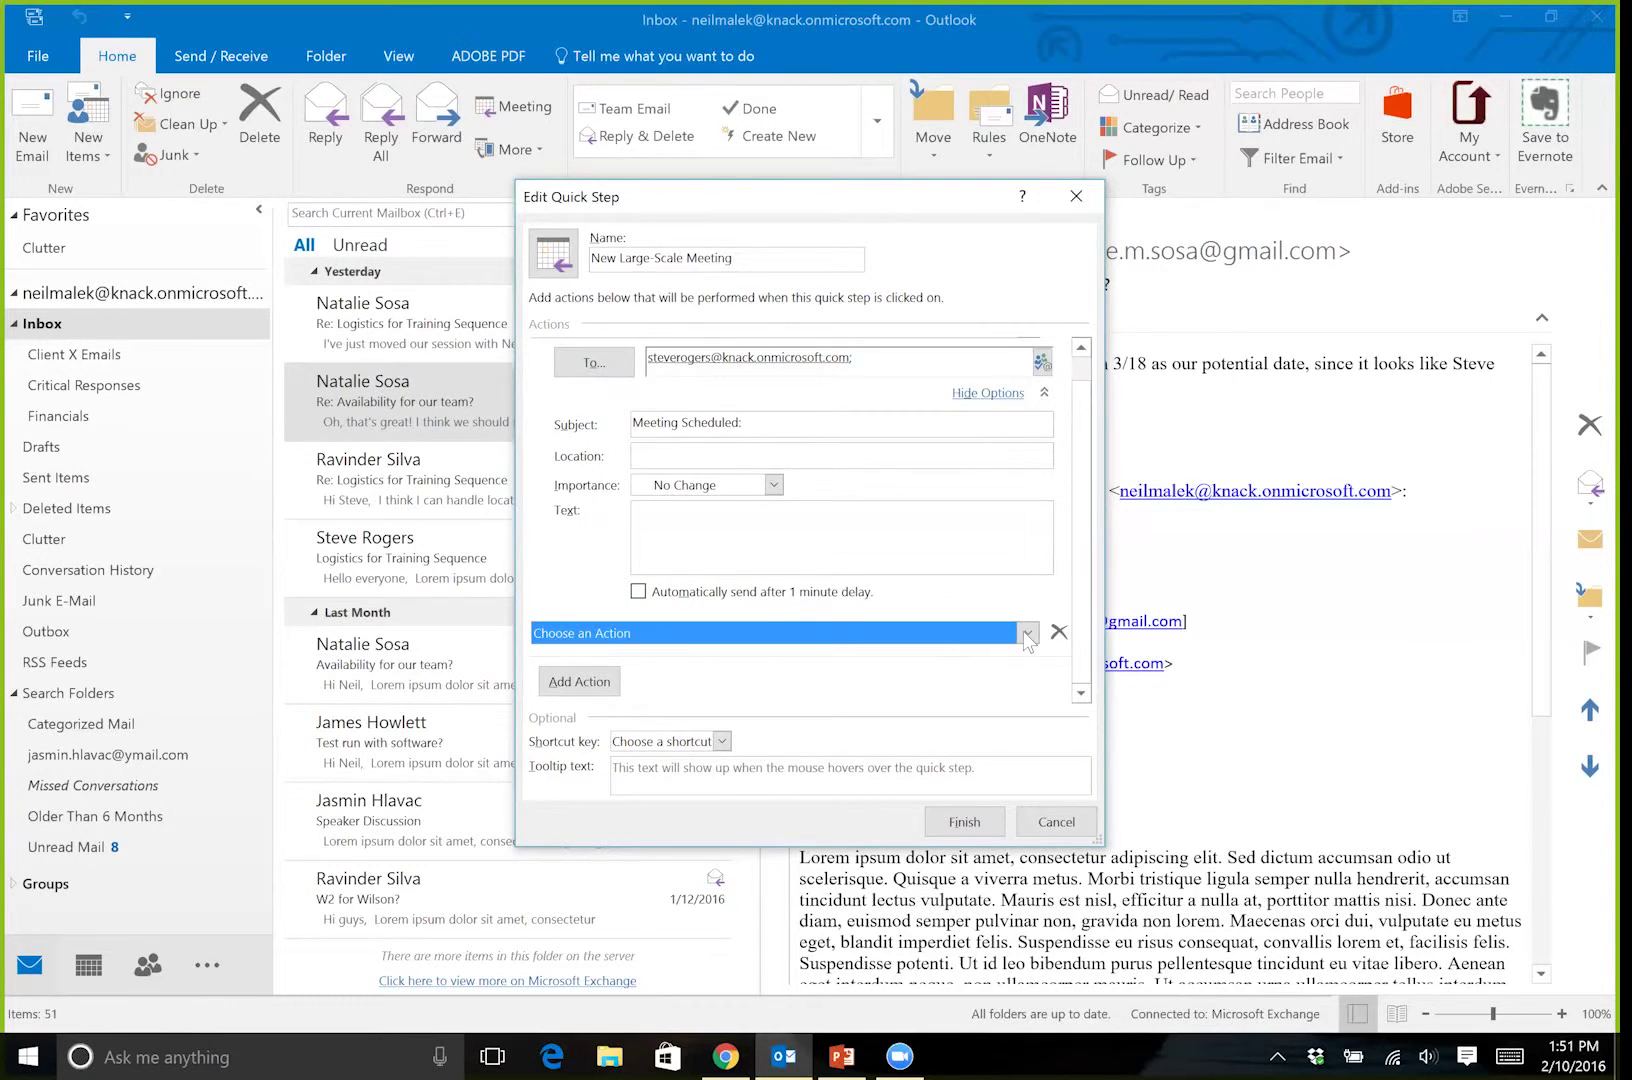
left_click(1027, 634)
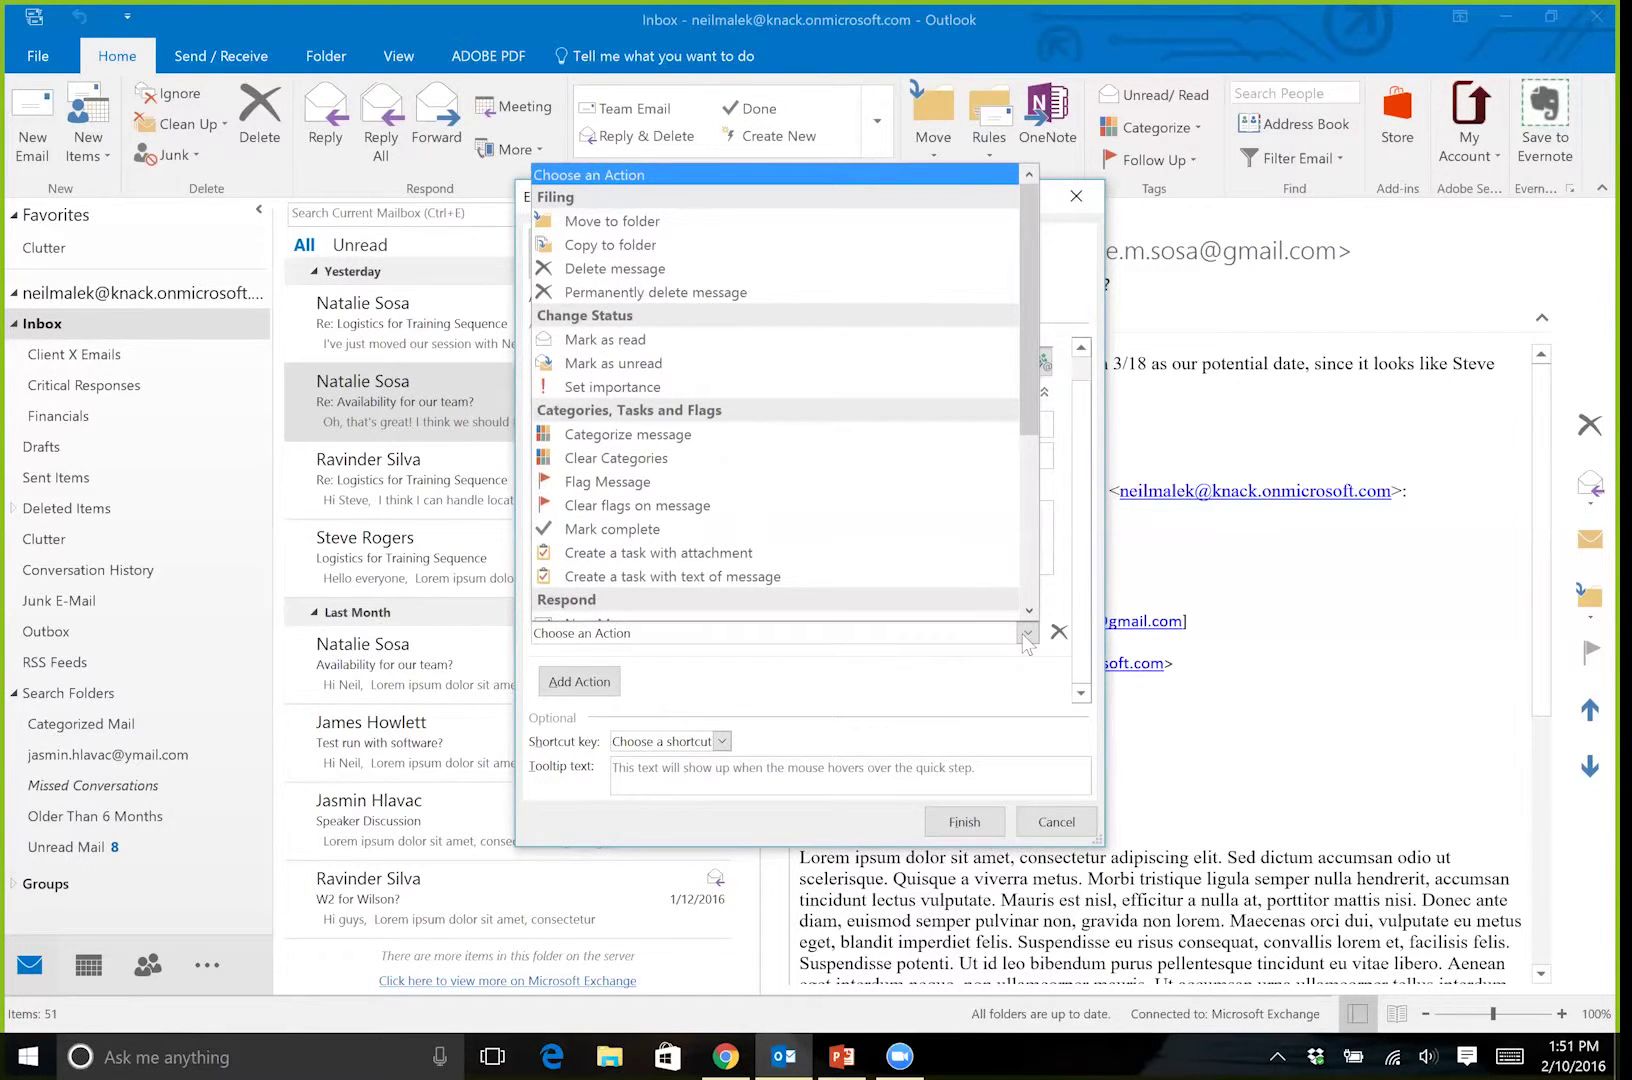
key("Escape")
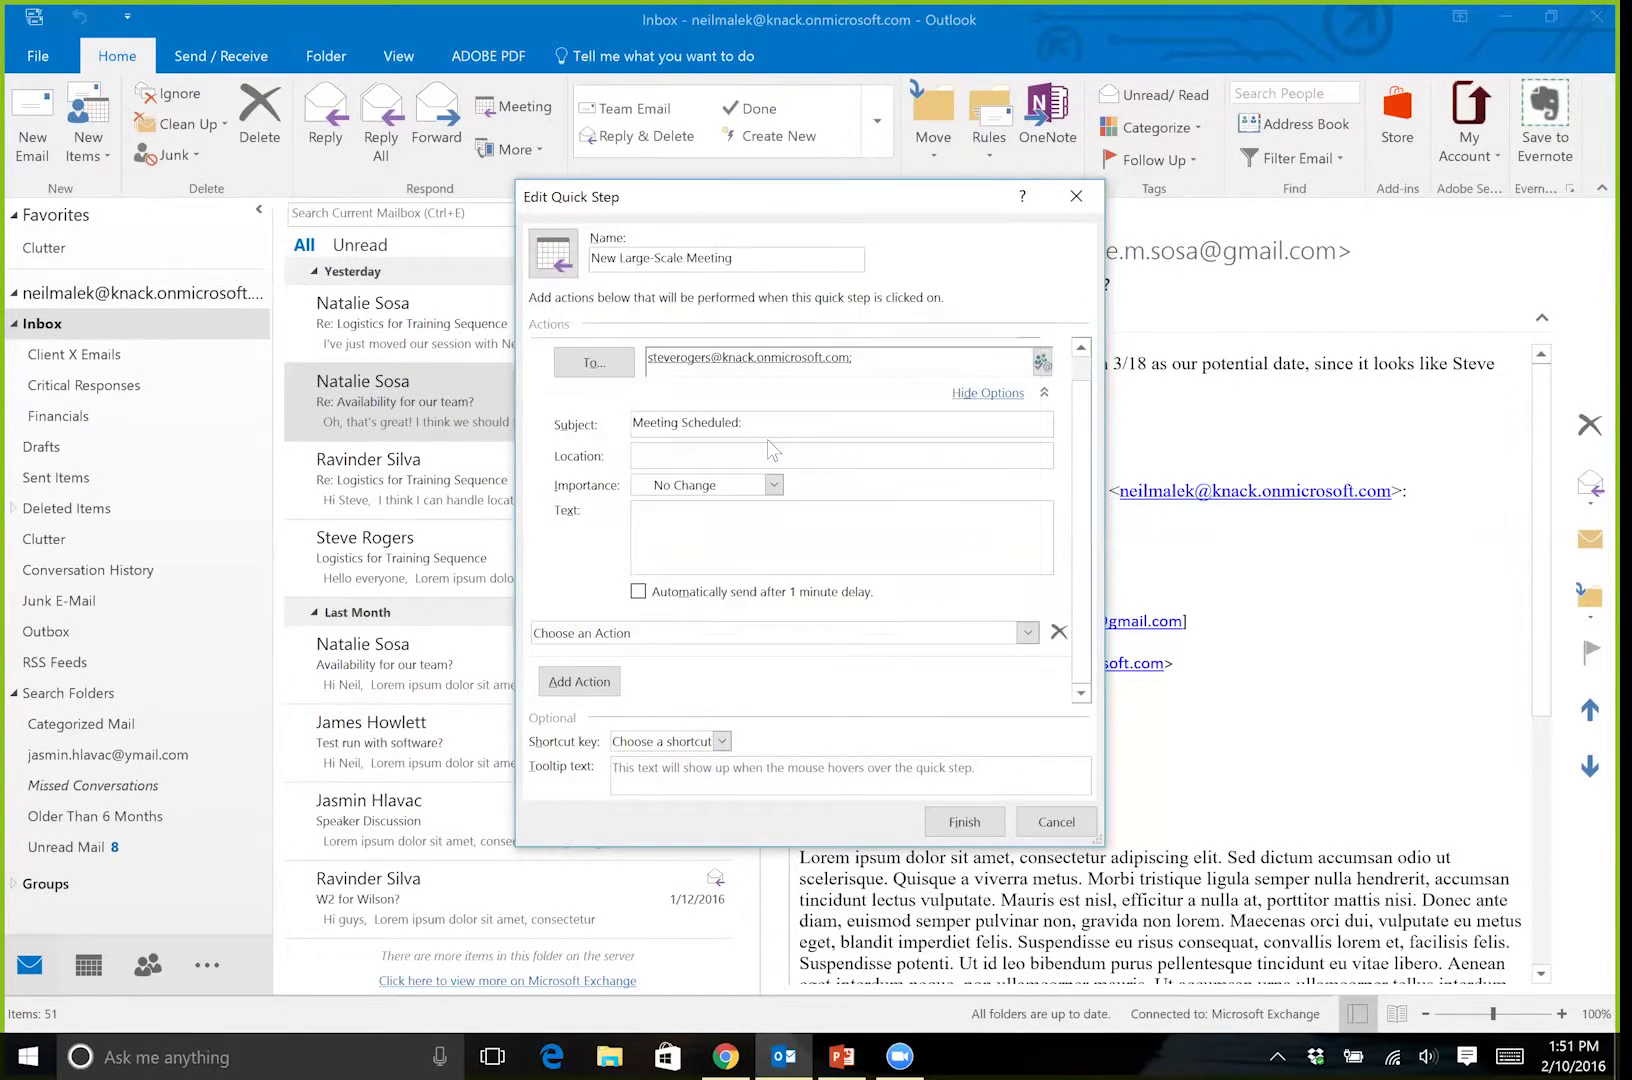
left_click(1023, 663)
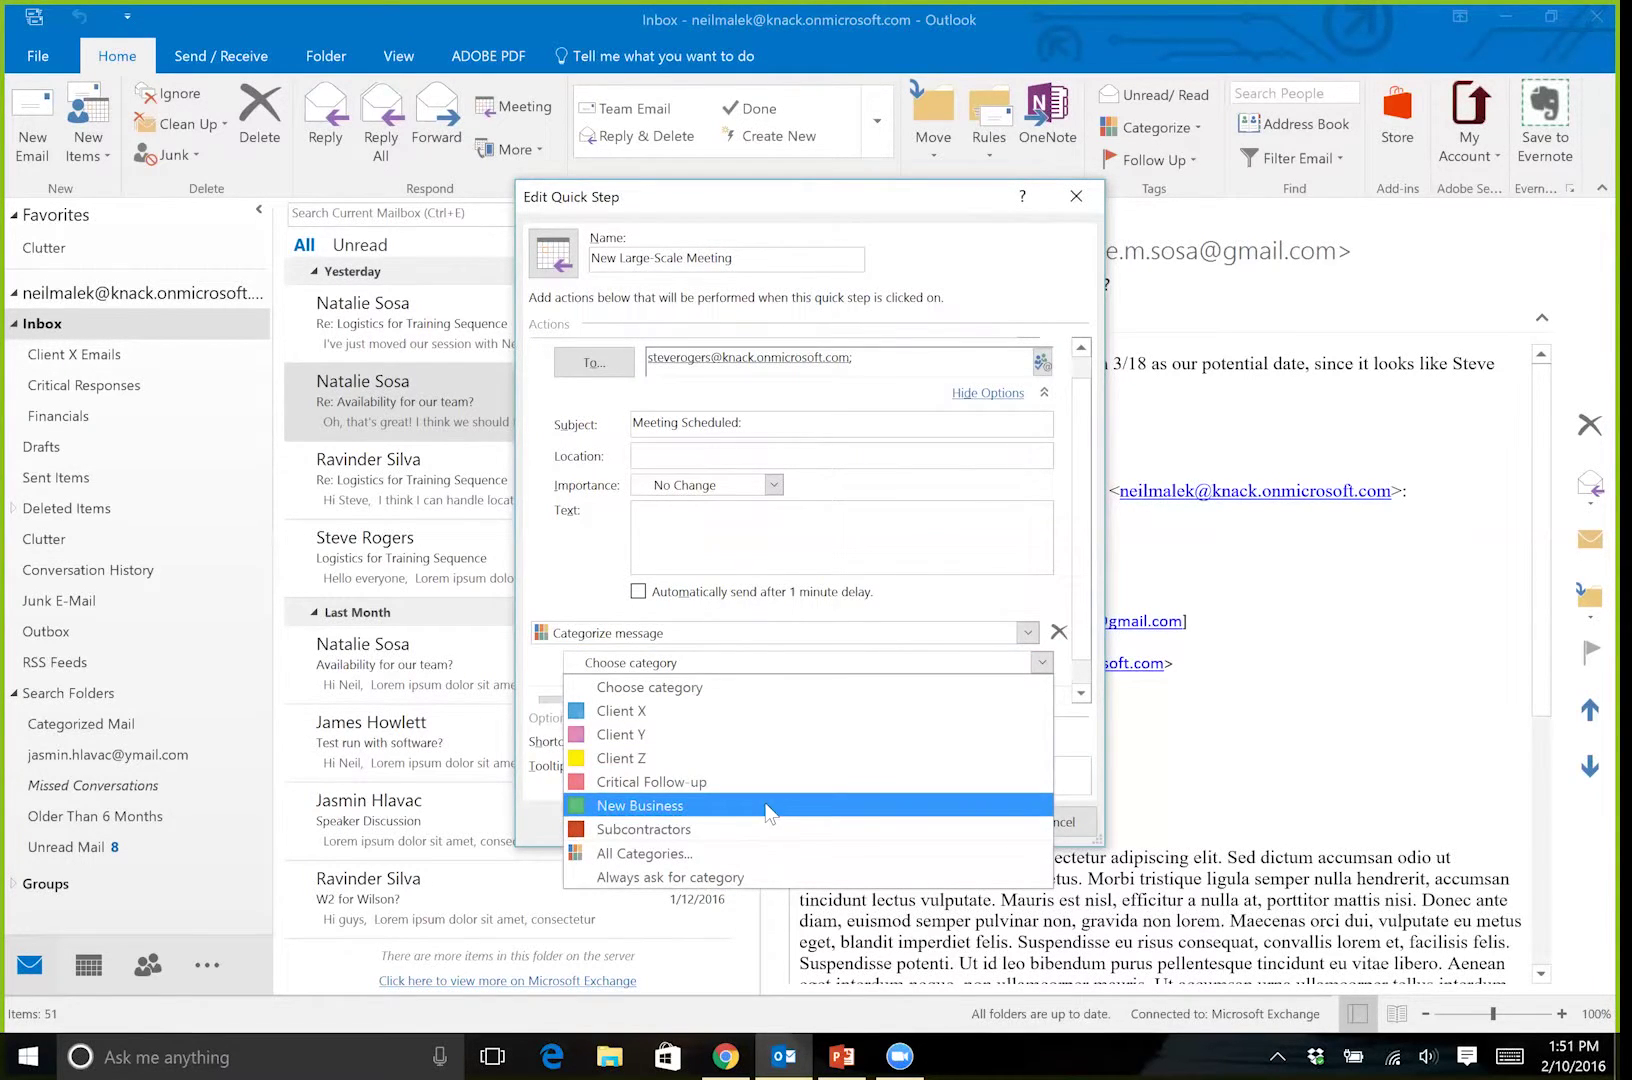
left_click(706, 782)
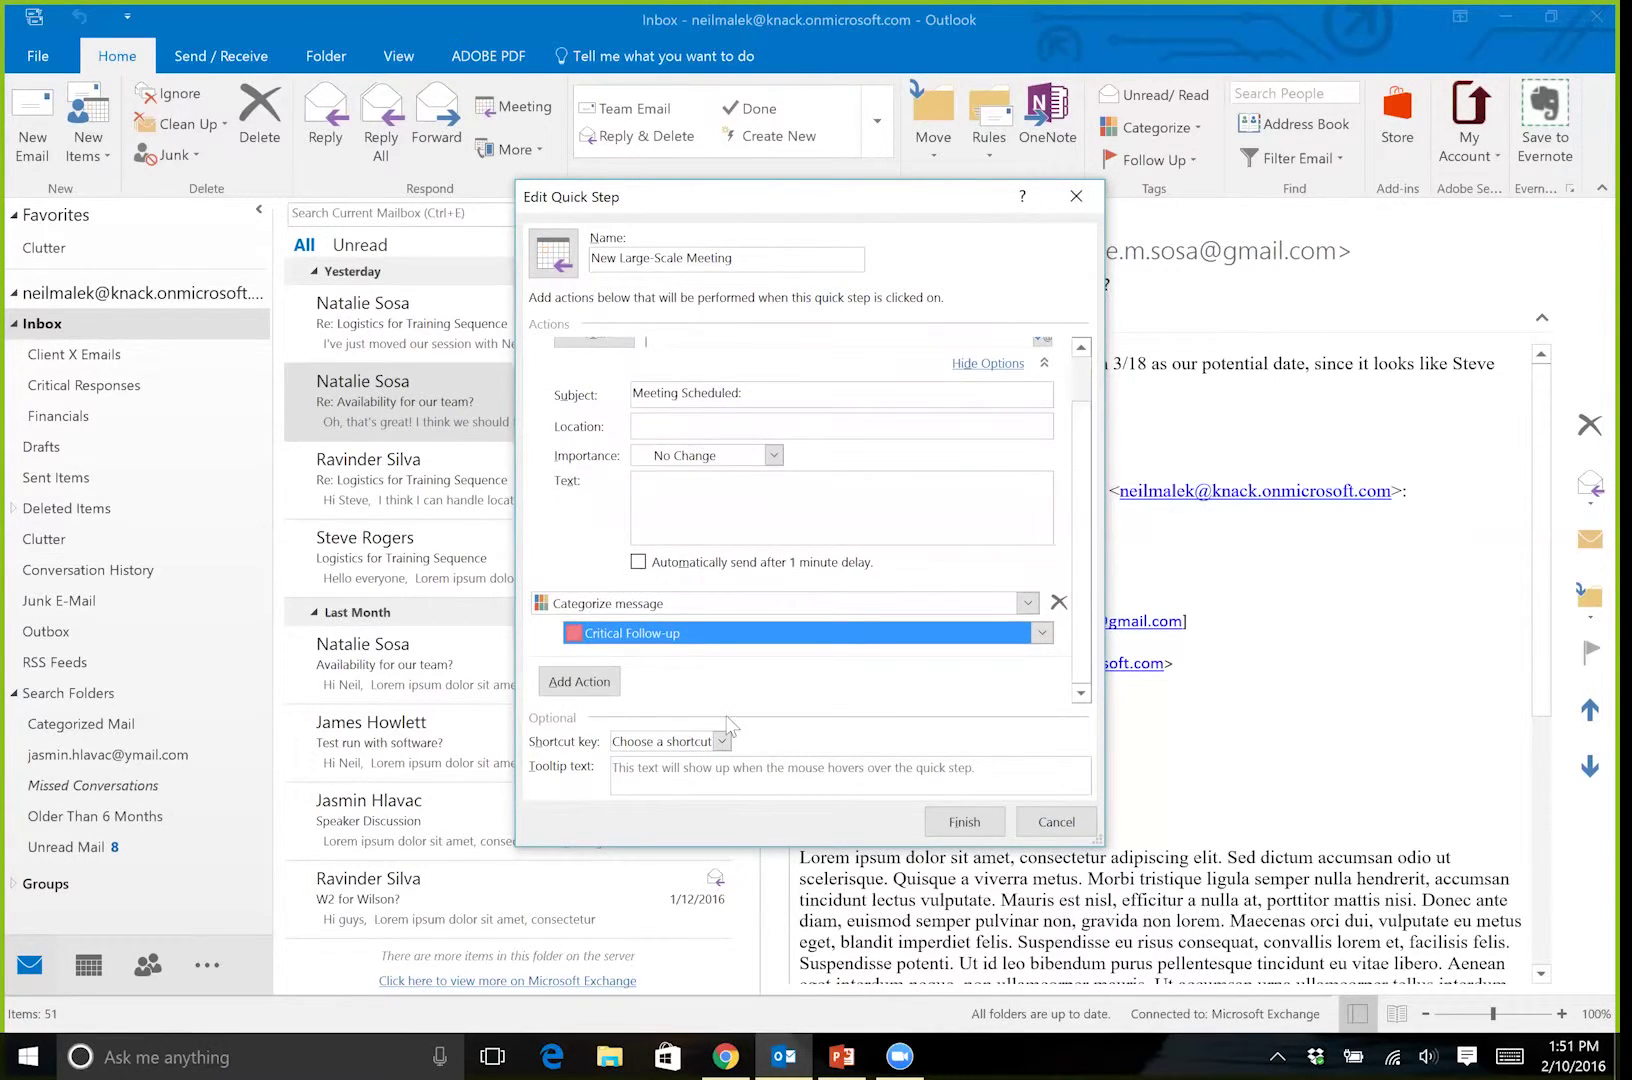
Add a third action, Flag Message, with the flag set to Next Week
left_click(600, 684)
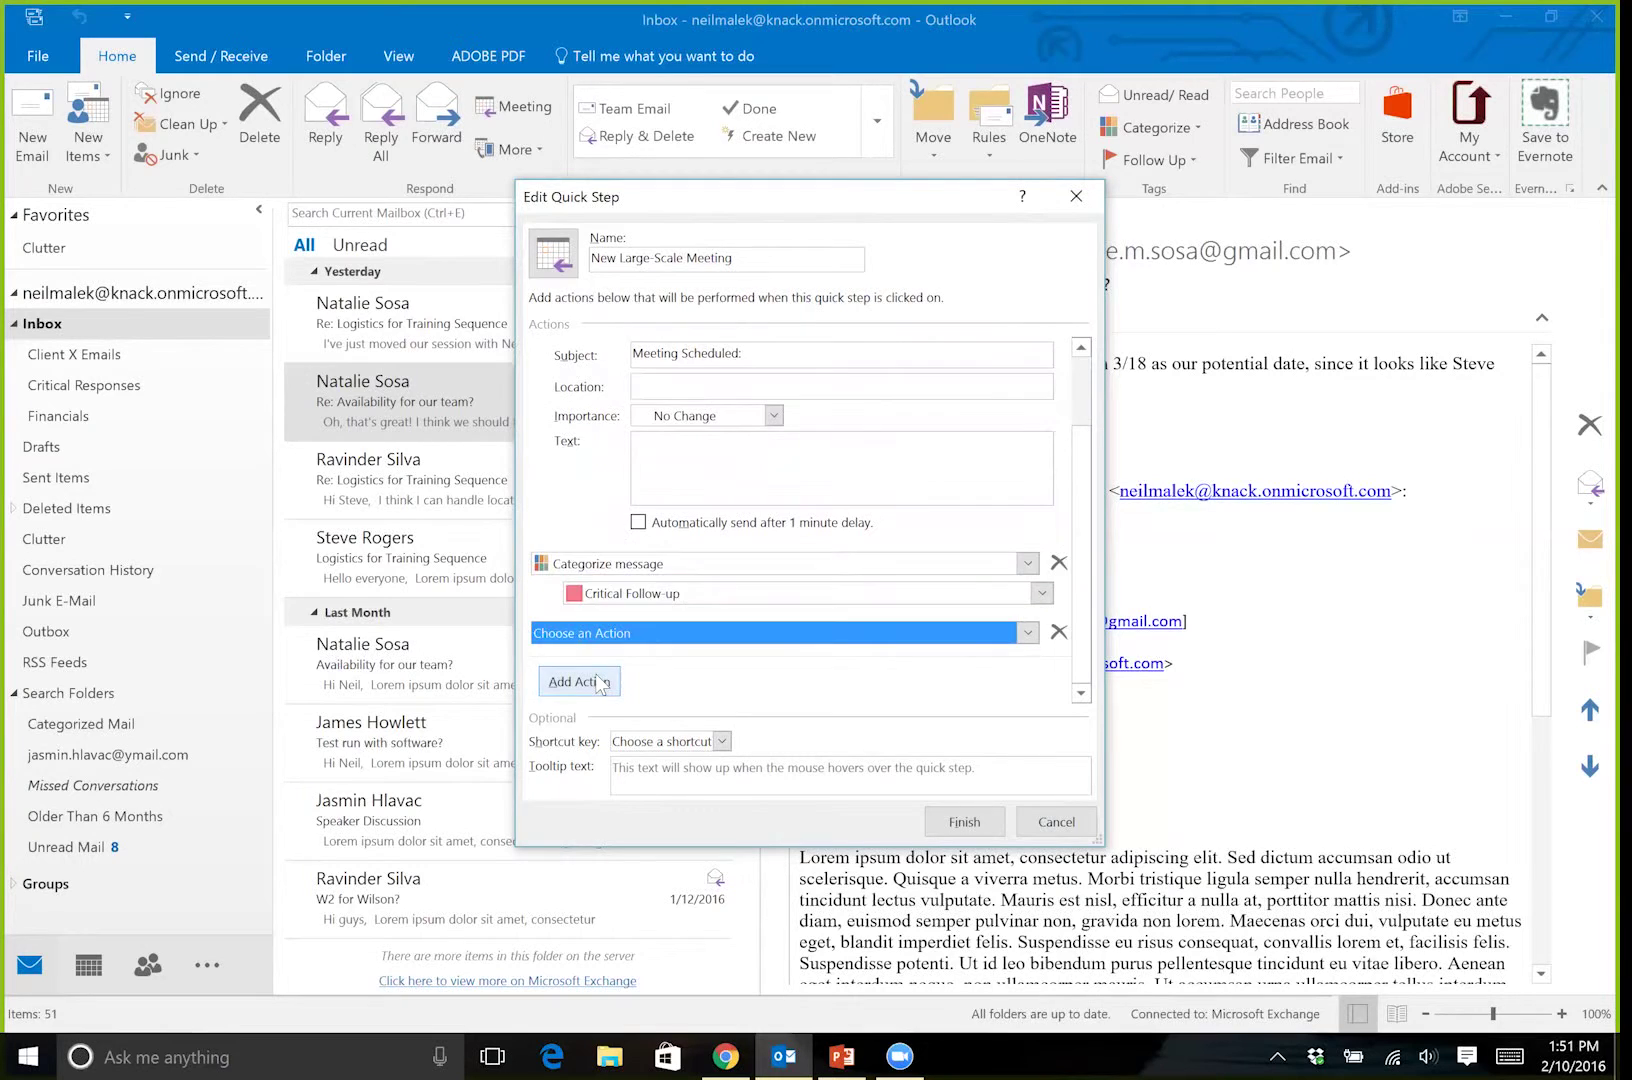
left_click(723, 636)
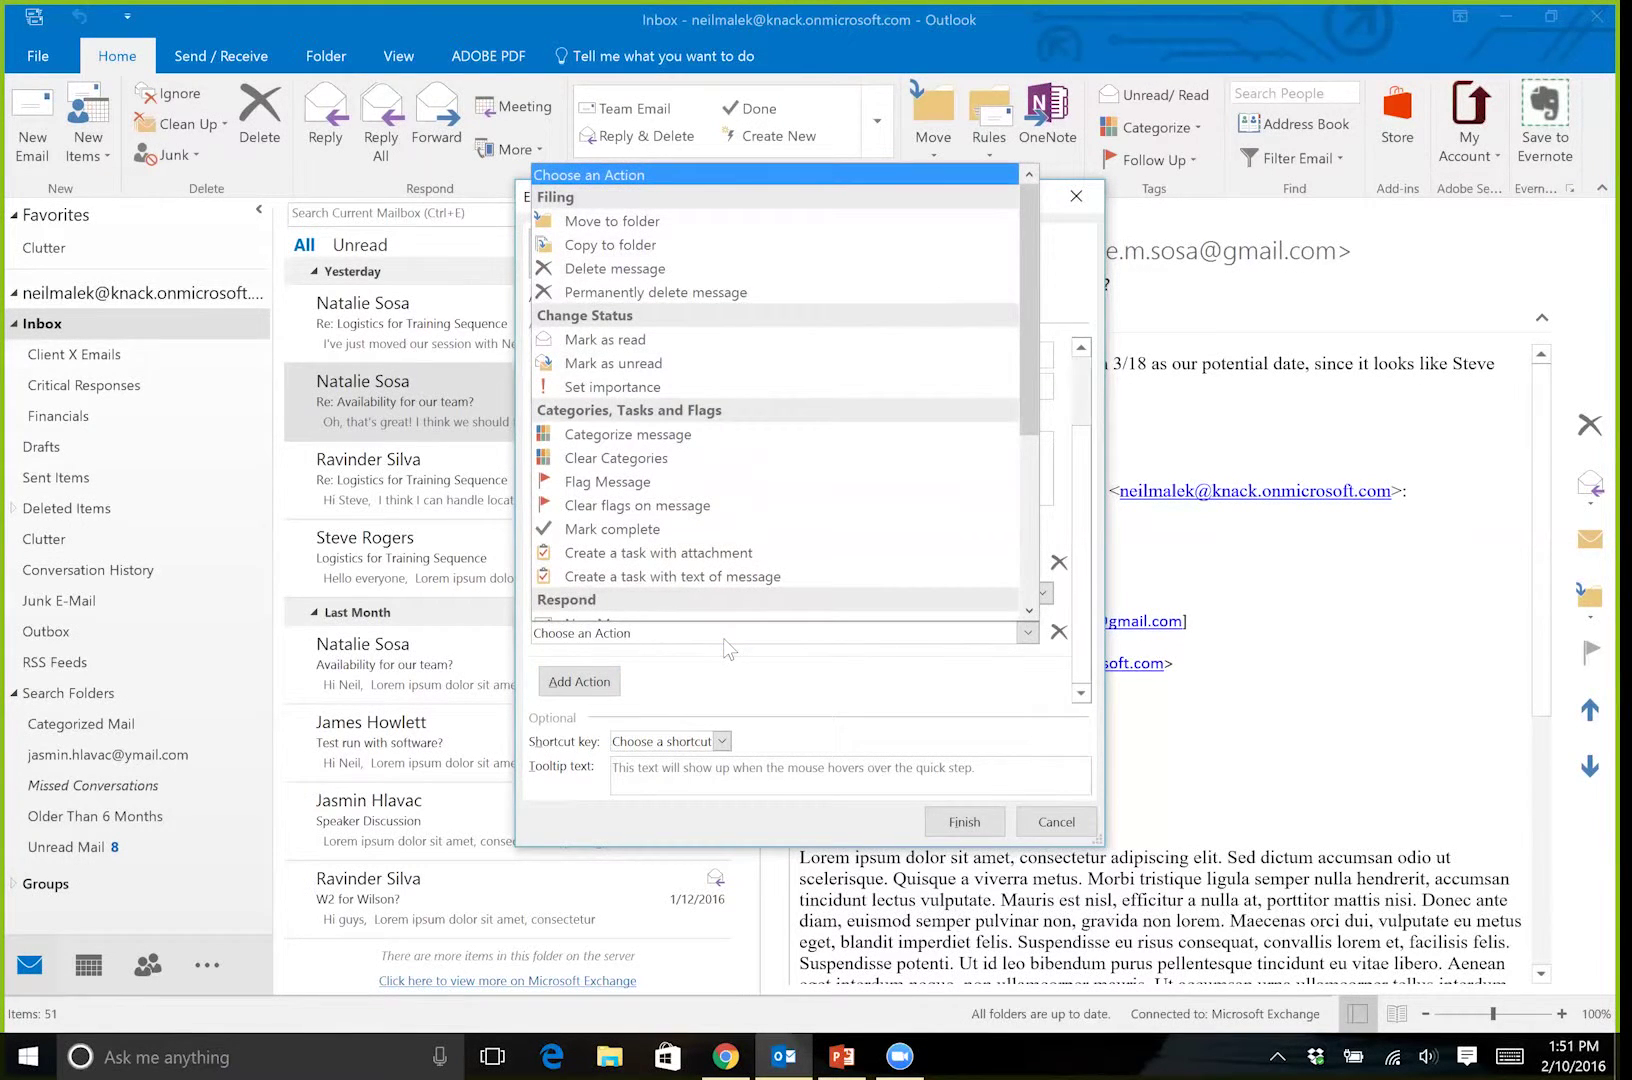
left_click(727, 483)
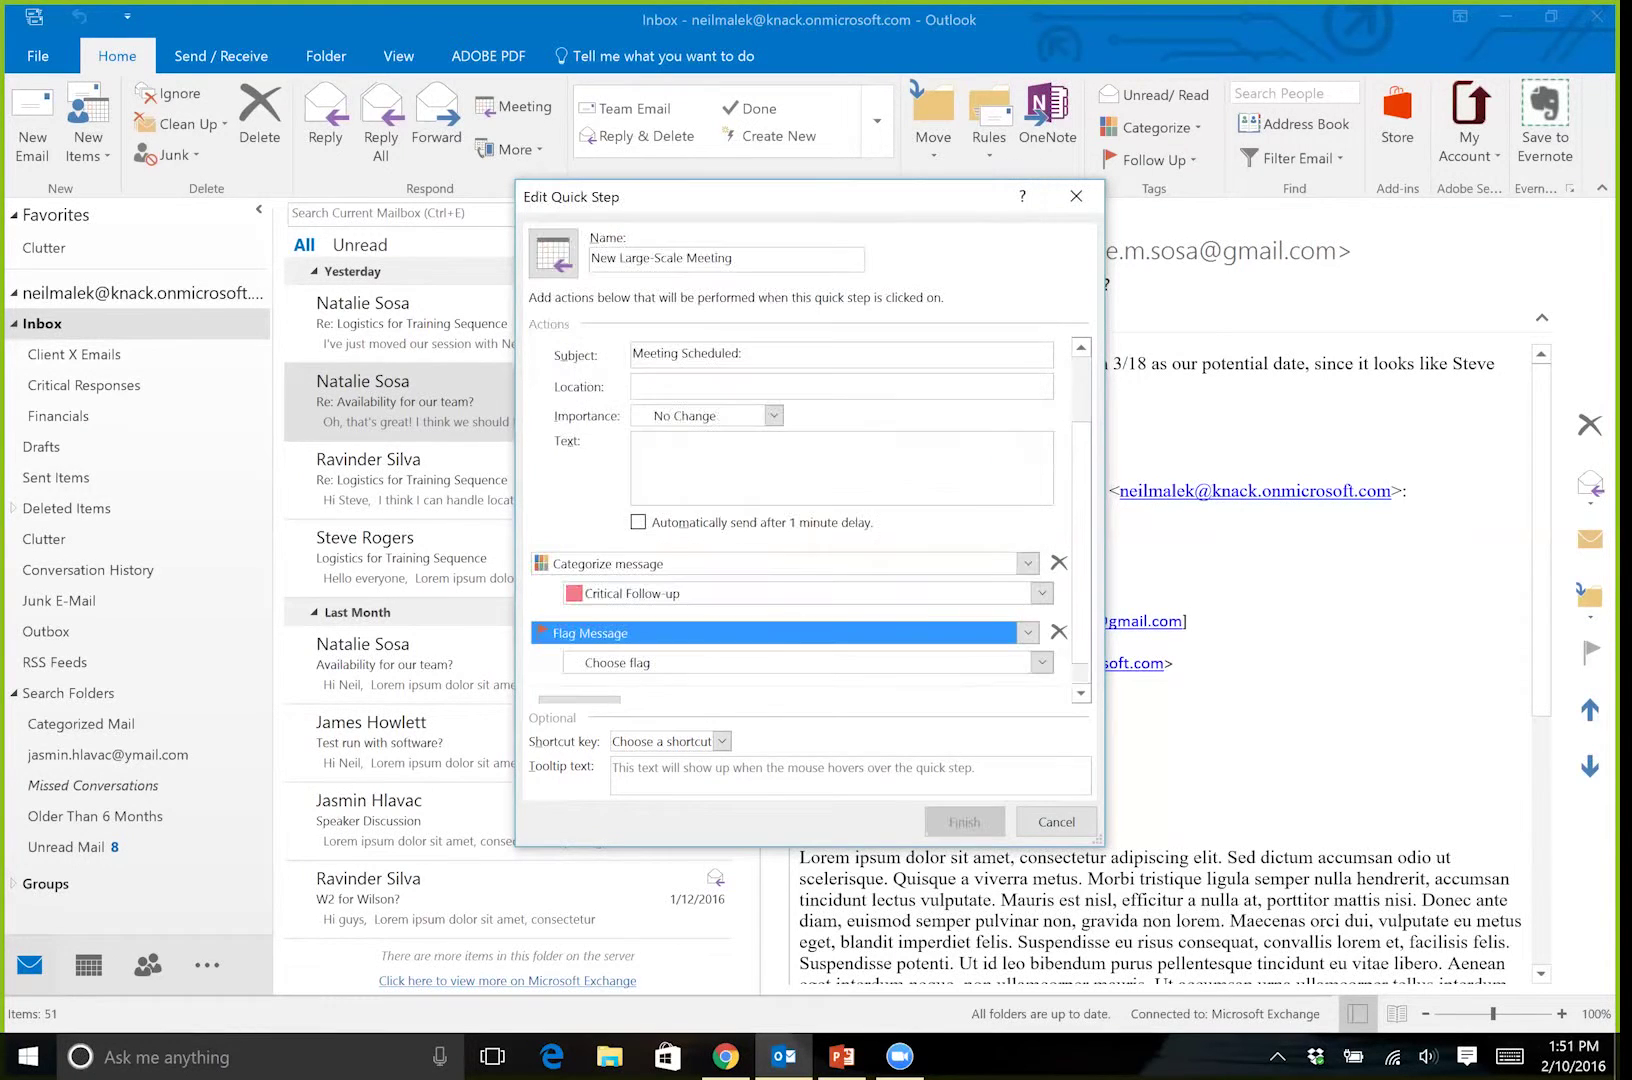
left_click(811, 665)
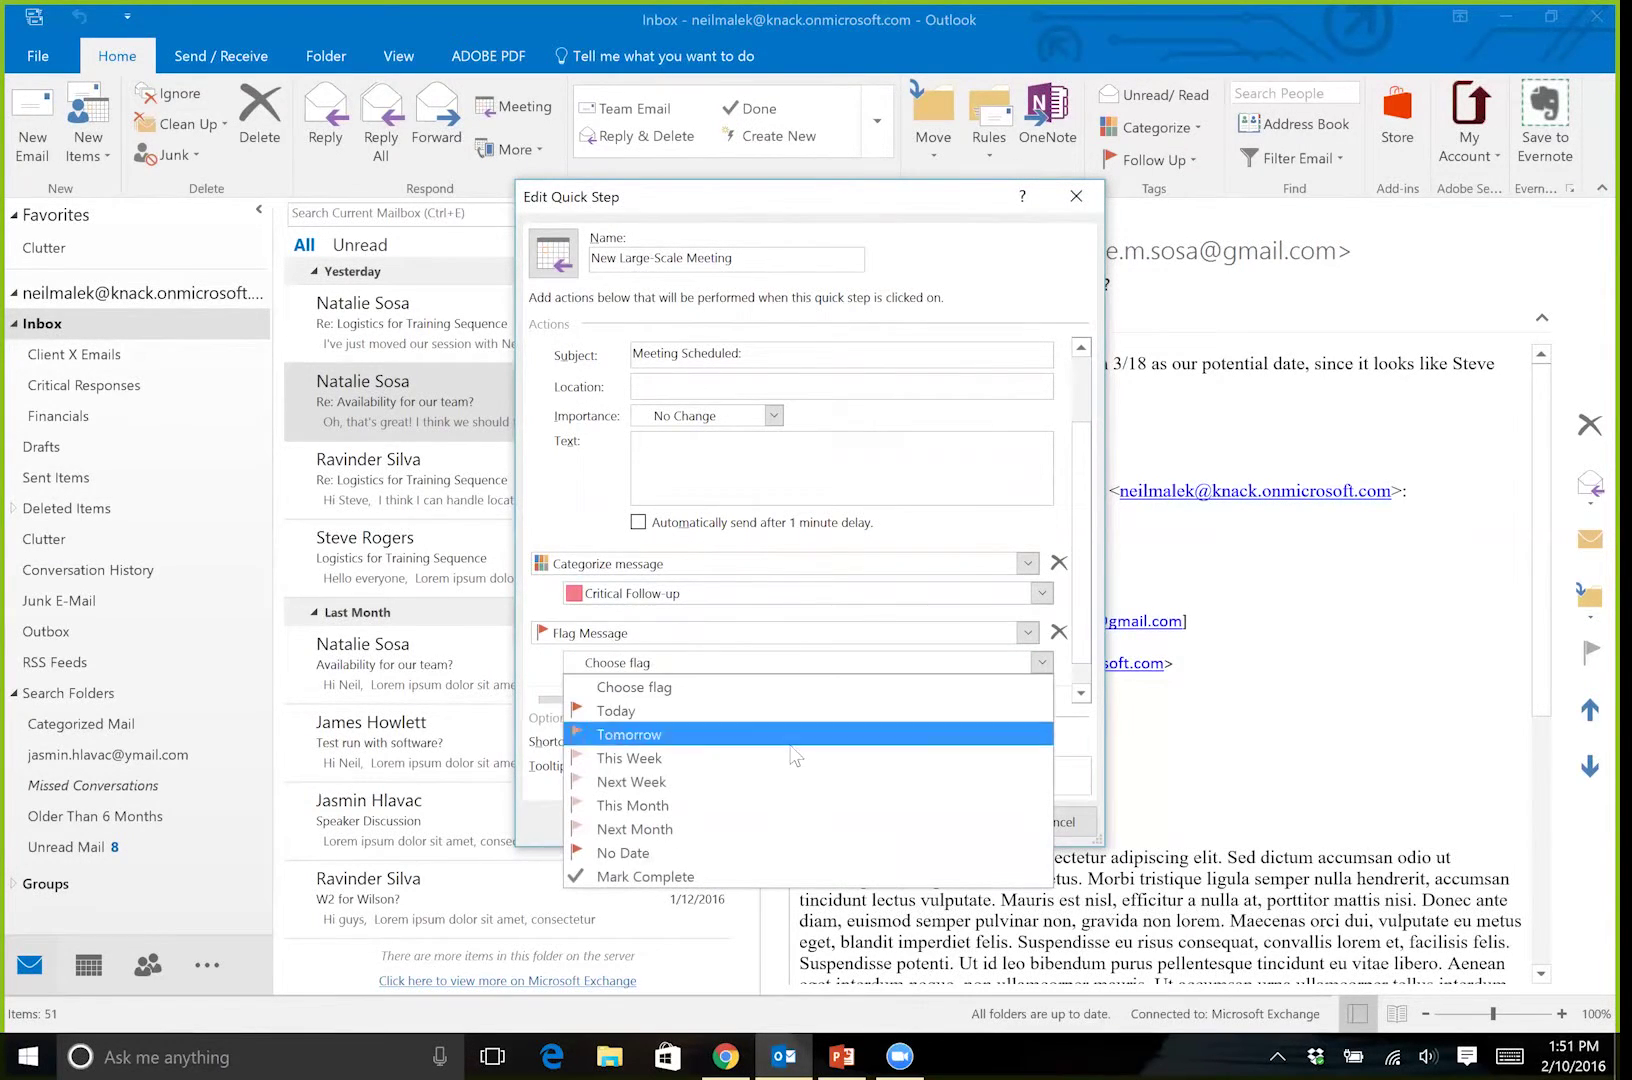
left_click(787, 776)
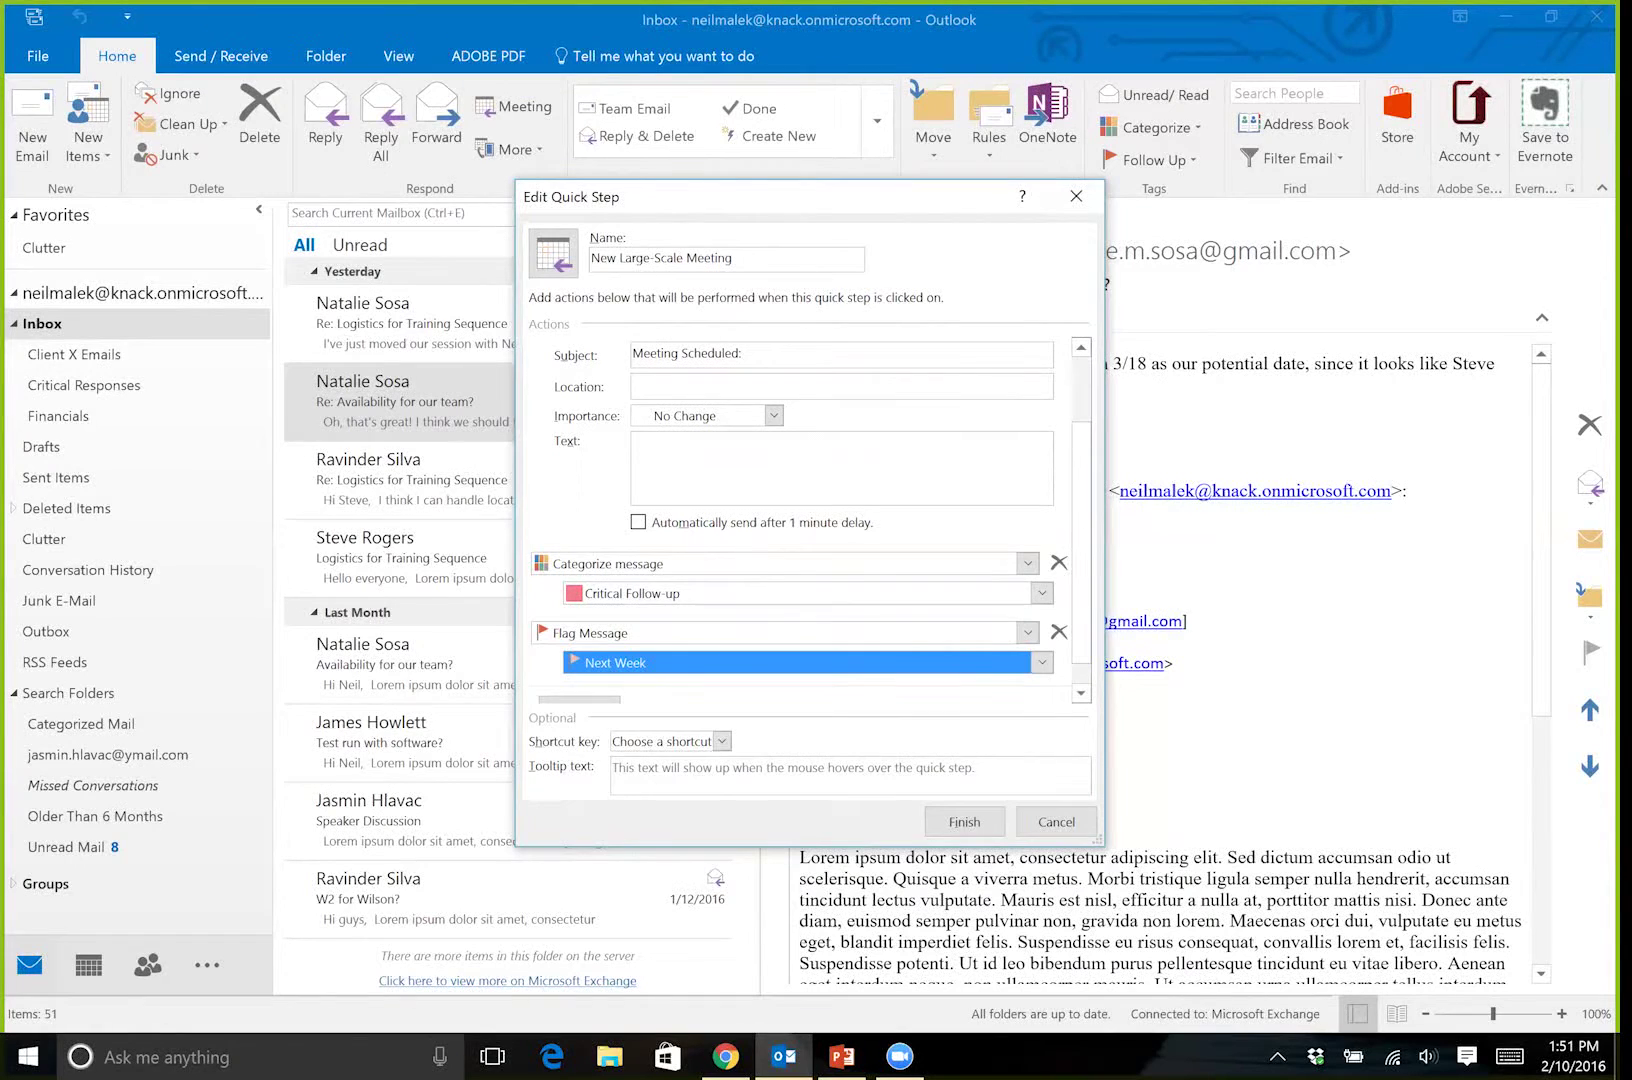
left_click(1081, 692)
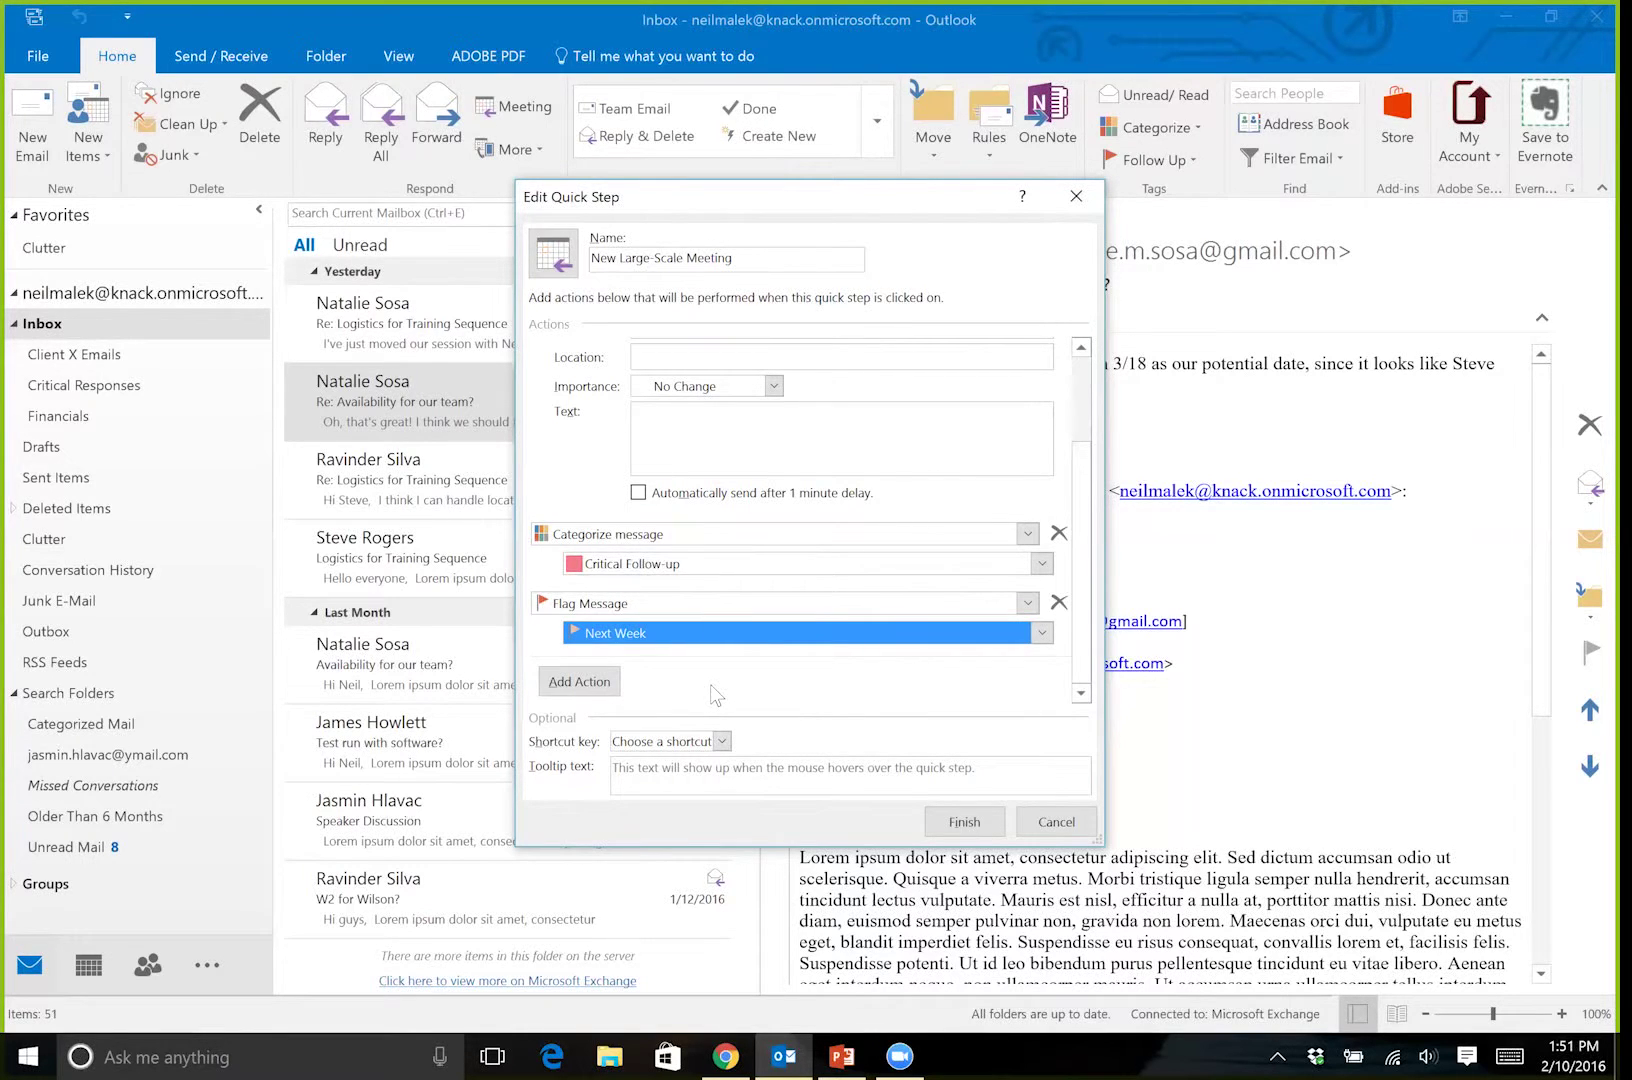
Add a fourth action, Create a task with text of message
left_click(580, 682)
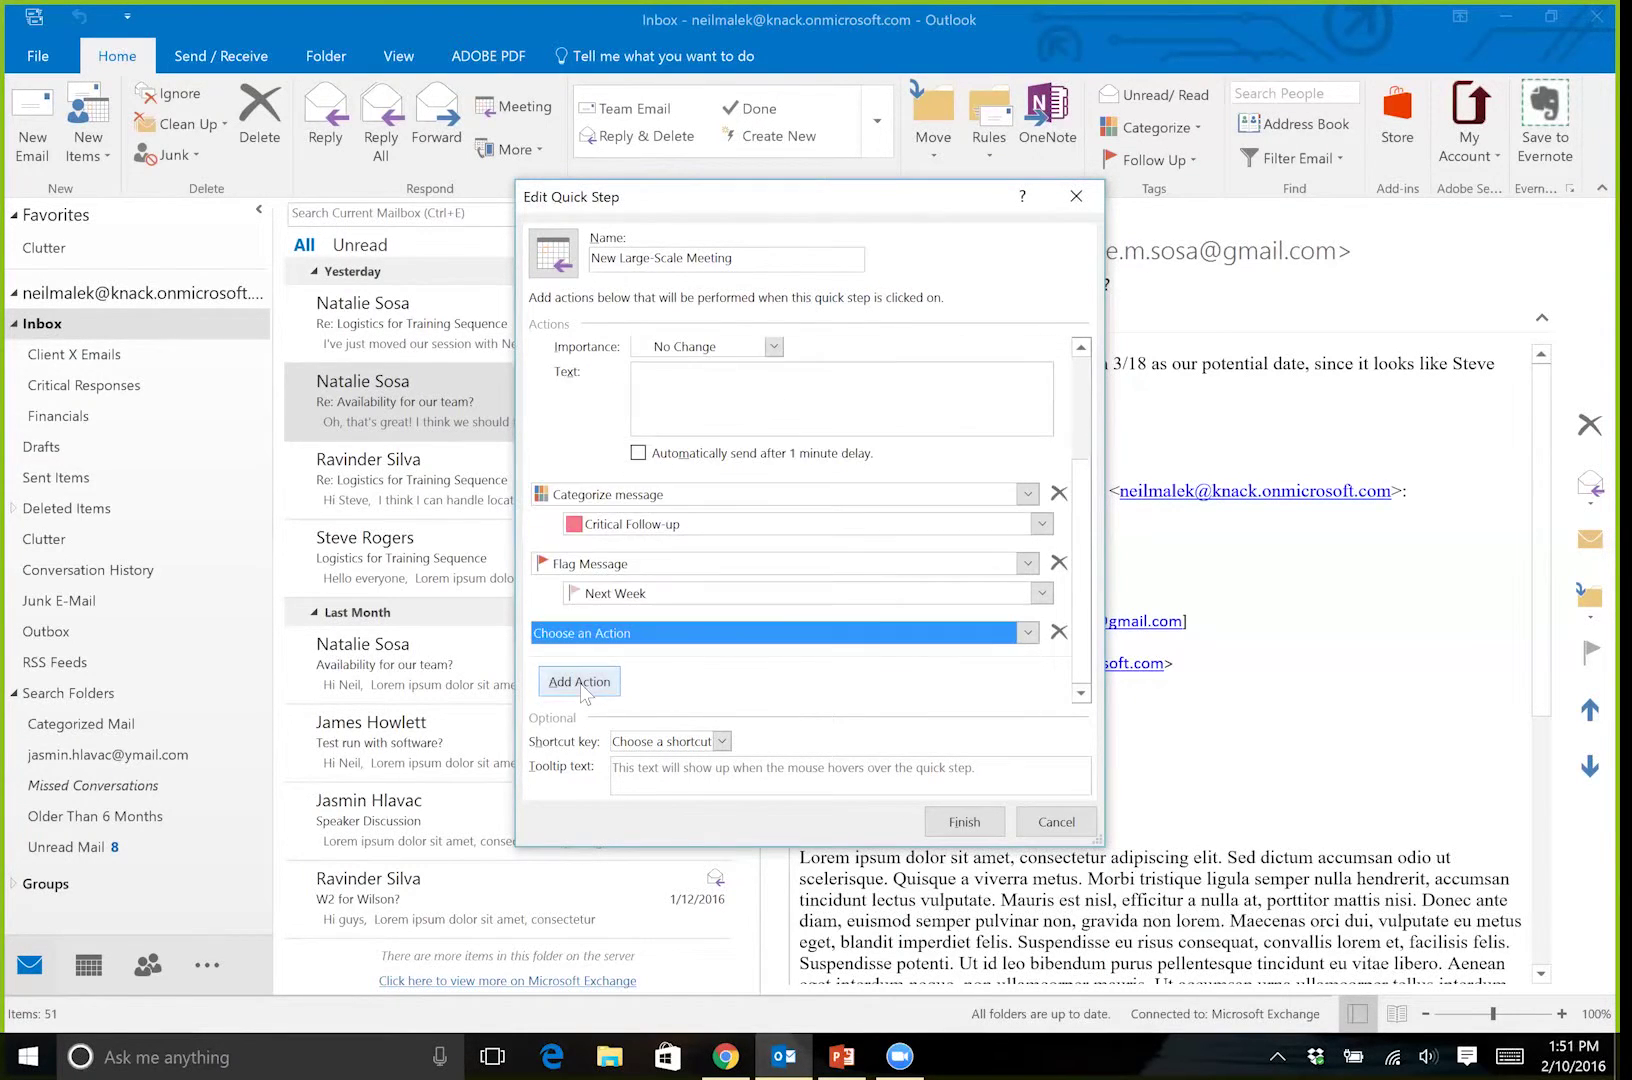
left_click(652, 636)
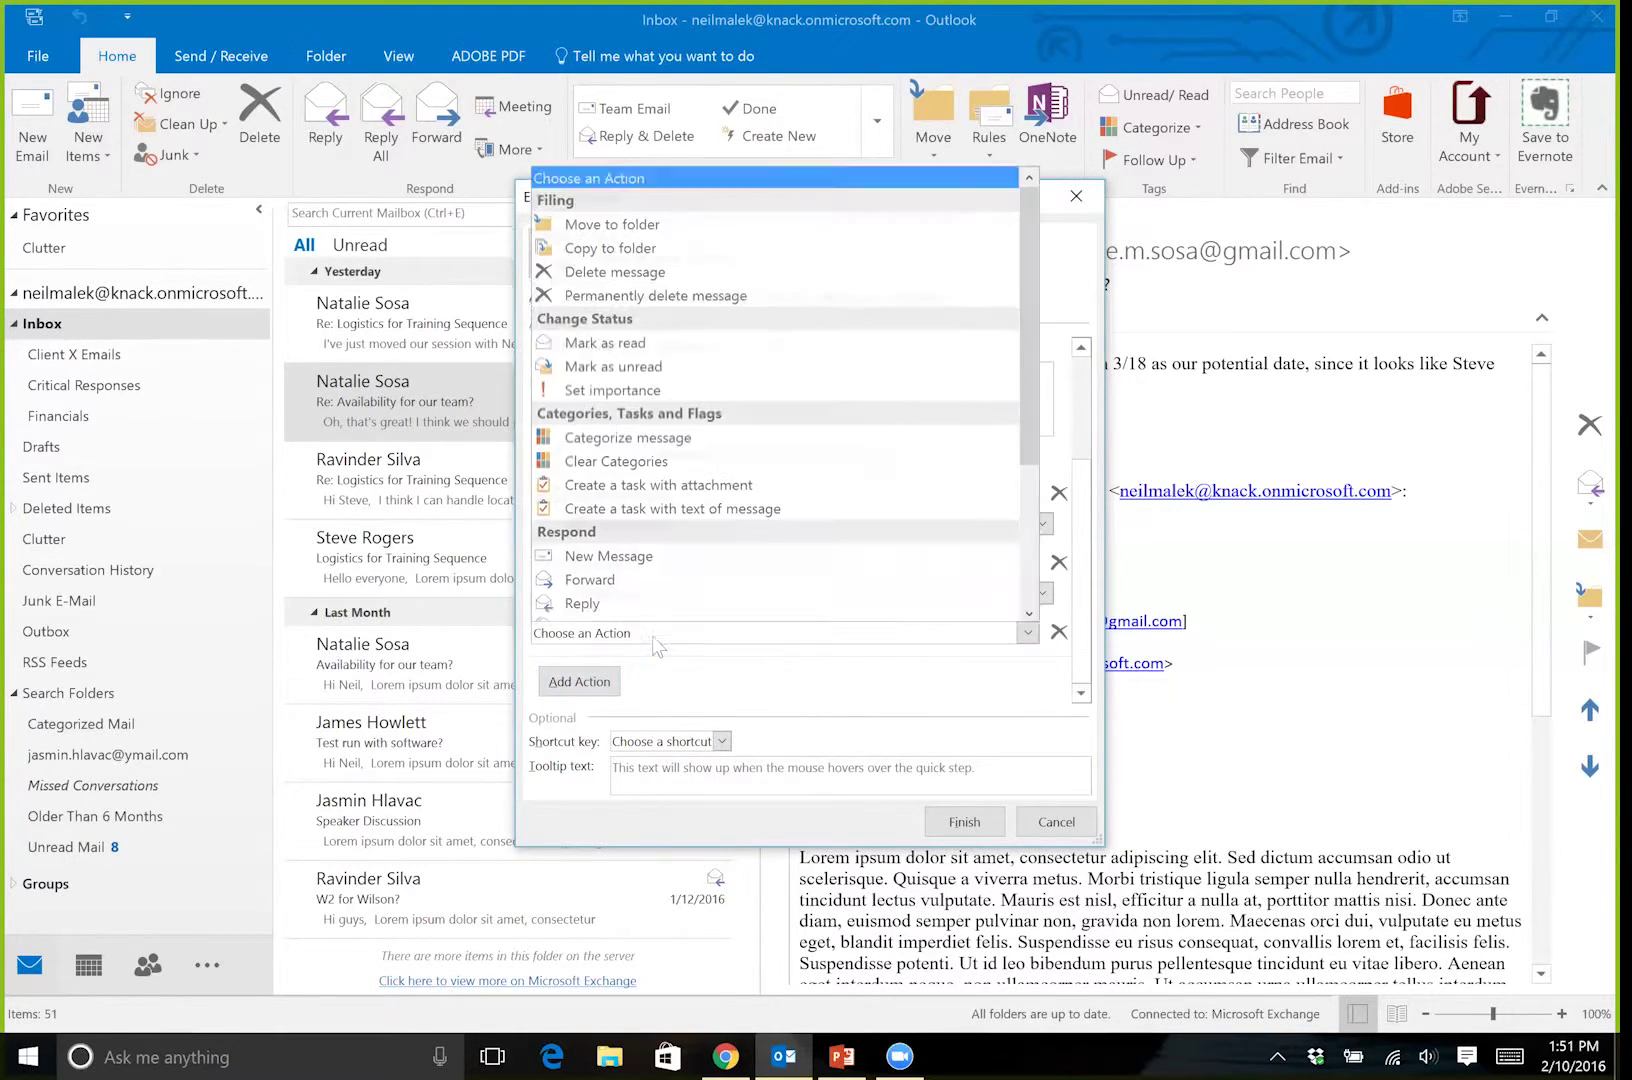
left_click(771, 503)
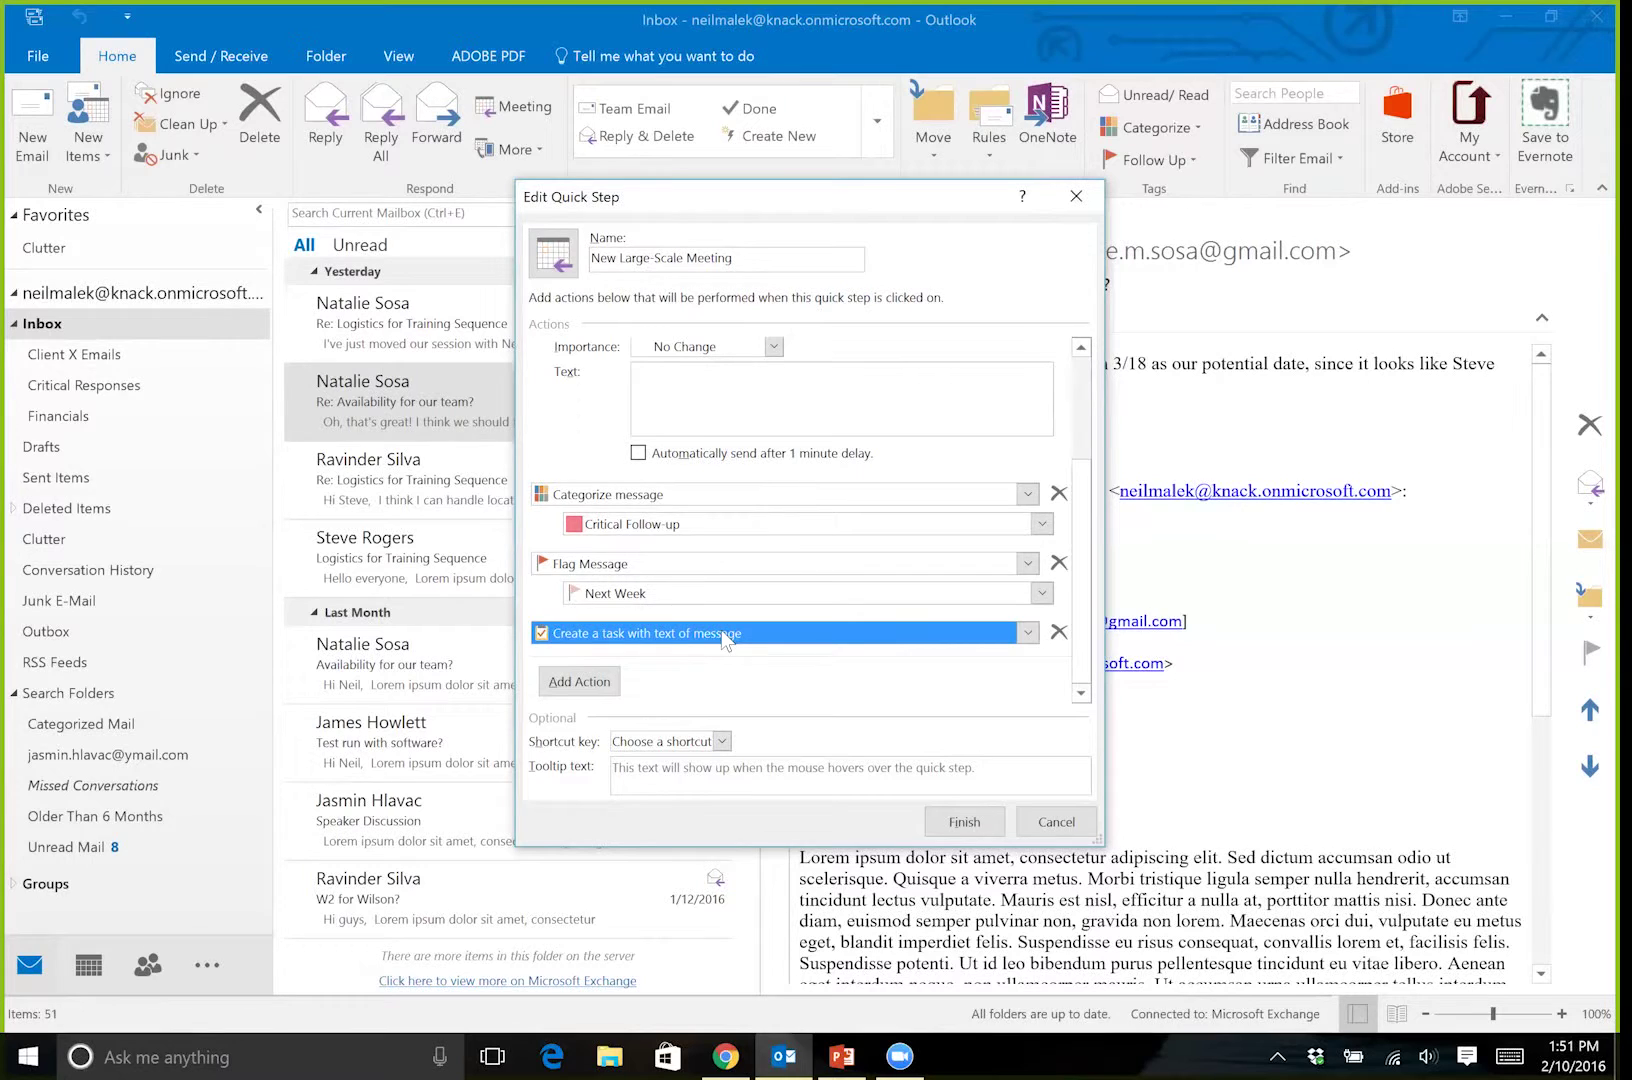
Assign the CTRL+SHIFT+1 shortcut key and finish the quick step
left_click(721, 741)
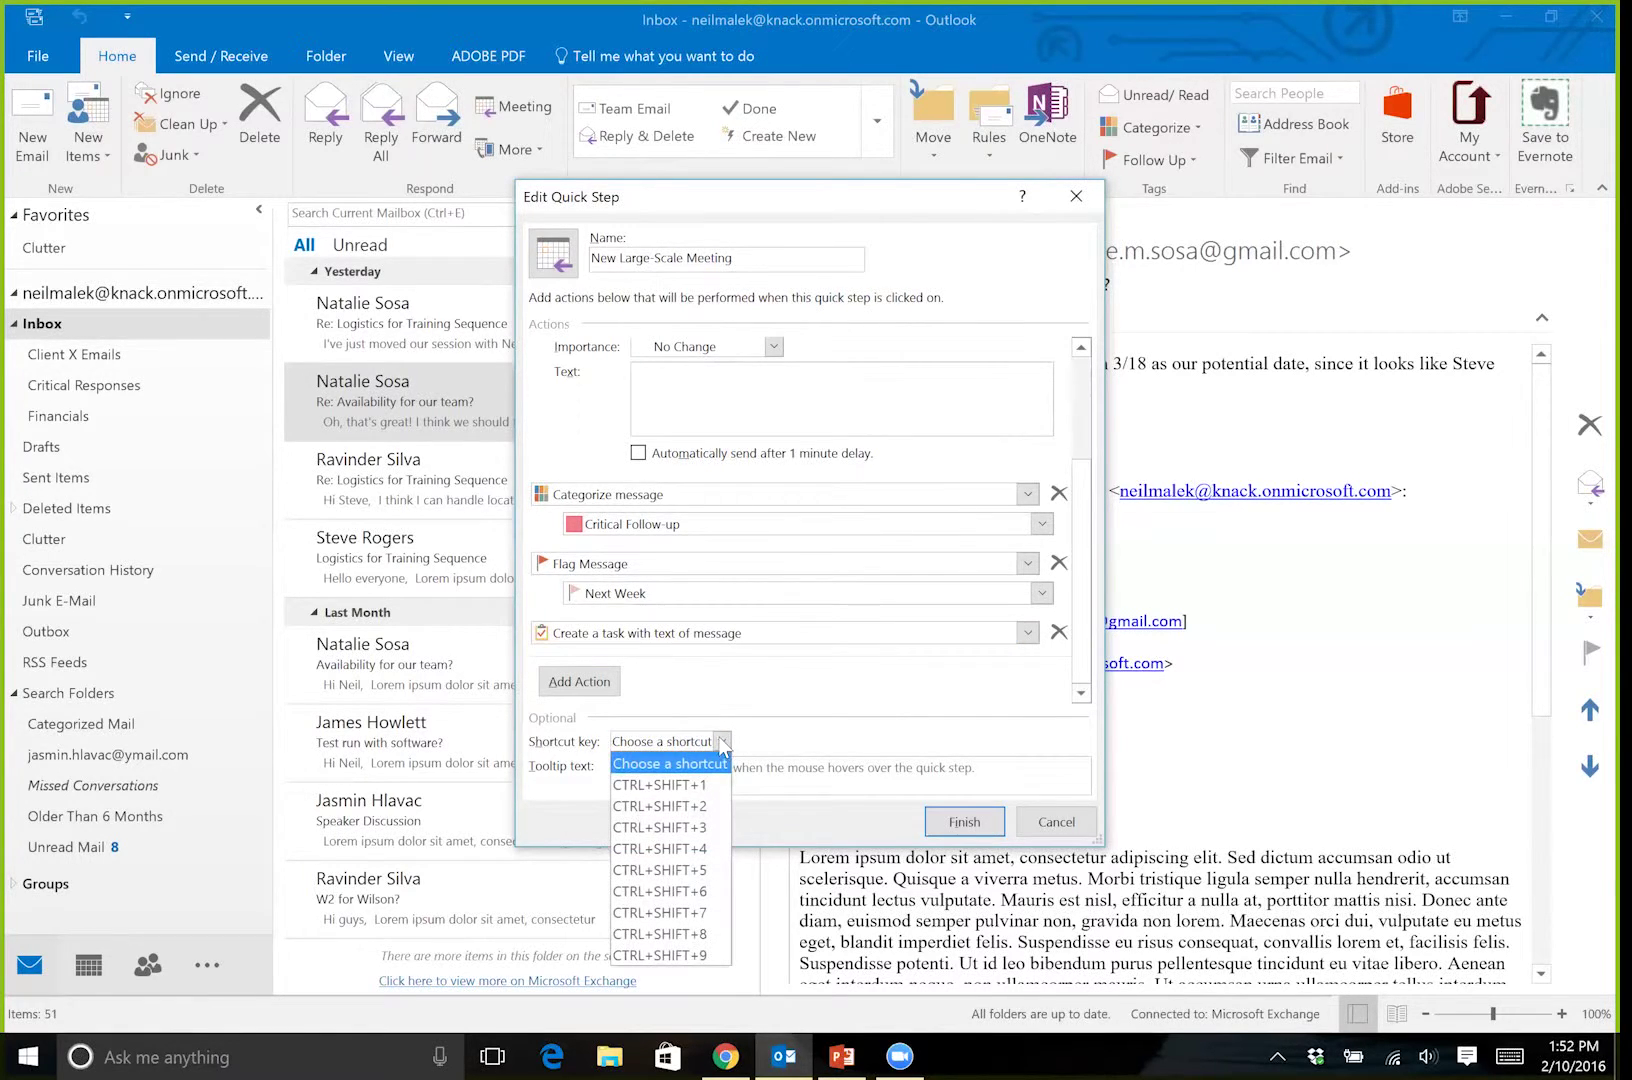
left_click(698, 786)
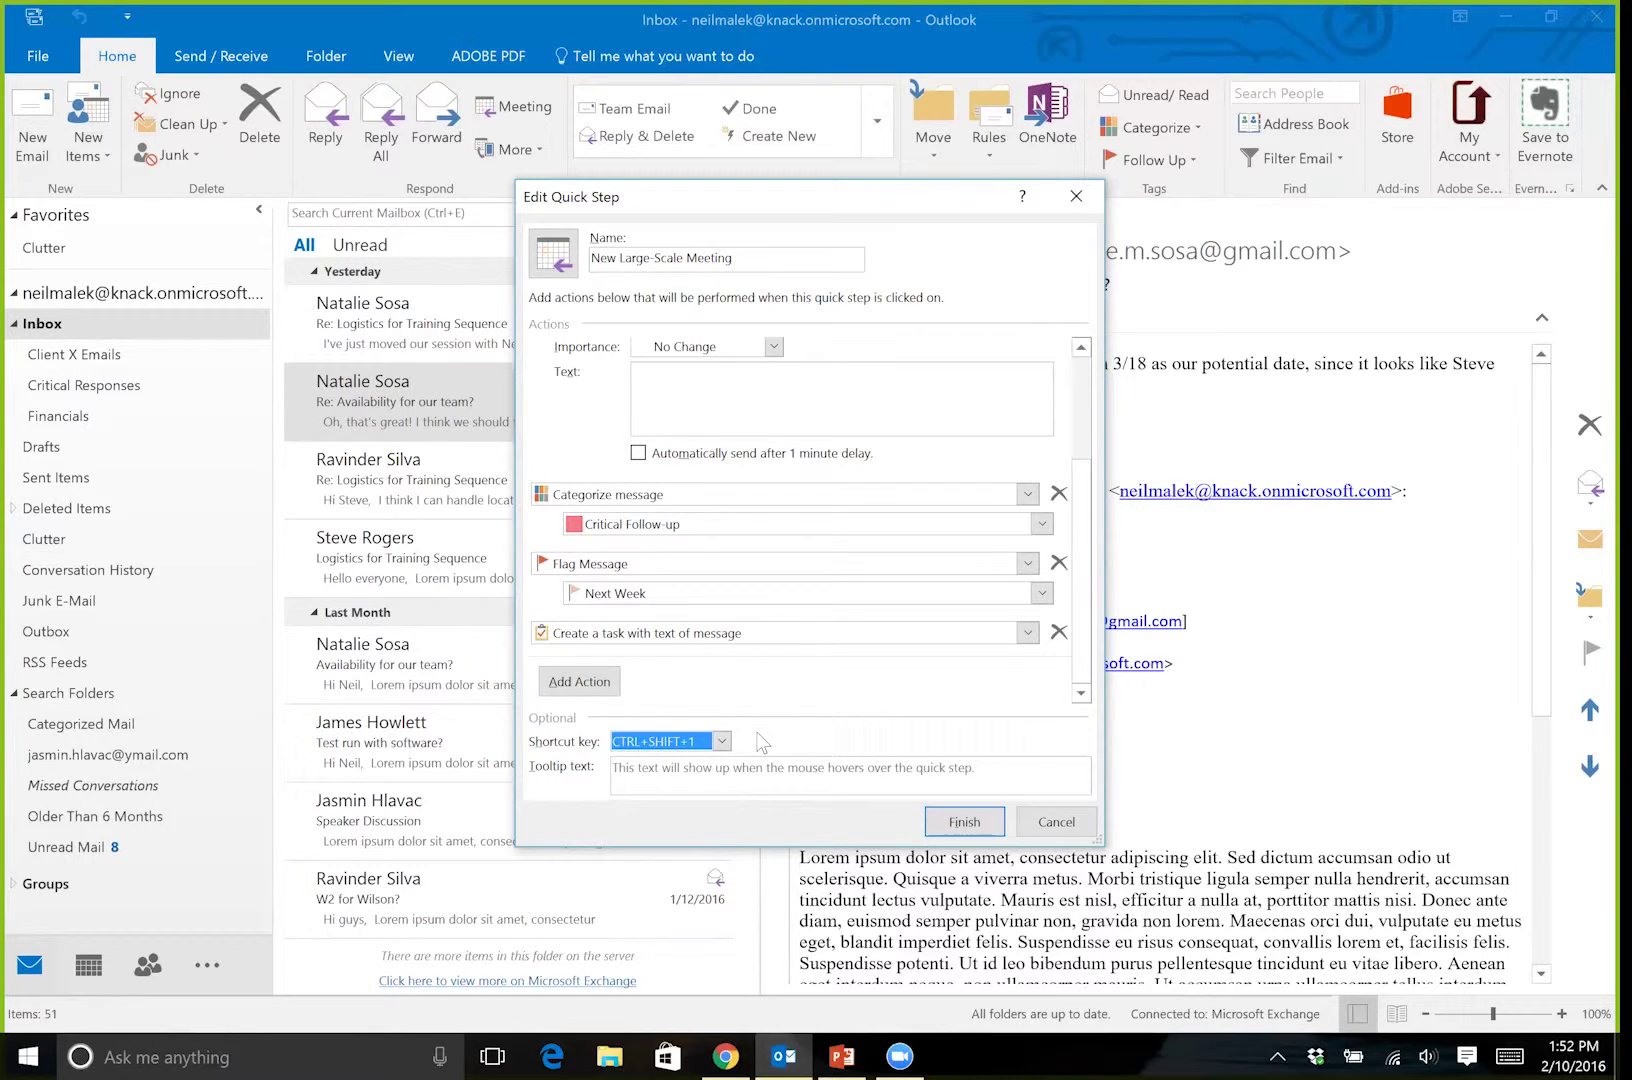
left_click(964, 821)
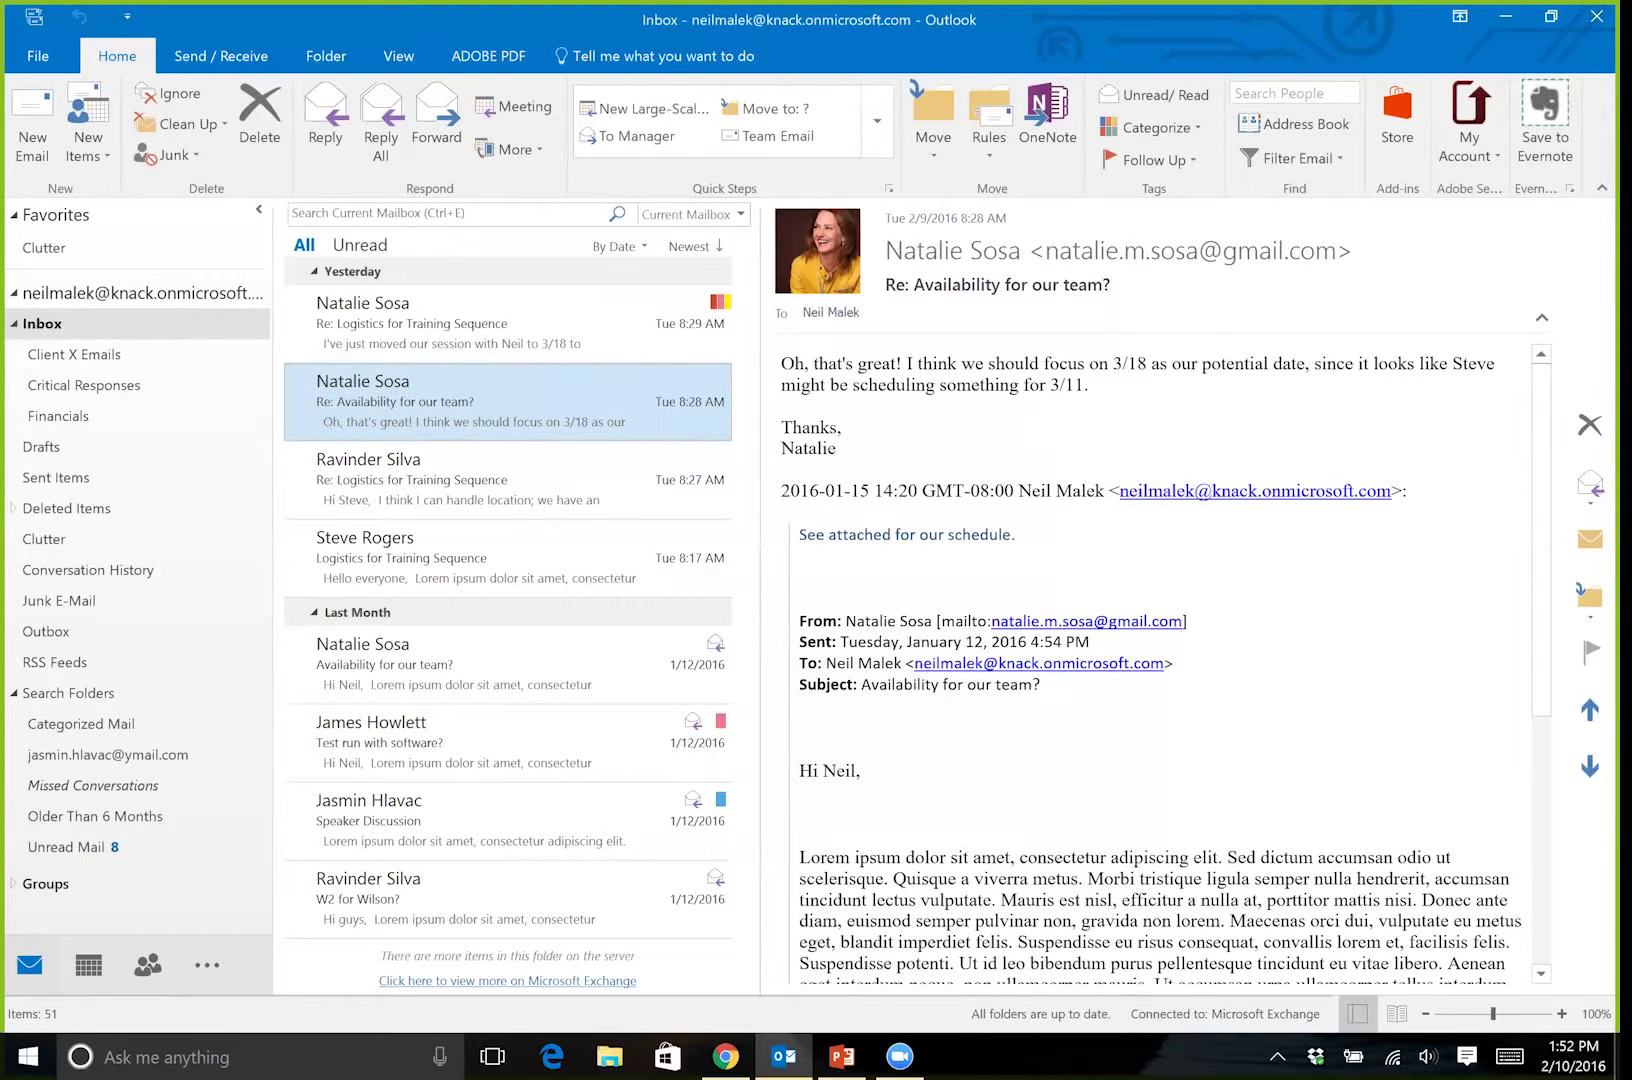
Run the quick step with Ctrl+Shift+1 and retitle the task 'Follow-up concerns for 3/18 meeting'
key("ctrl+shift+1")
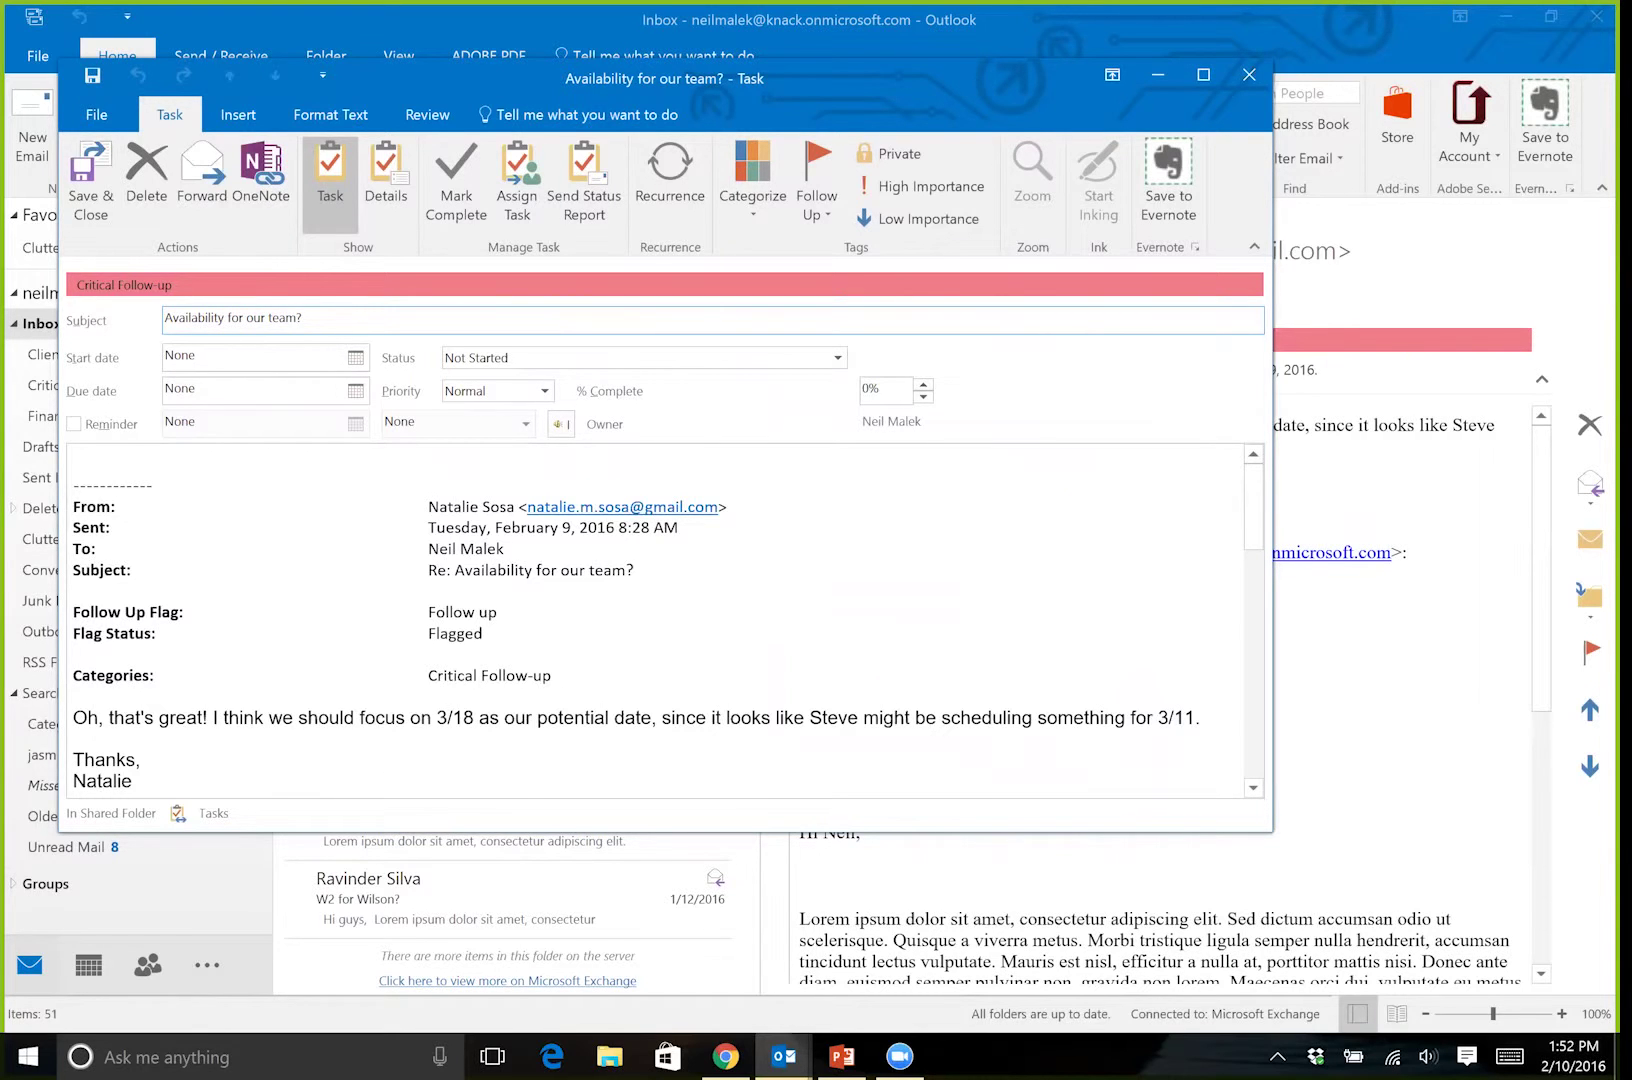
scroll(668, 618, "down", 4)
scroll(668, 618, "up", 4)
key("ctrl+a")
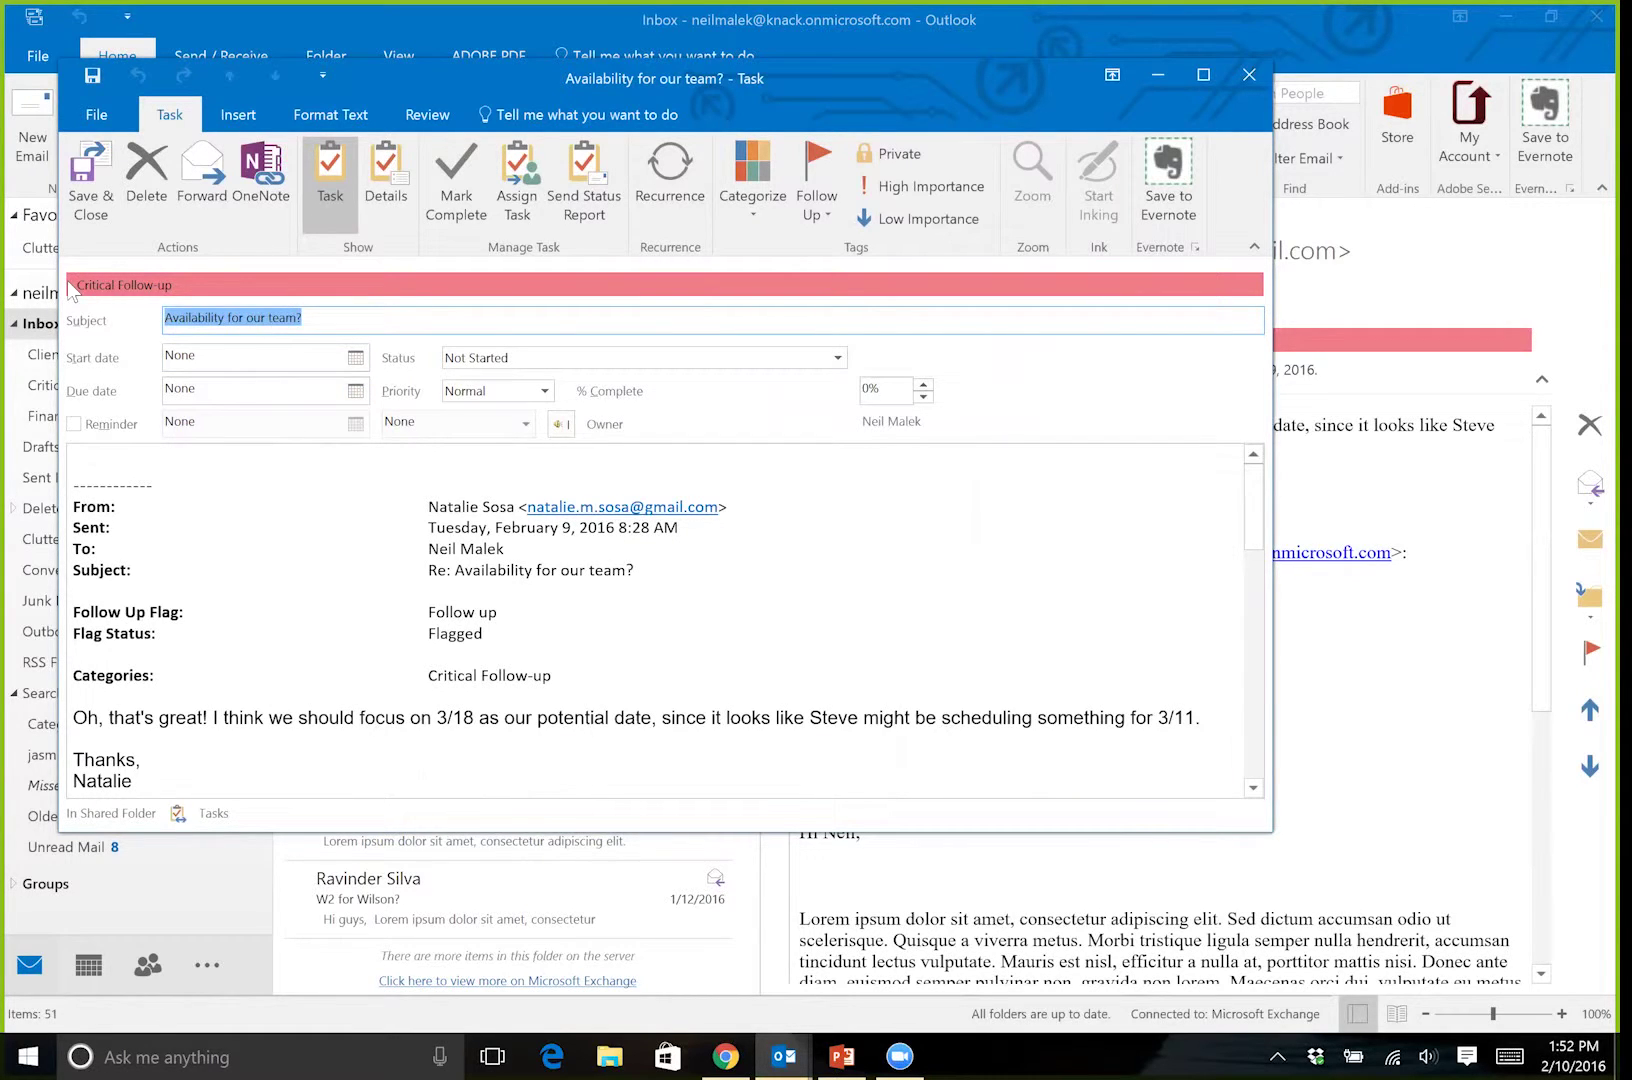
type("Follow-up concerns for 3/")
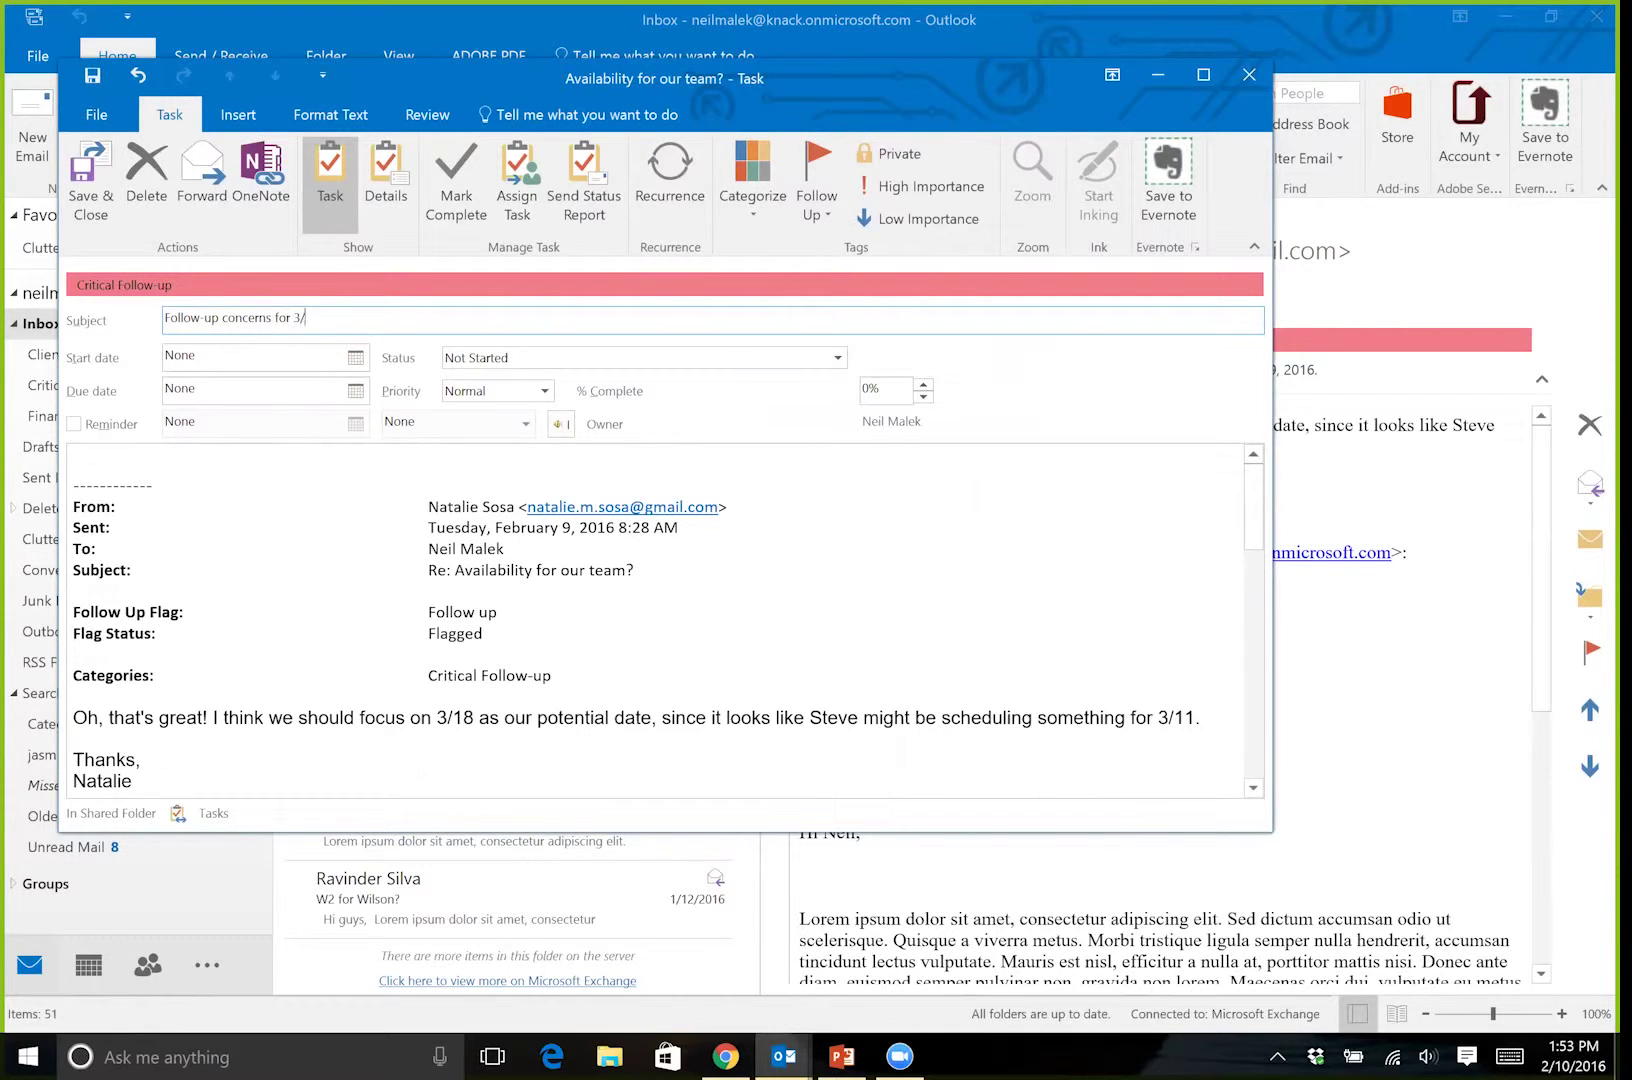
type("18 meeting")
Add the notes '- Schedule Catering' and '- Meet with A/V' as dash bullets
left_click(142, 459)
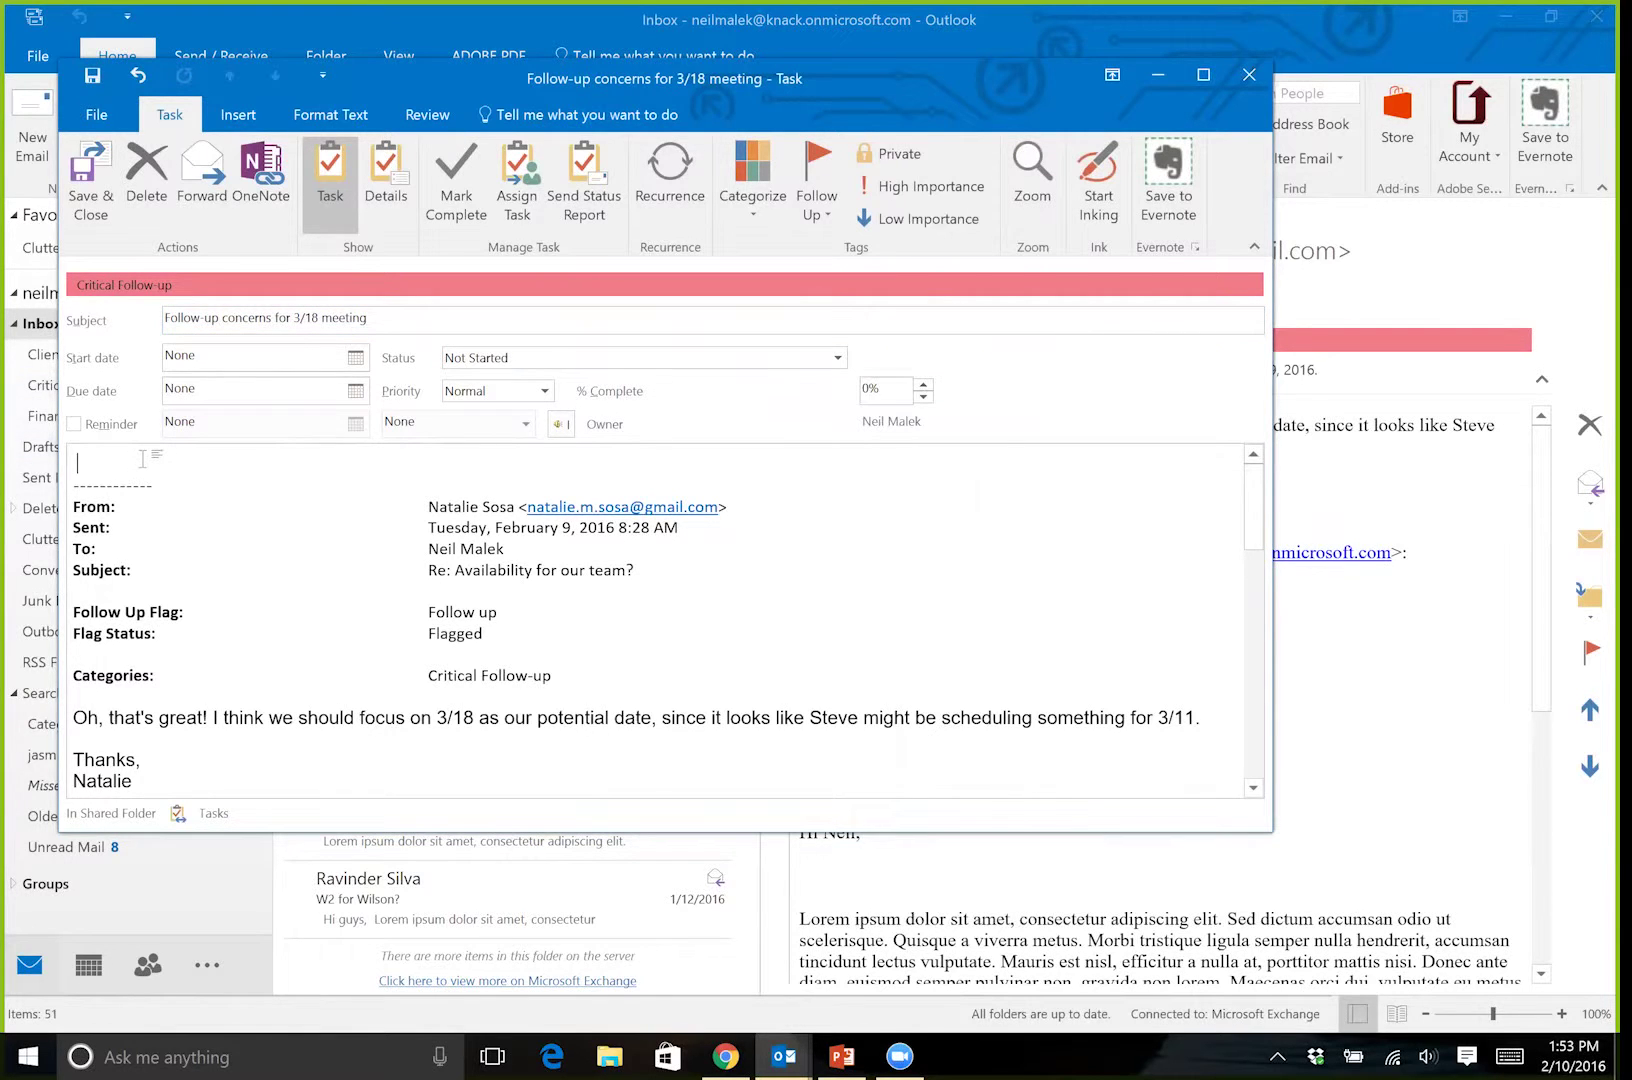
type("- Schedule Catering")
key("Return")
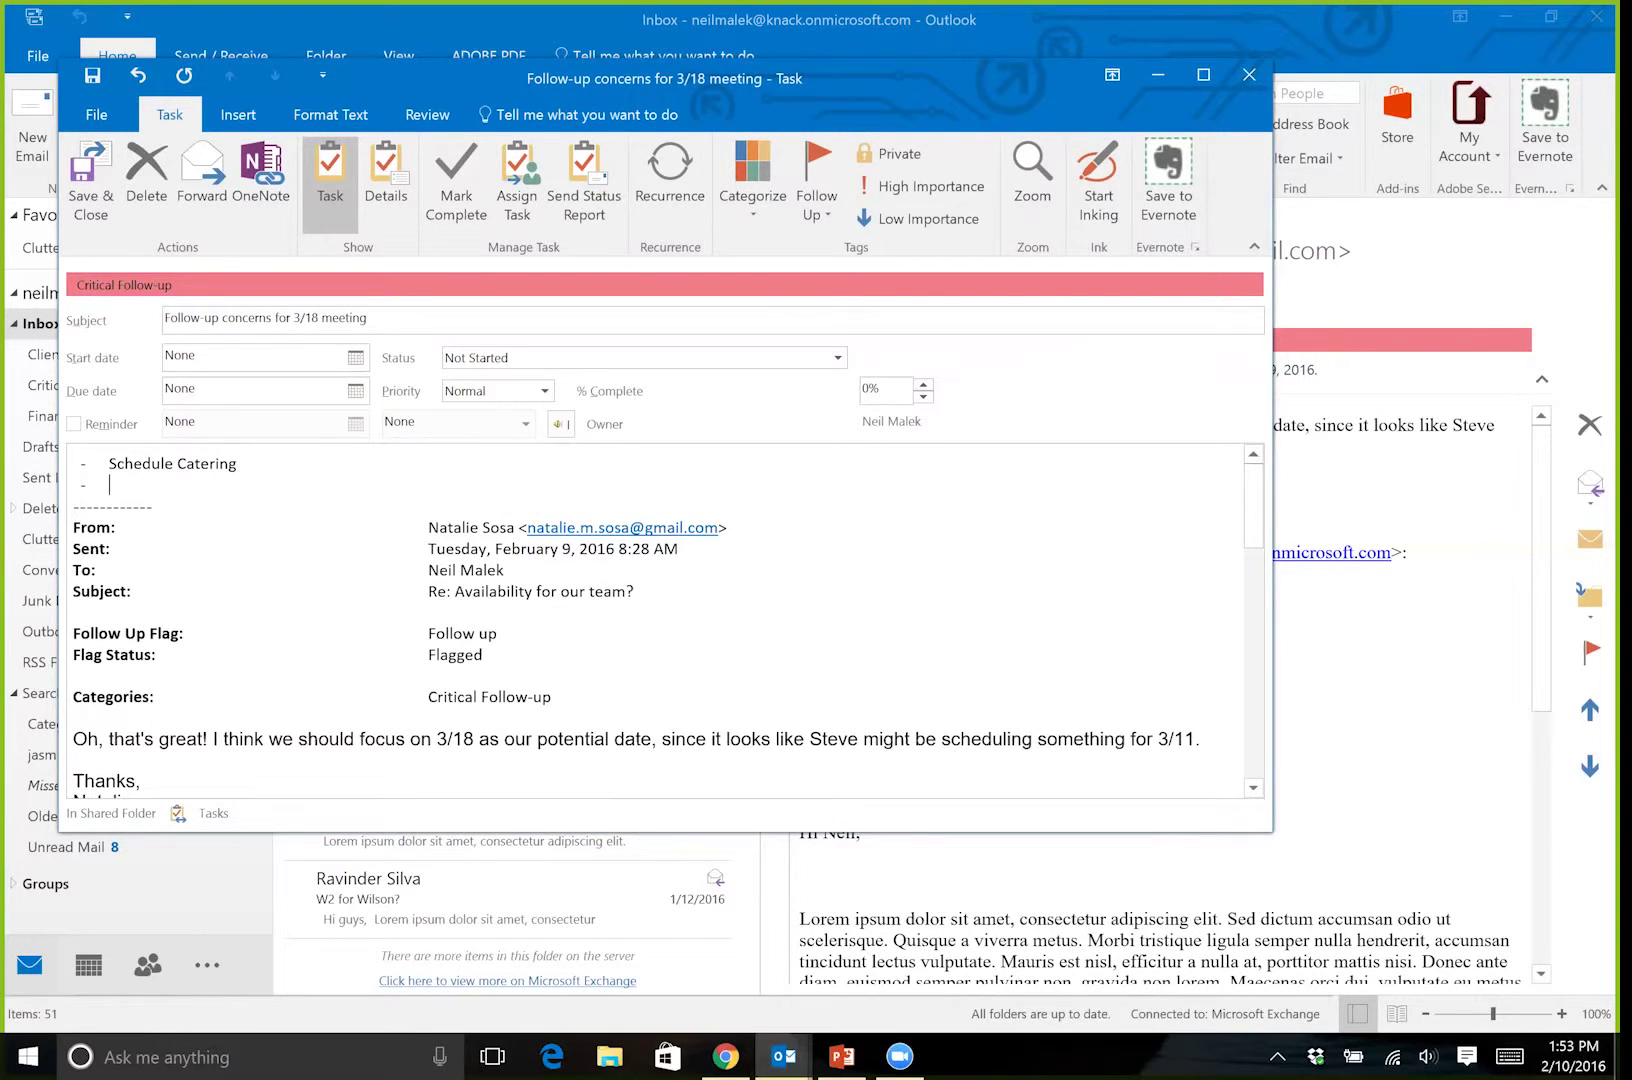
type("Meet with A/V")
Set the task's due date to Wed 3/16/2016 and save and close it
left_click(355, 391)
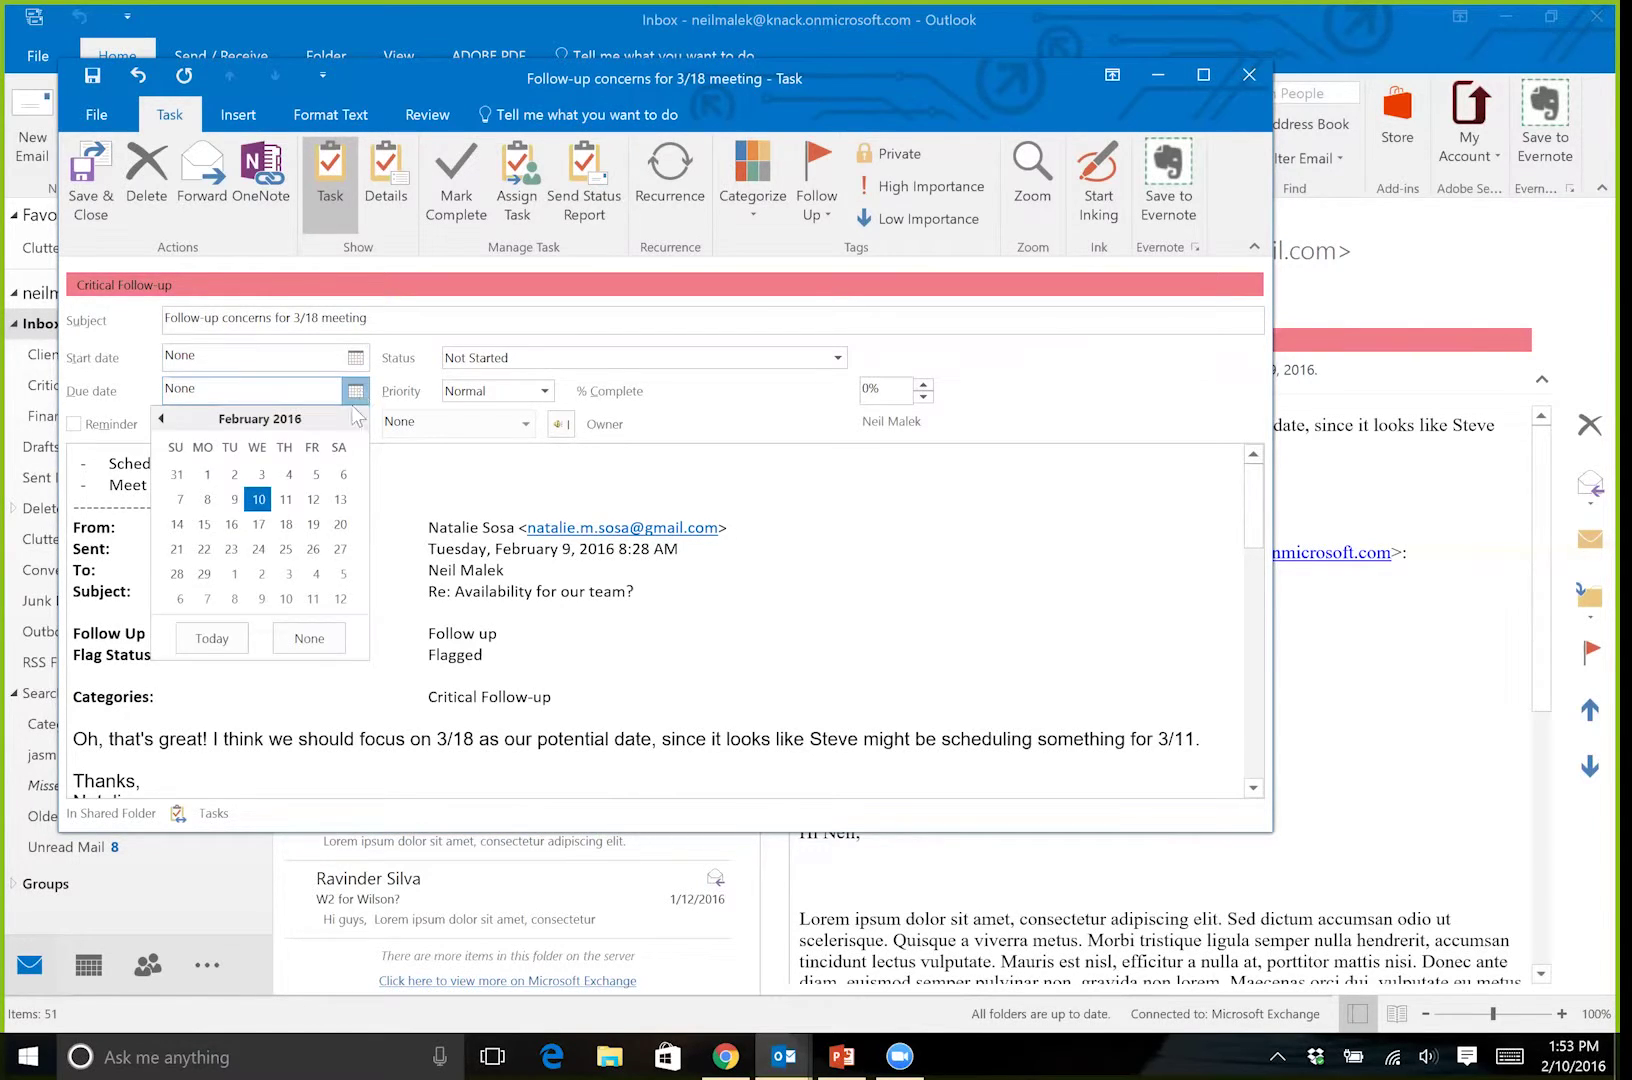
left_click(258, 524)
left_click(364, 420)
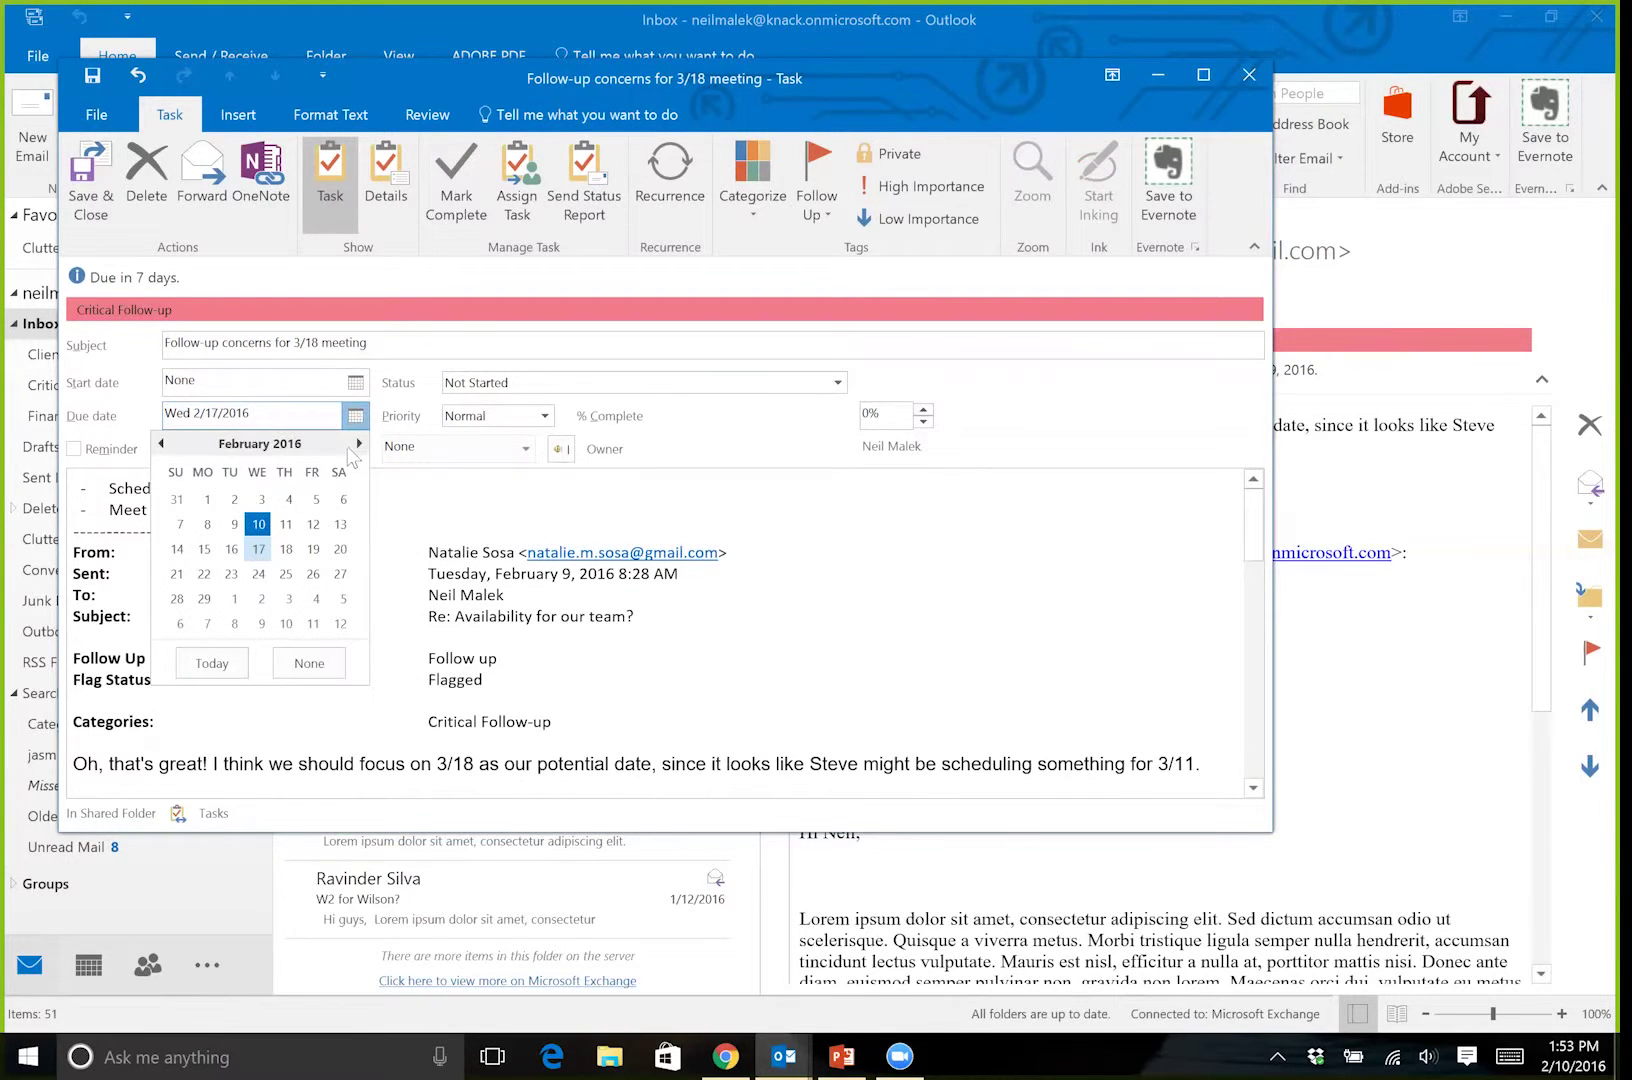
left_click(359, 443)
left_click(259, 549)
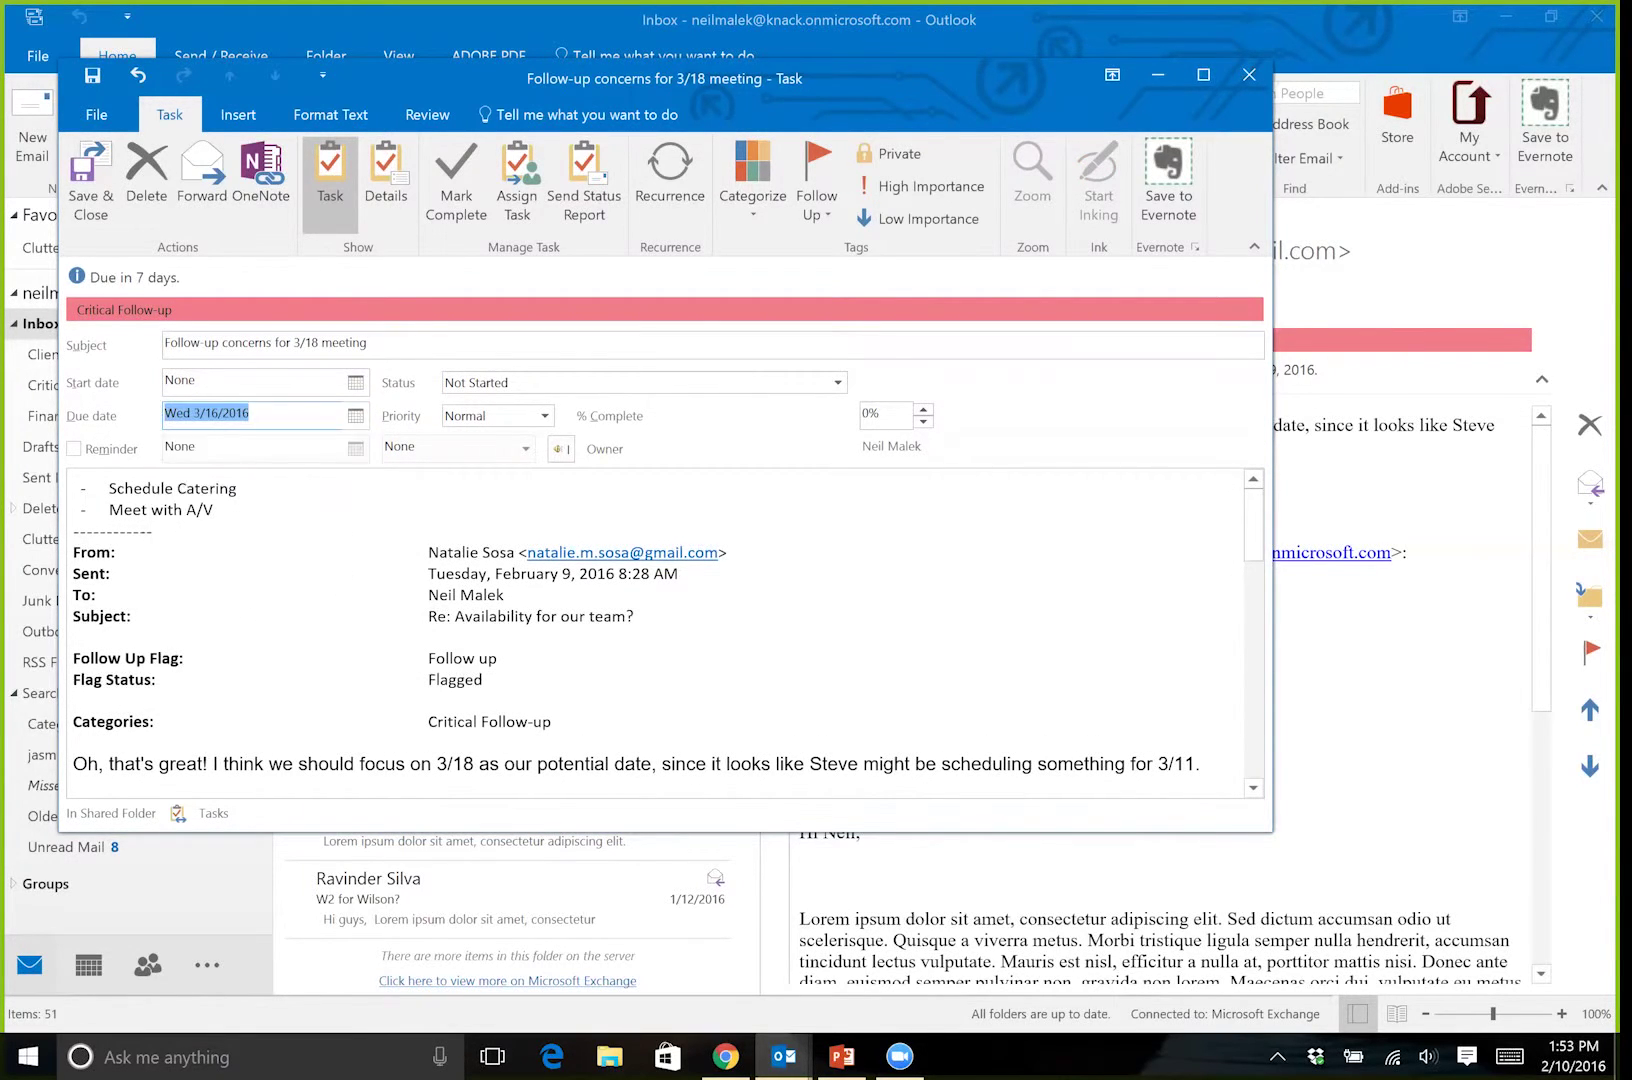
left_click(91, 200)
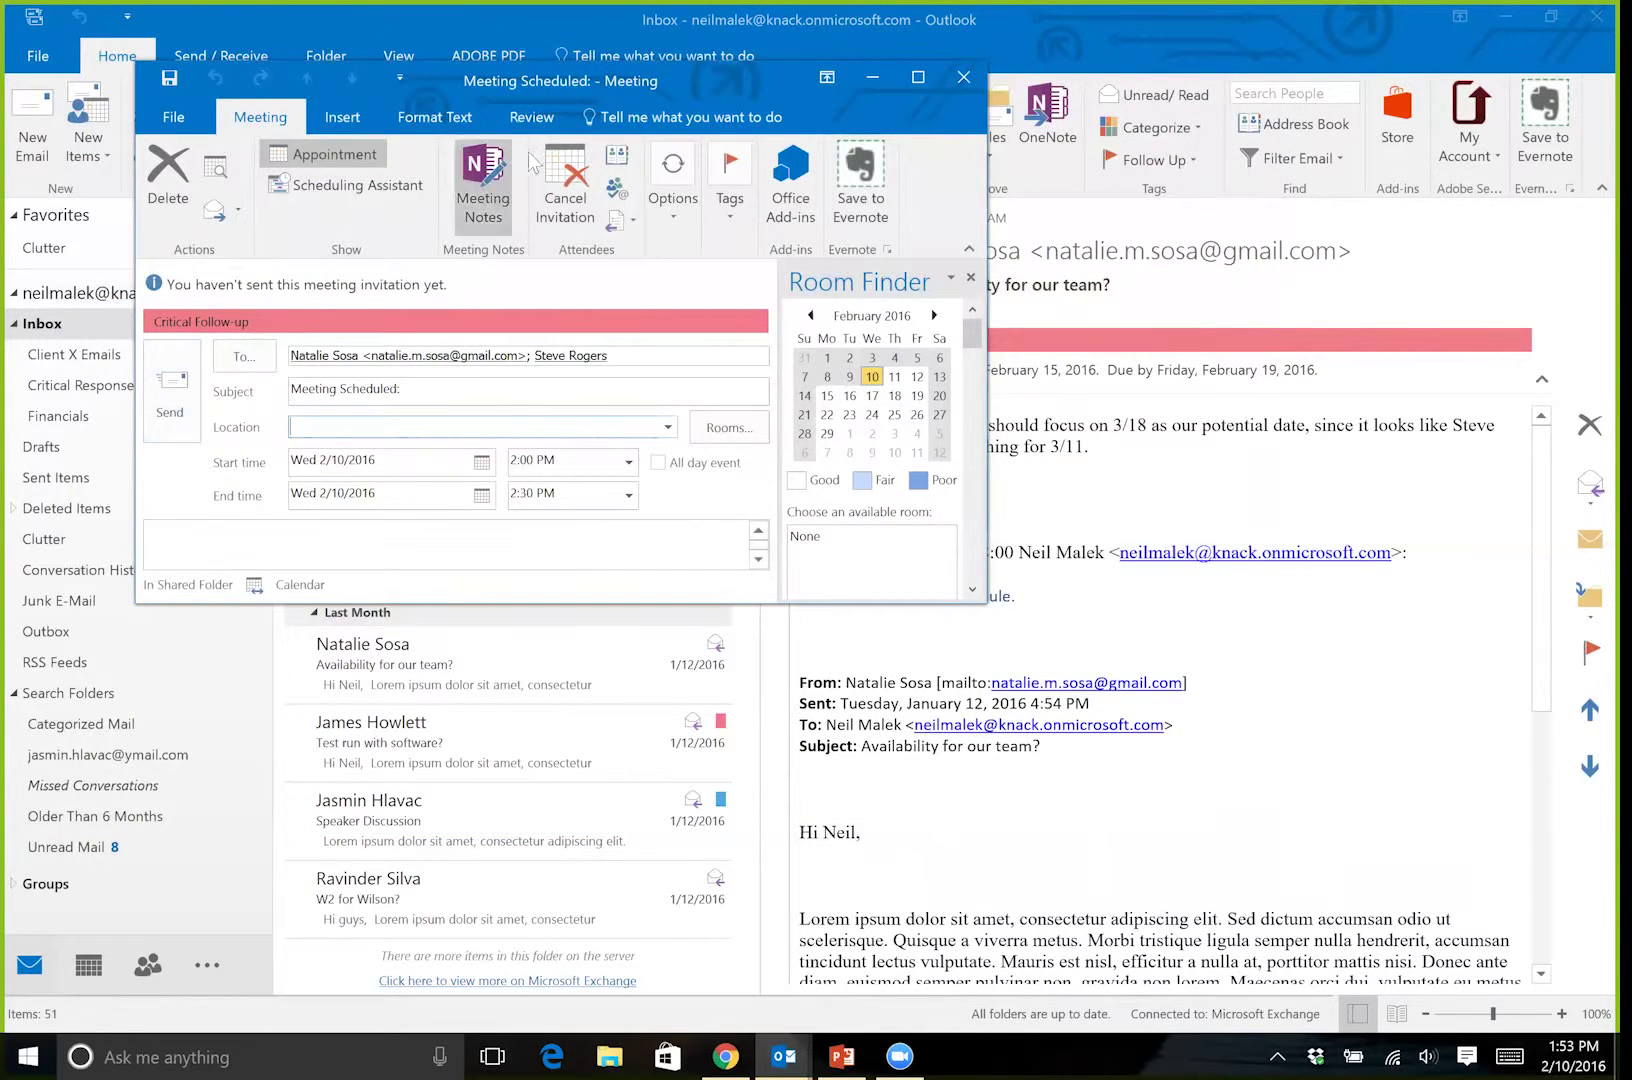
Restore the meeting window and append 'Client Specifications' to the subject
double_click(546, 78)
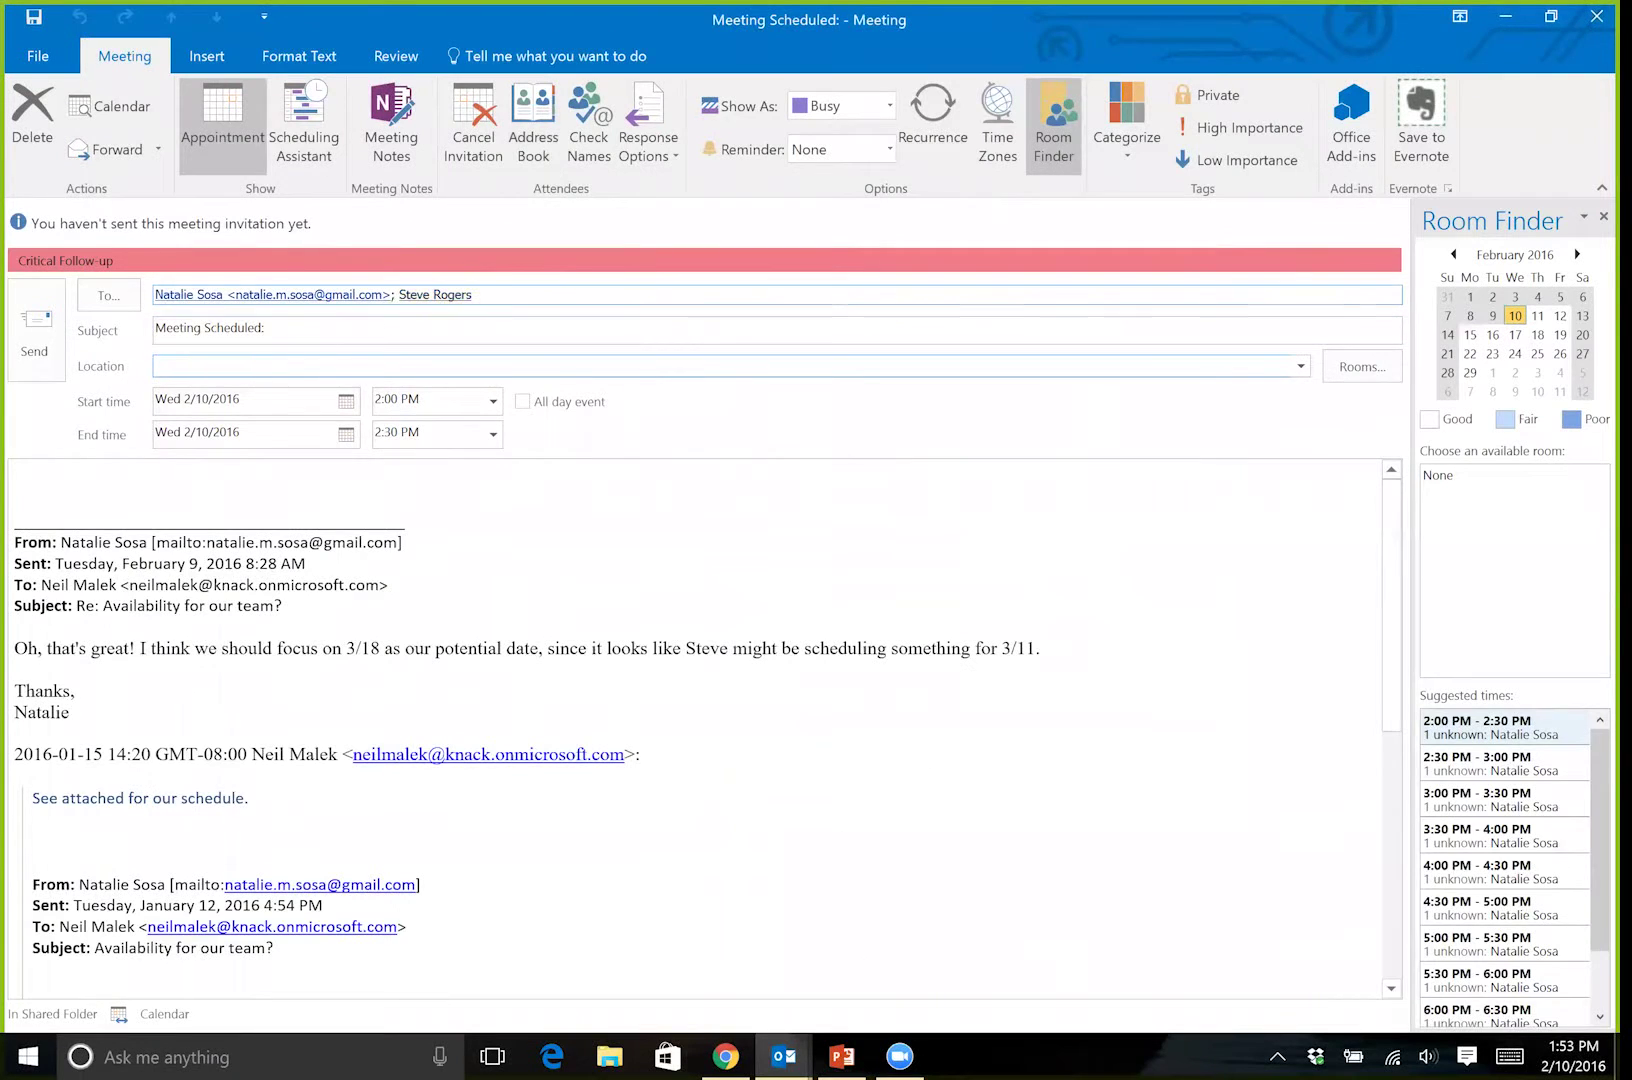
mouse_move(435, 294)
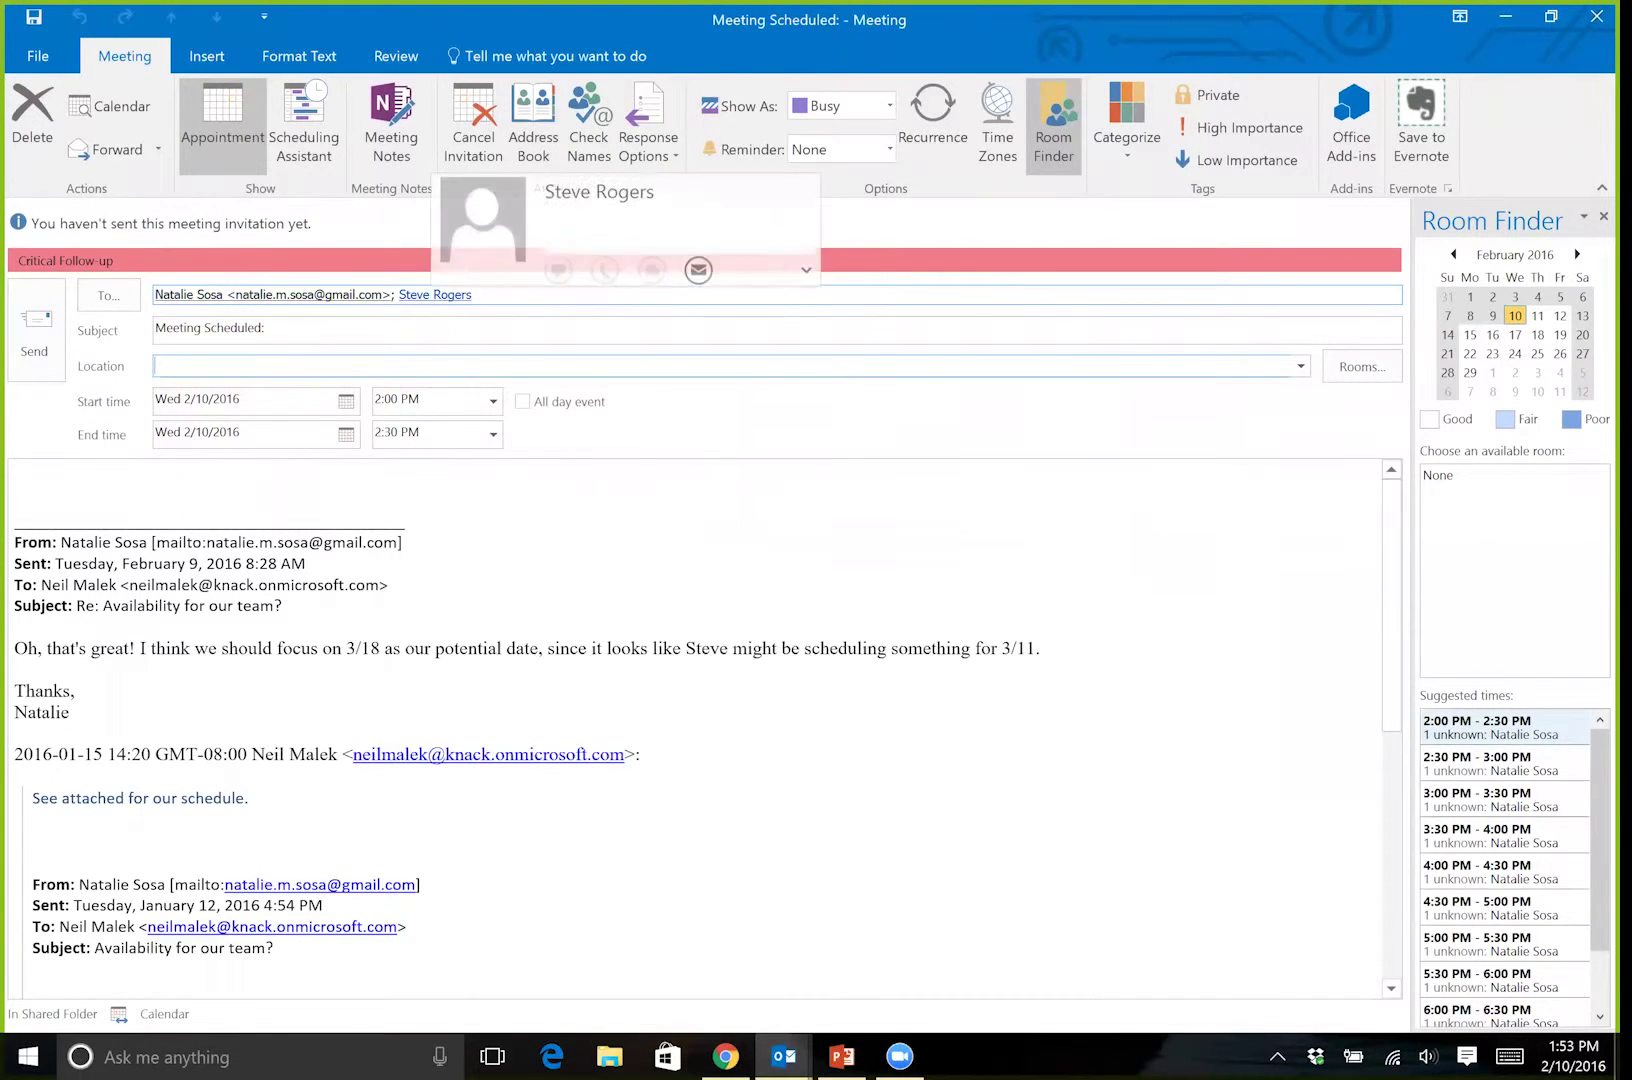
left_click(267, 328)
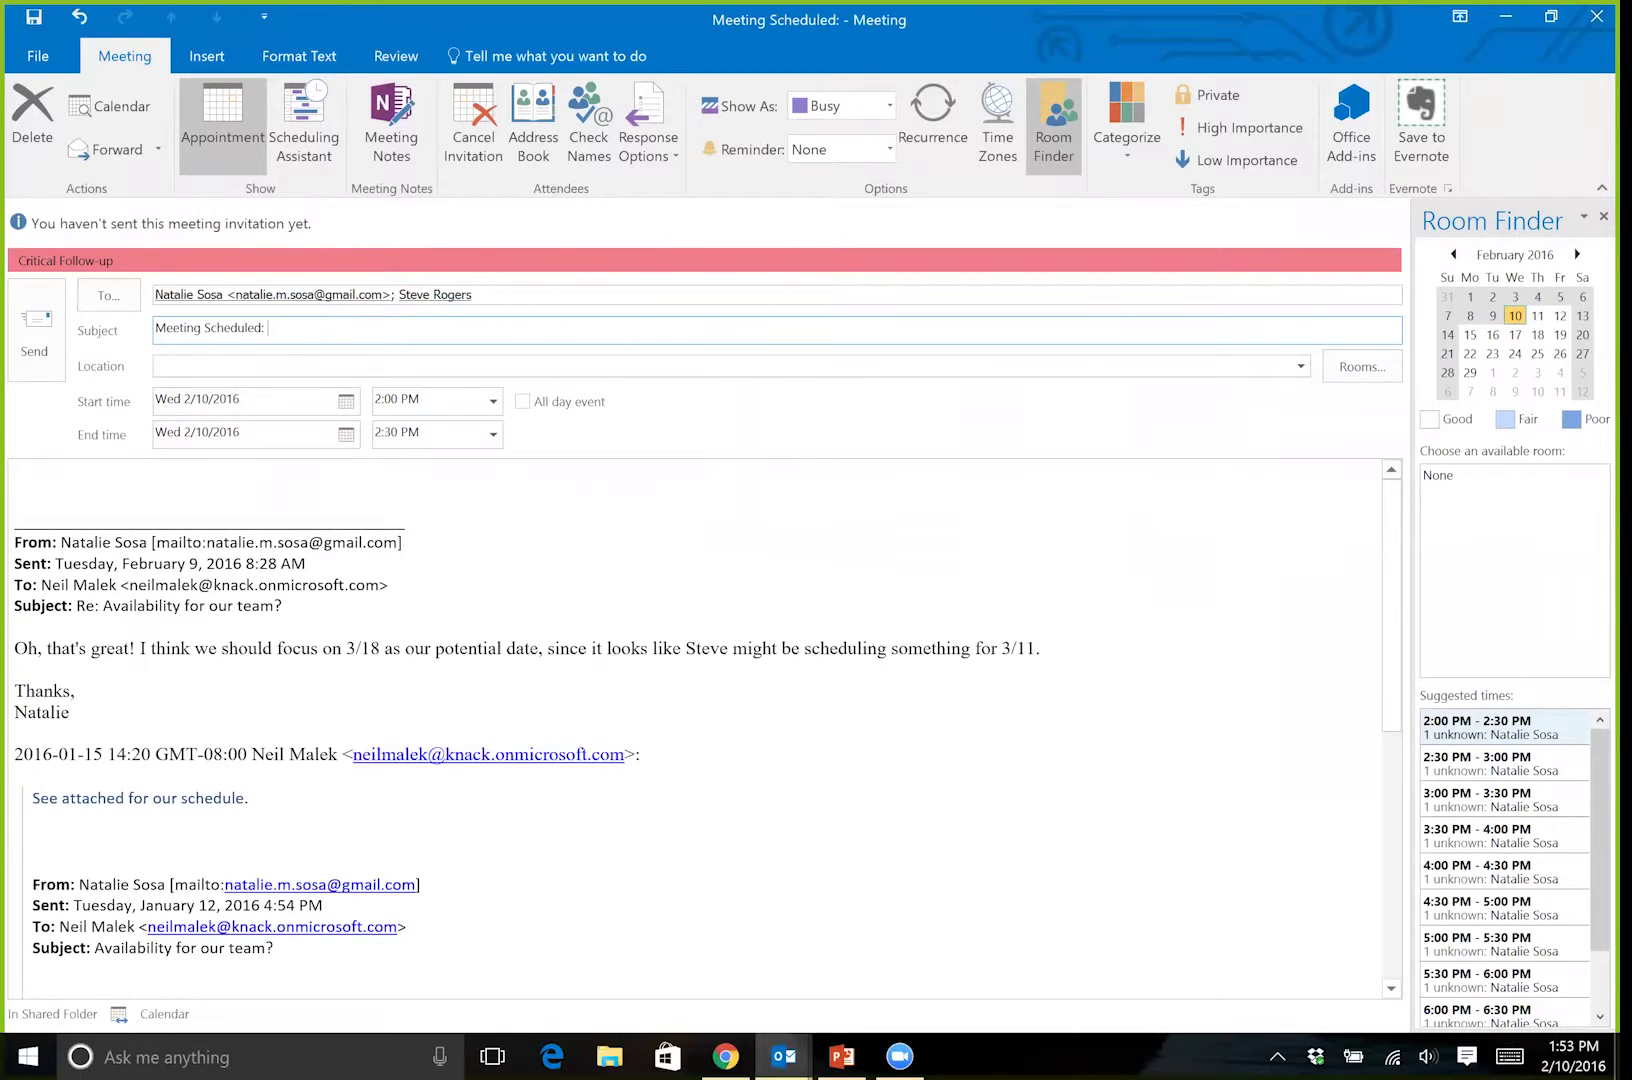
type("Client Specifications")
Book Conference Room B and set the start date to 3/18/2016
left_click(1348, 366)
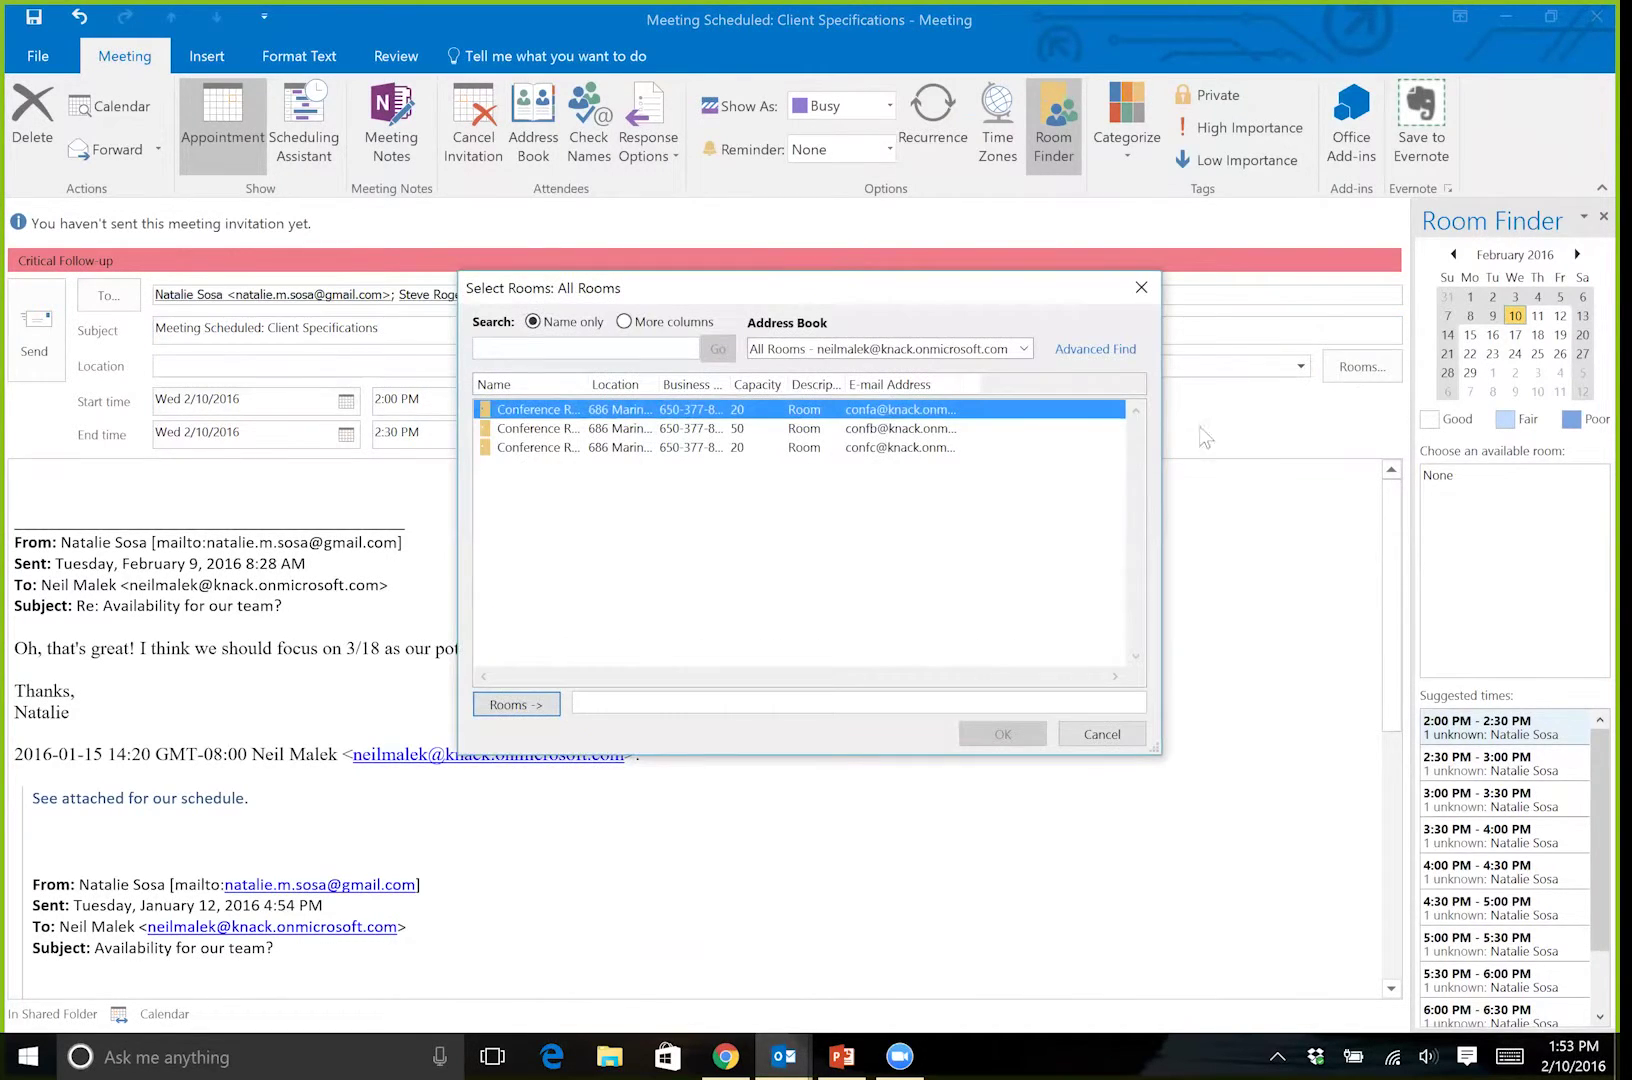
double_click(546, 430)
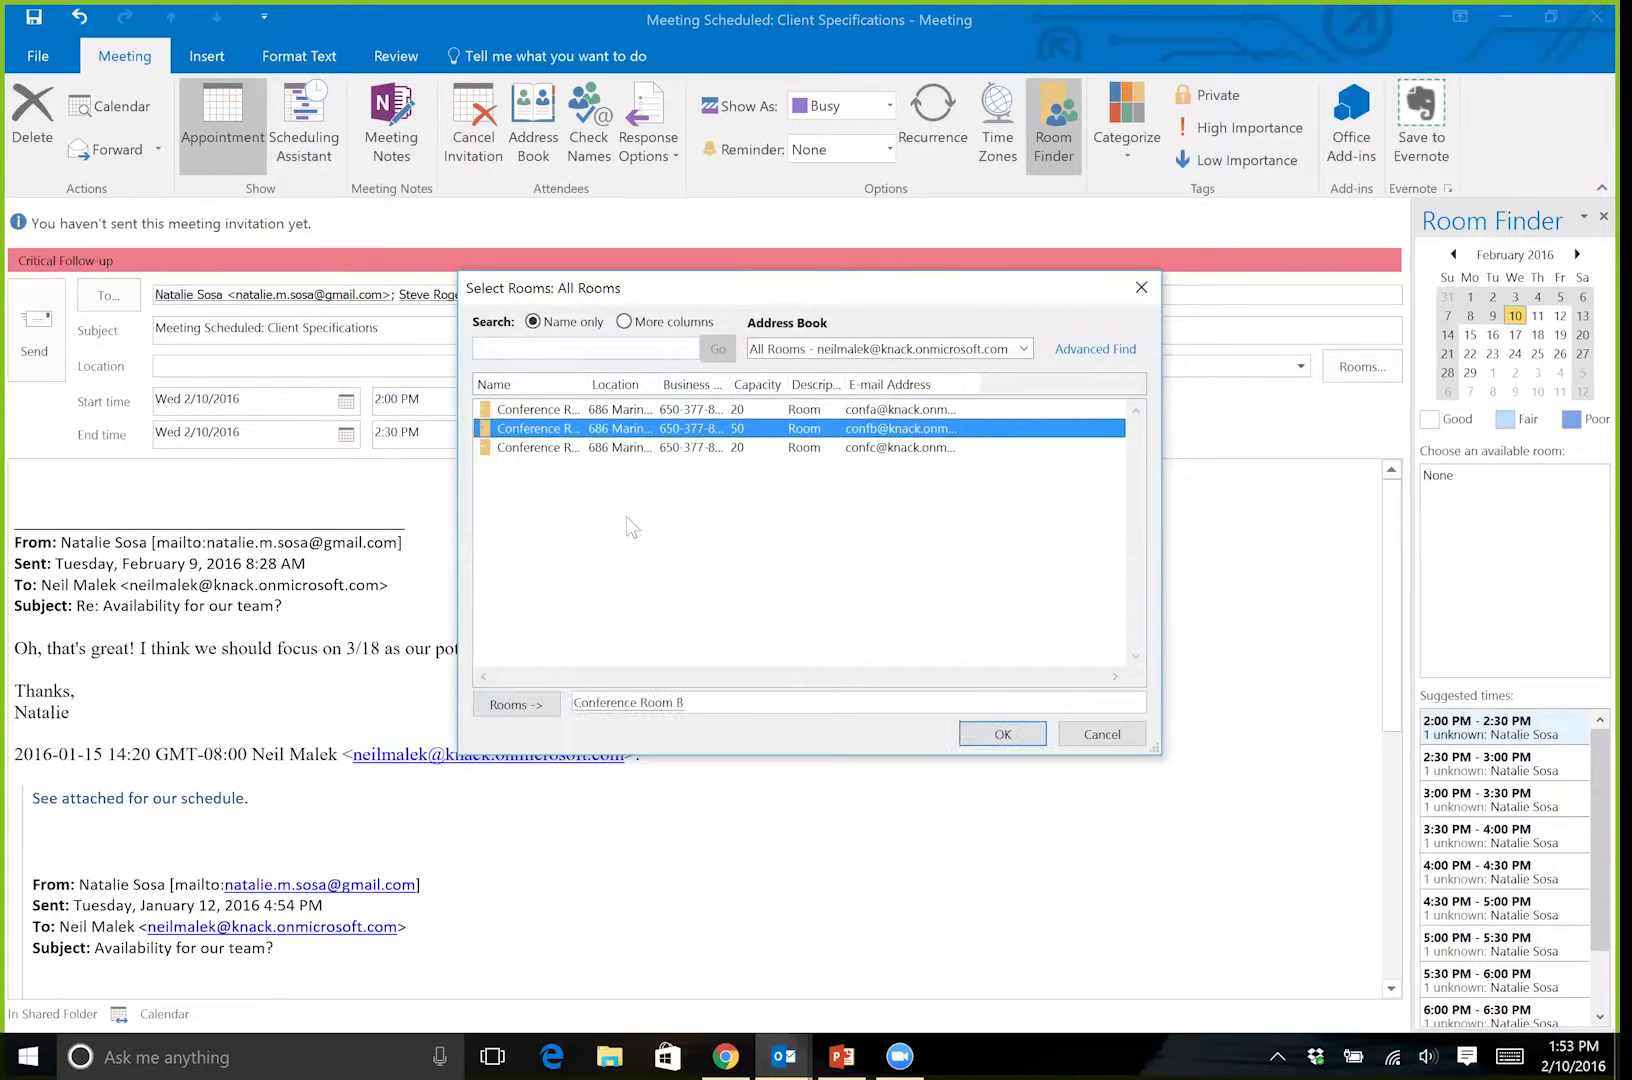
left_click(1002, 734)
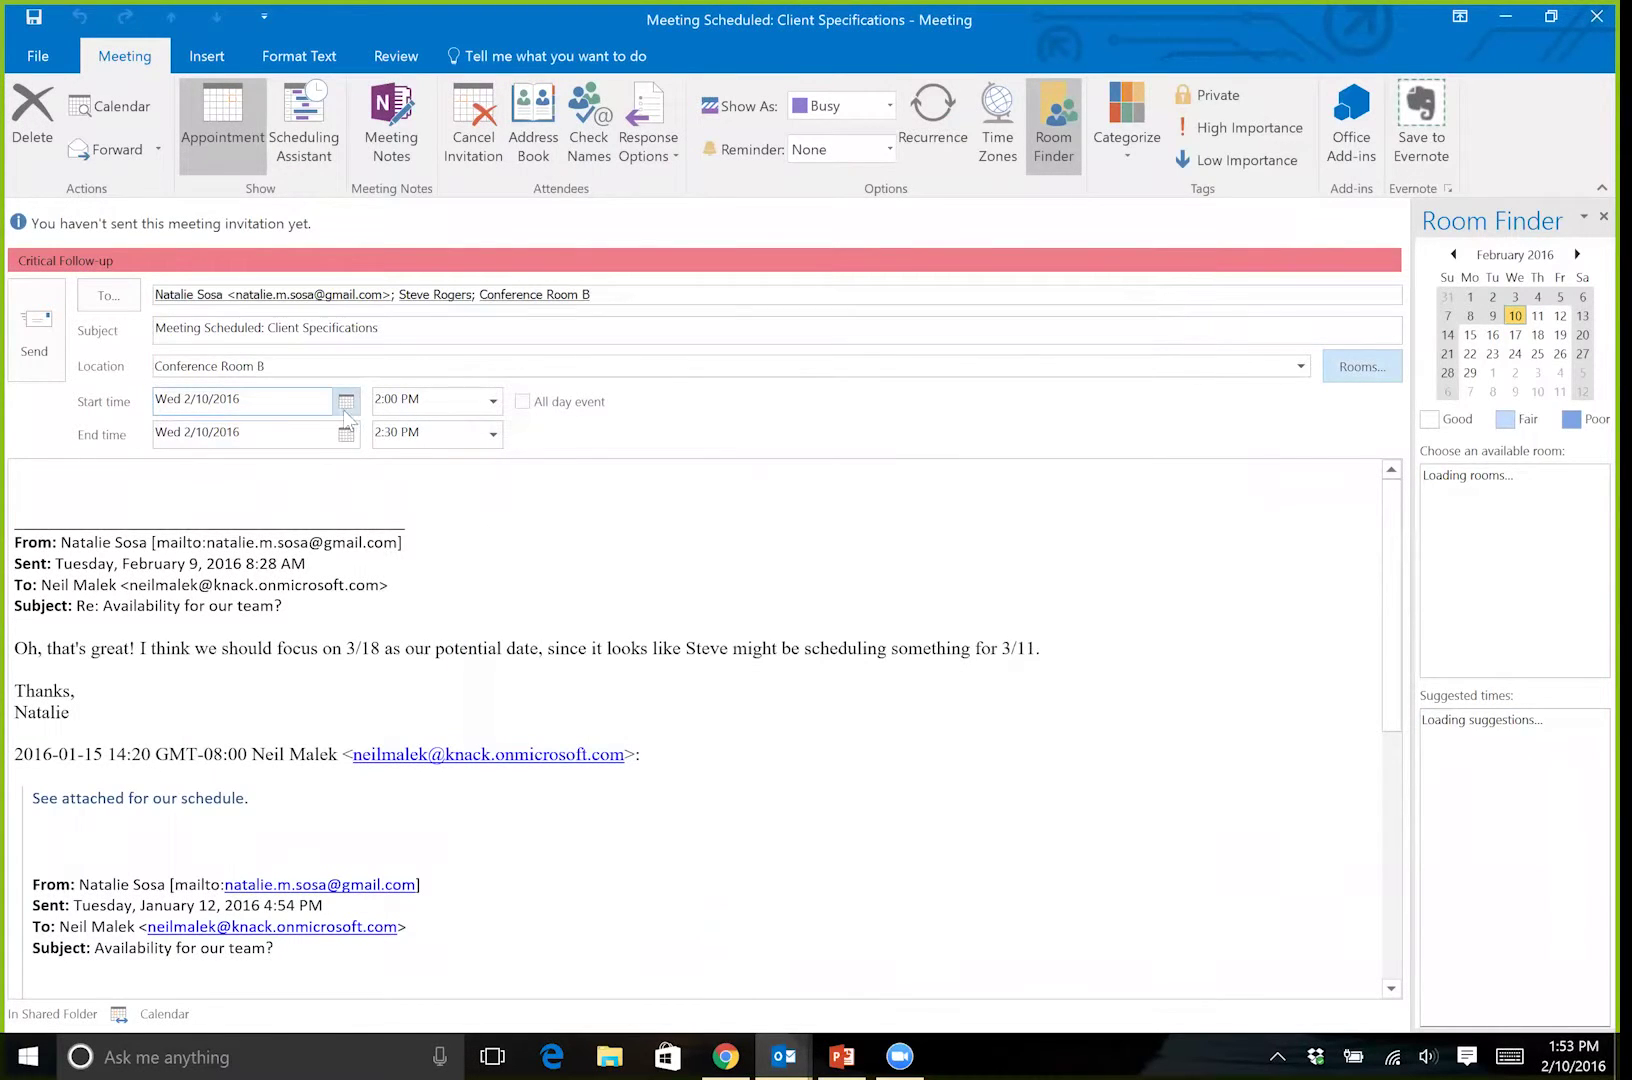
left_click(346, 401)
left_click(349, 429)
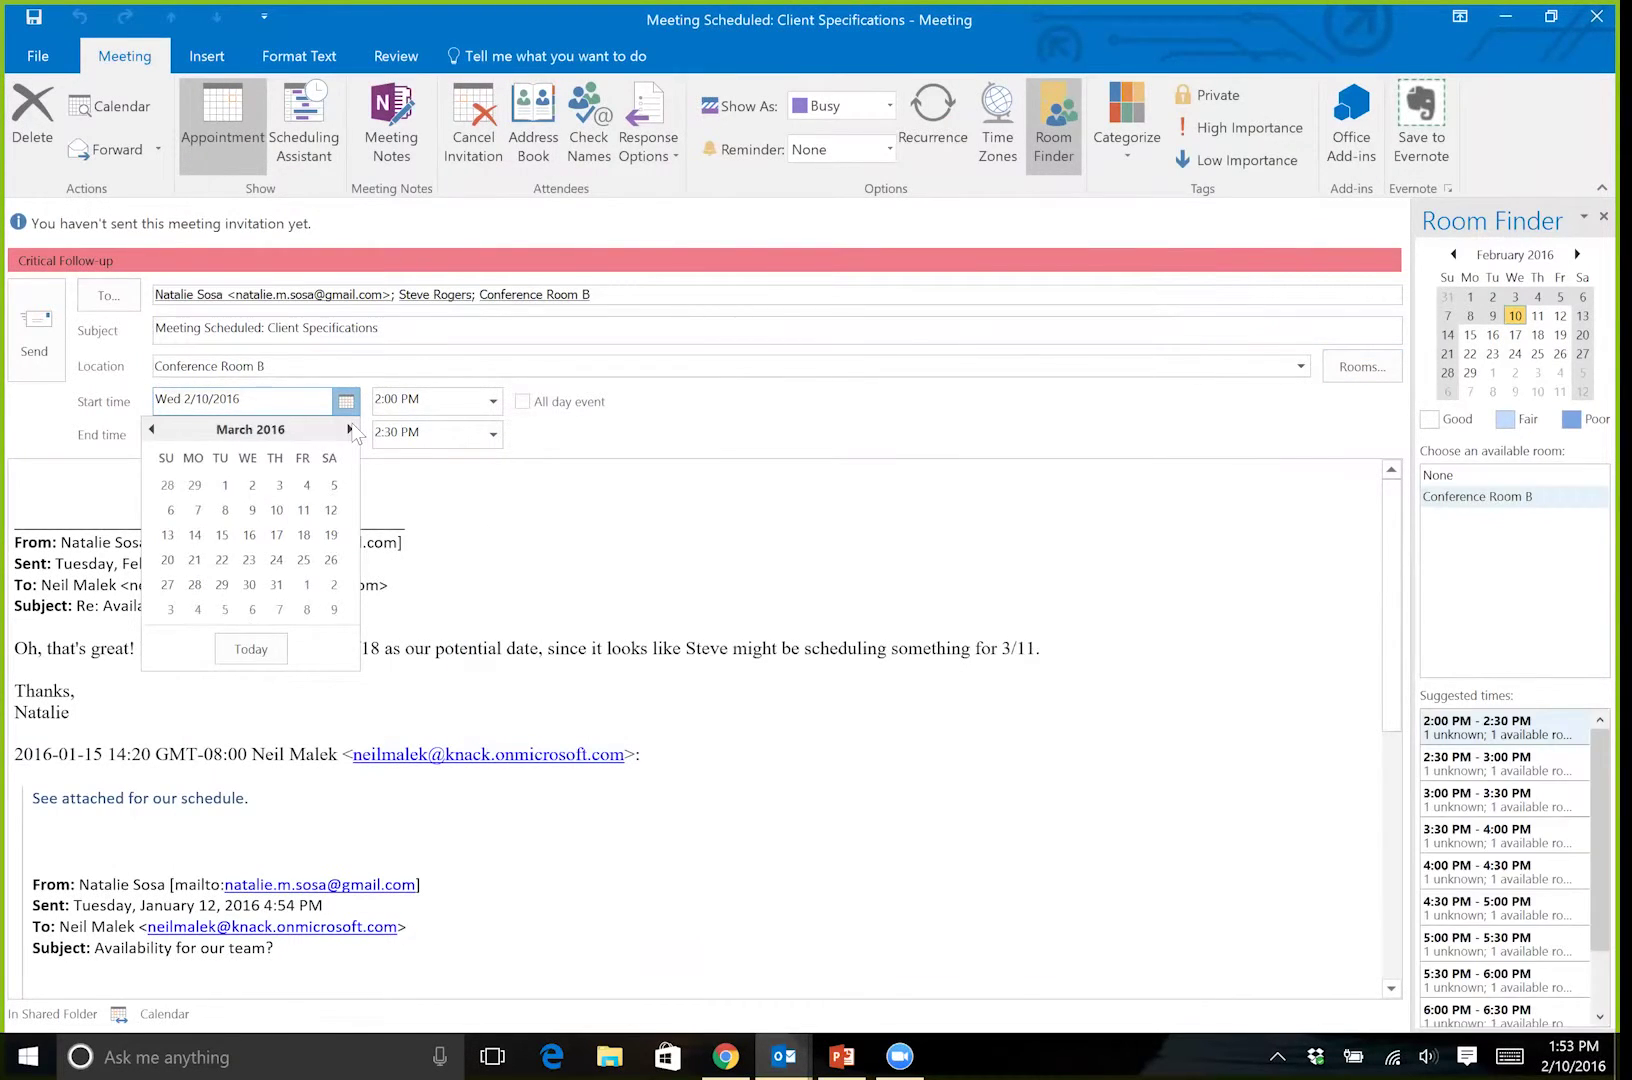
left_click(304, 537)
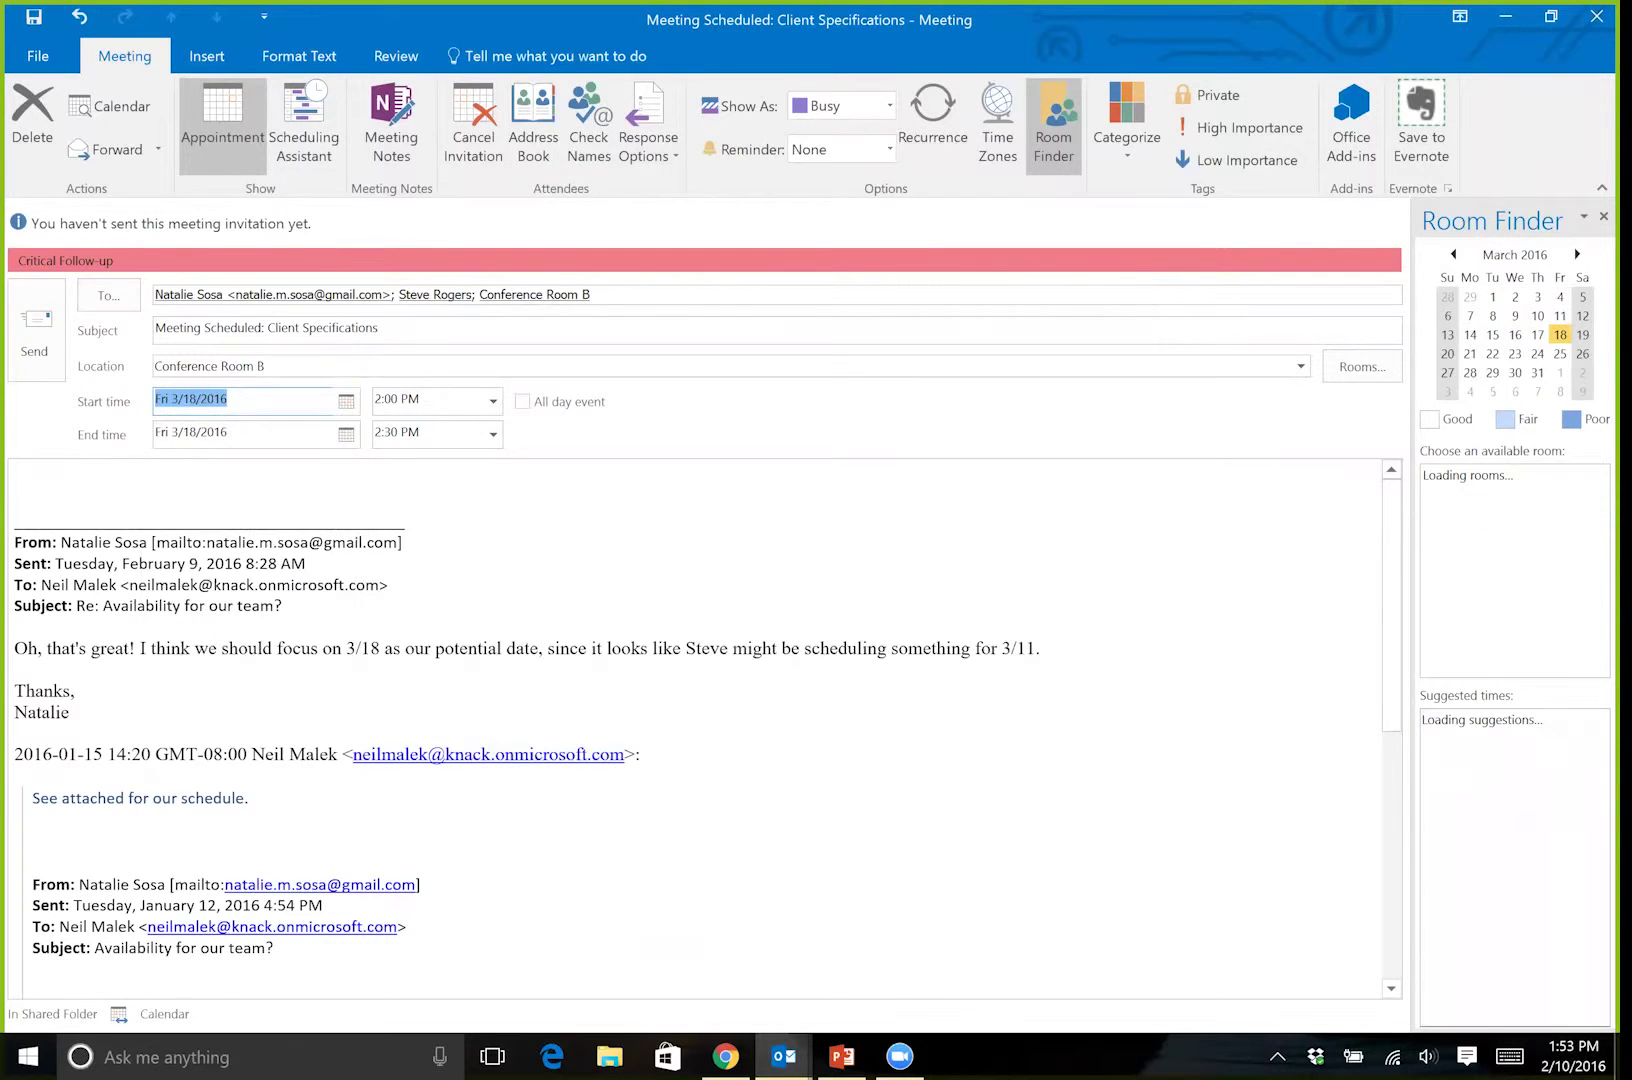
Set the meeting time to 11:00 AM–12:00 PM and send the invitation
left_click(492, 401)
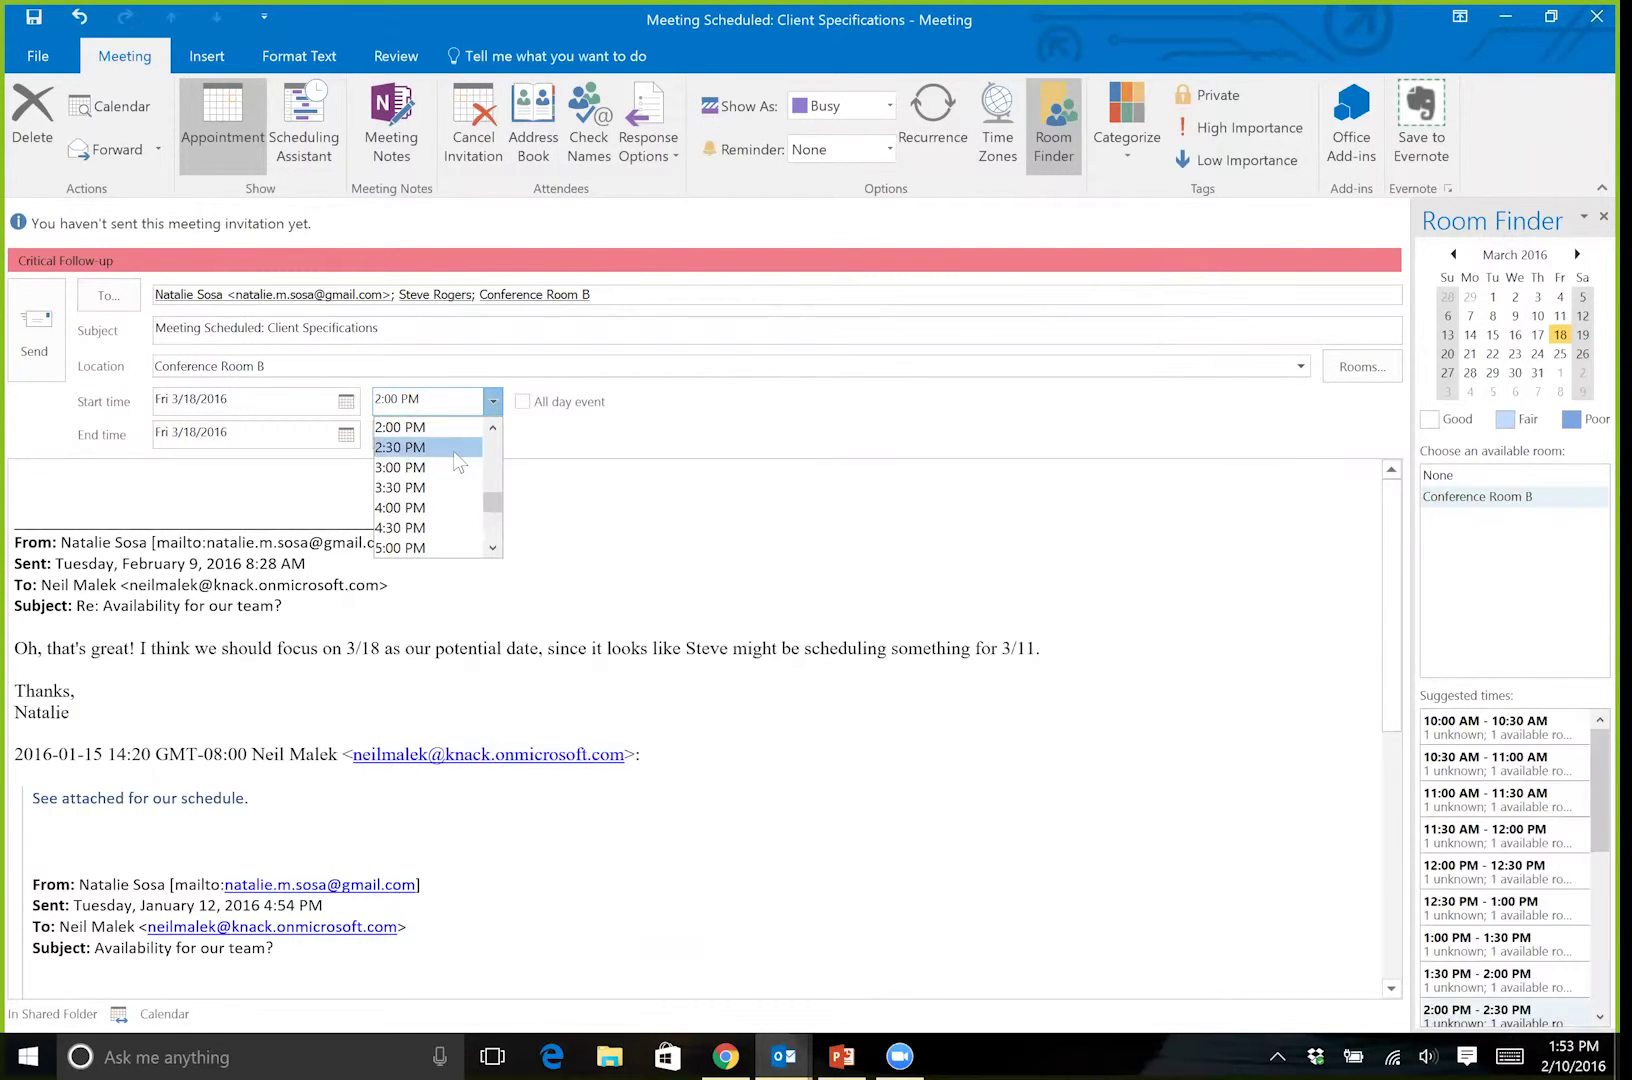
left_click(486, 448)
left_click(492, 410)
scroll(495, 431, "up", 3)
left_click(425, 447)
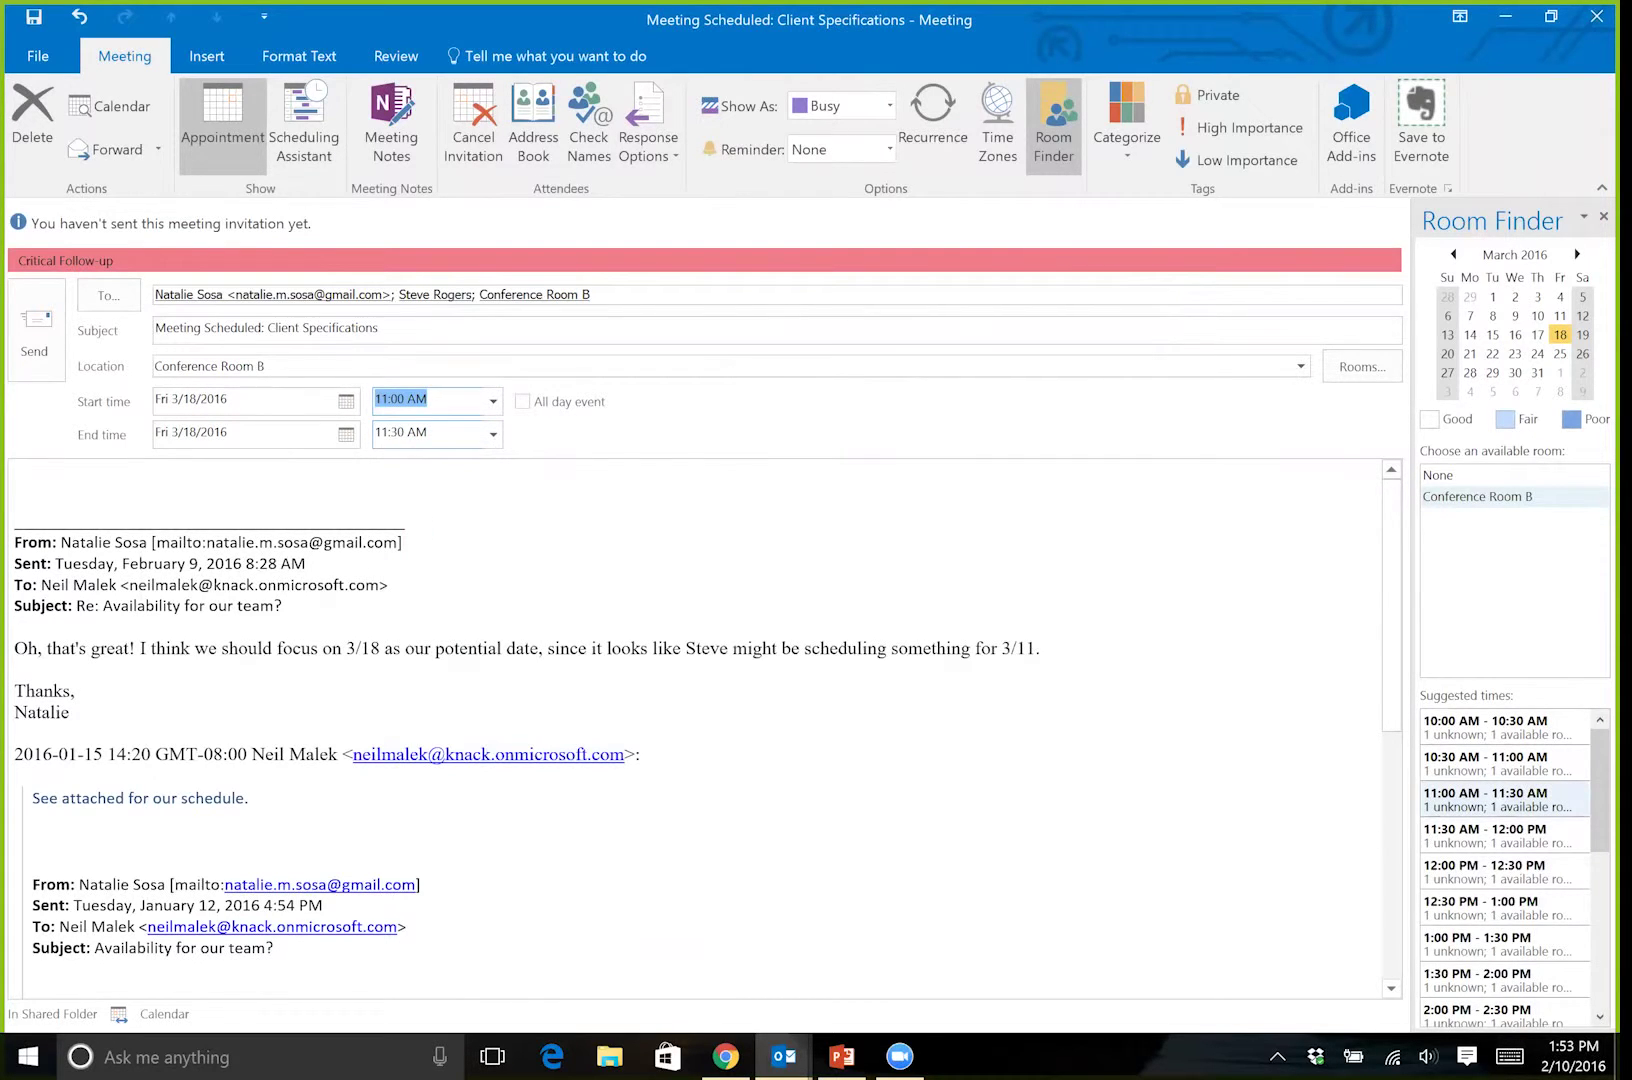
left_click(492, 434)
left_click(460, 505)
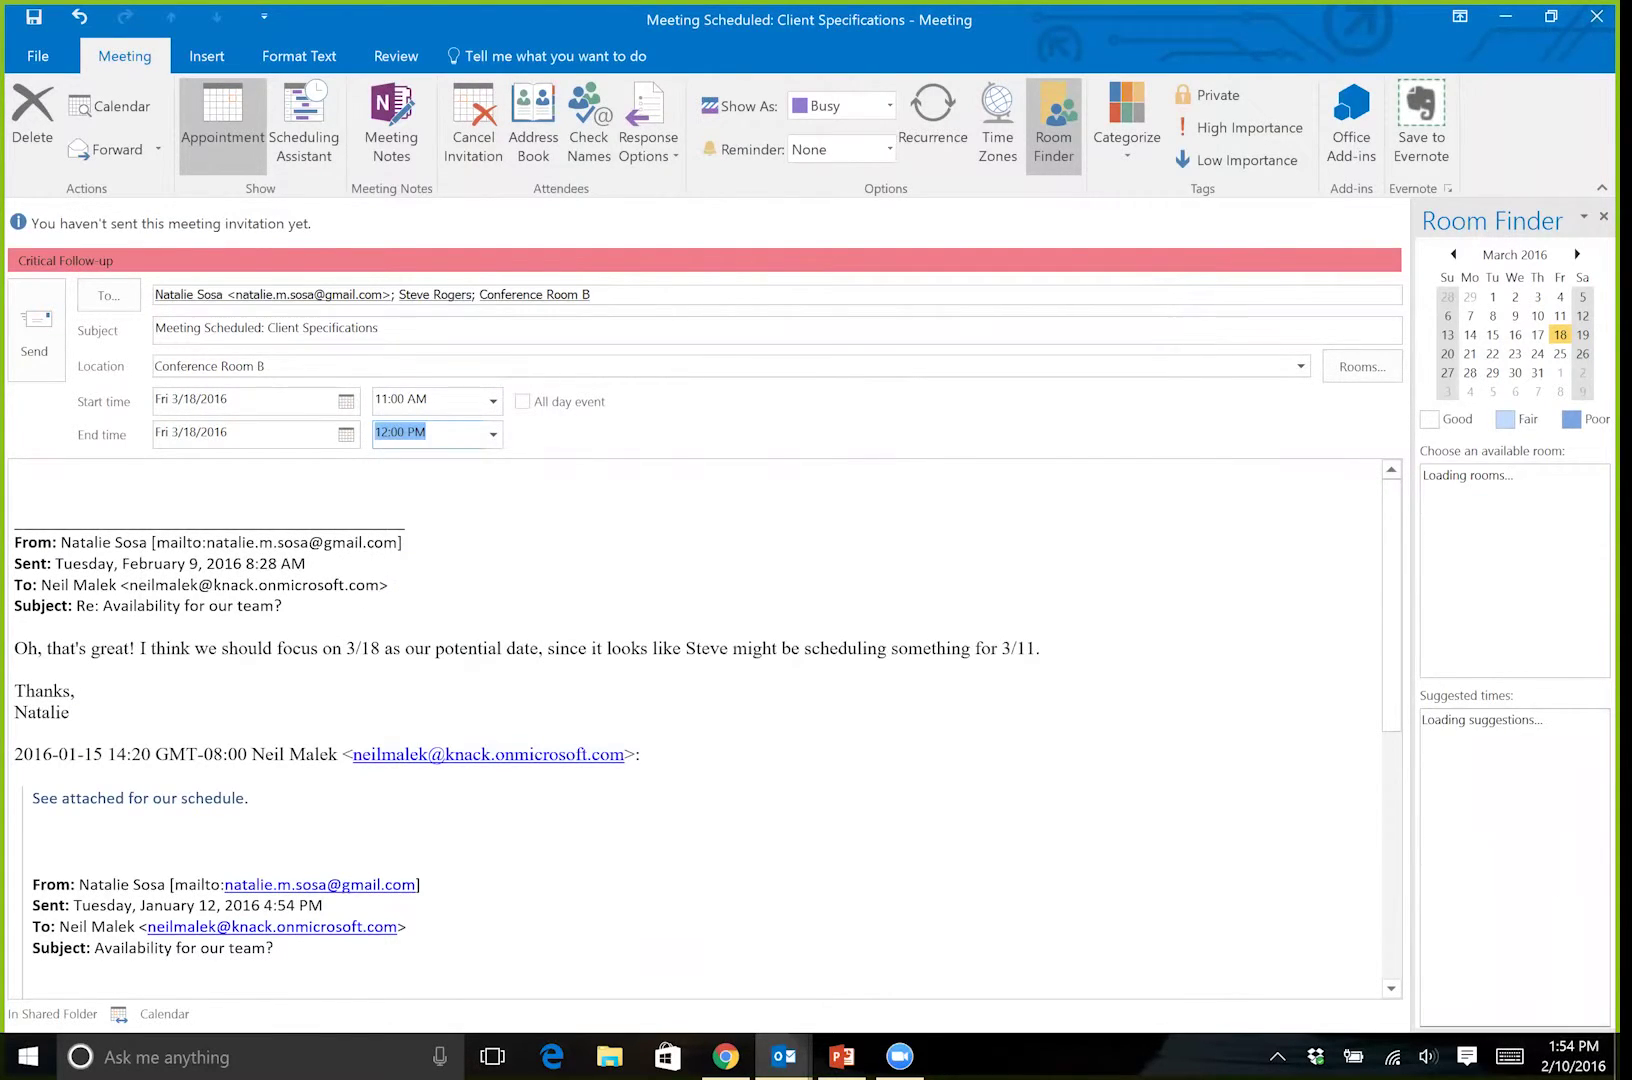
left_click(40, 330)
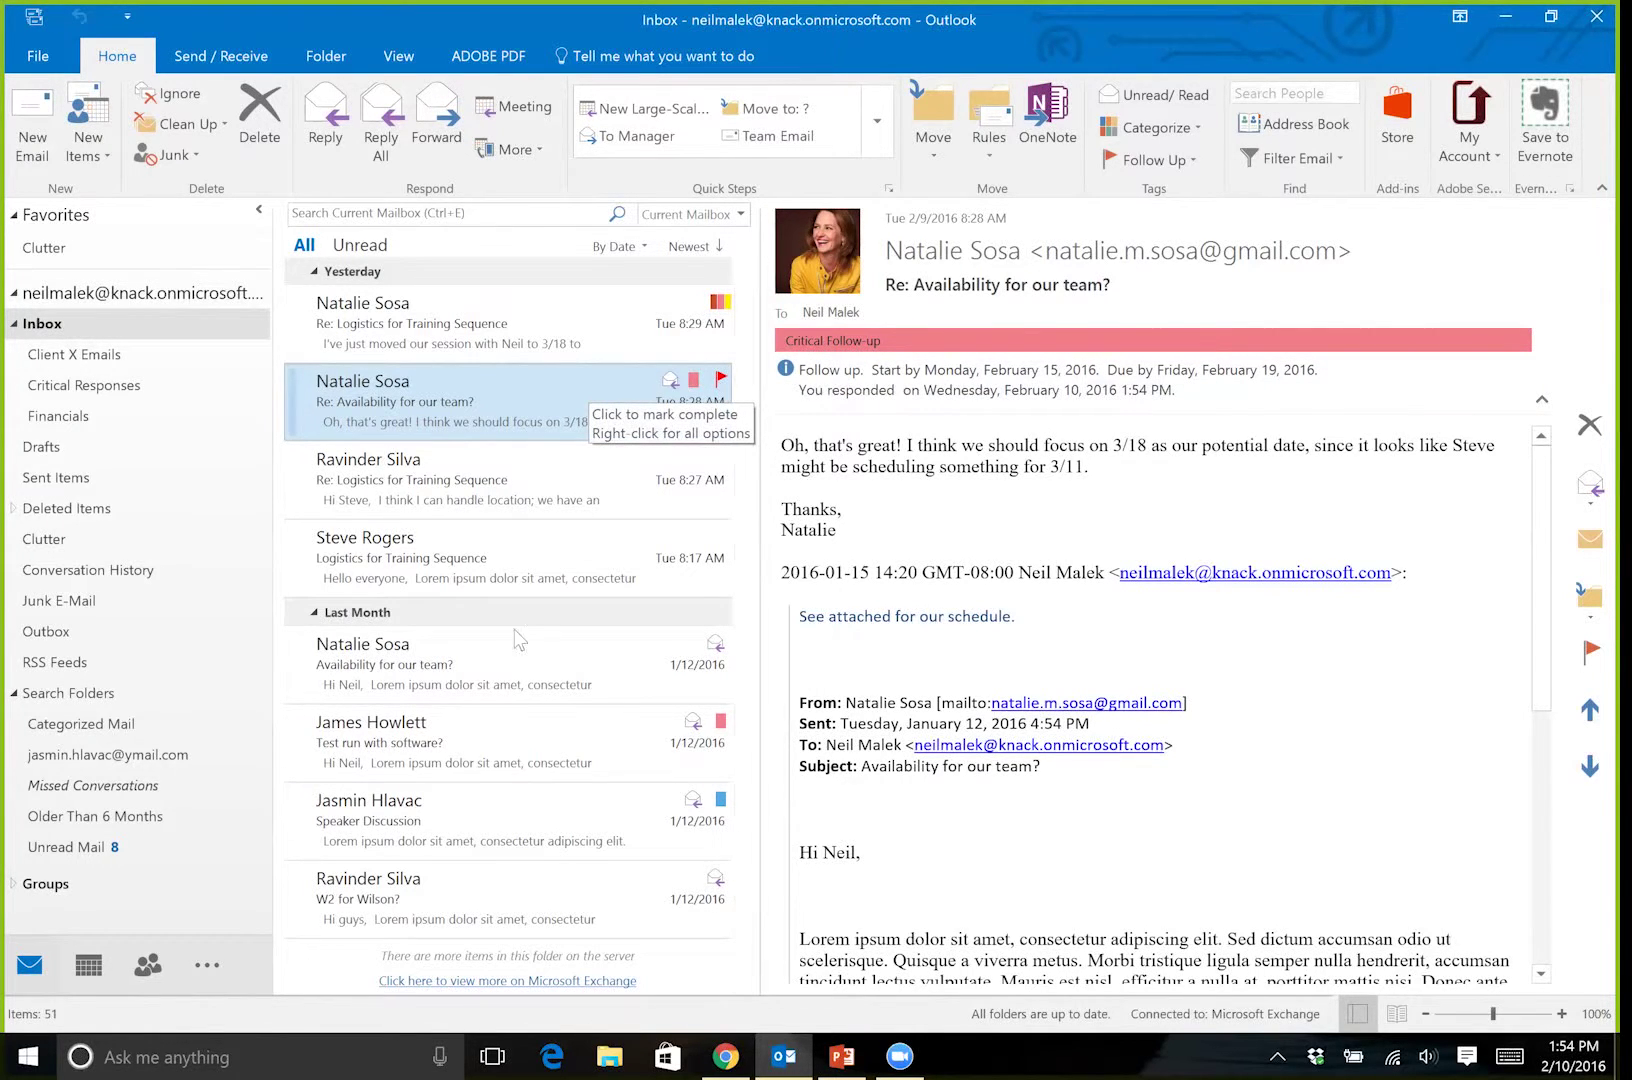
Switch to the Calendar view
left_click(84, 971)
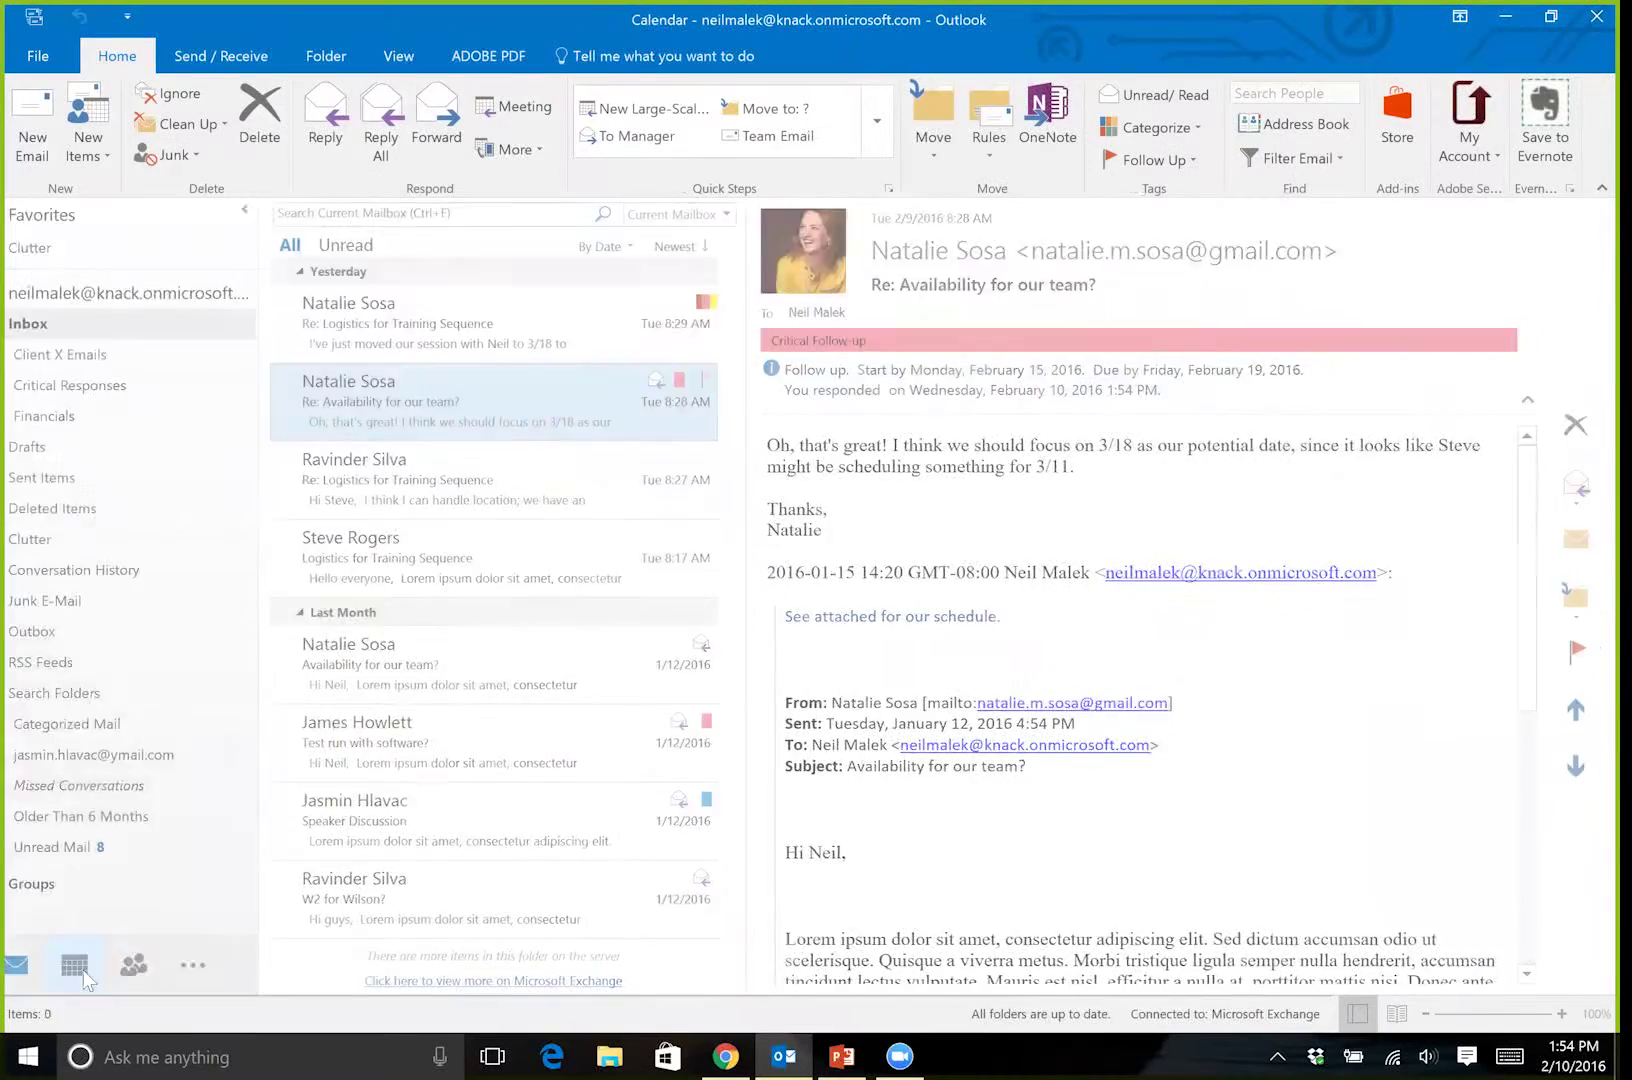
Advance the calendar to March 2016 to check the 3/18 meeting, then show the To-Do List
left_click(328, 221)
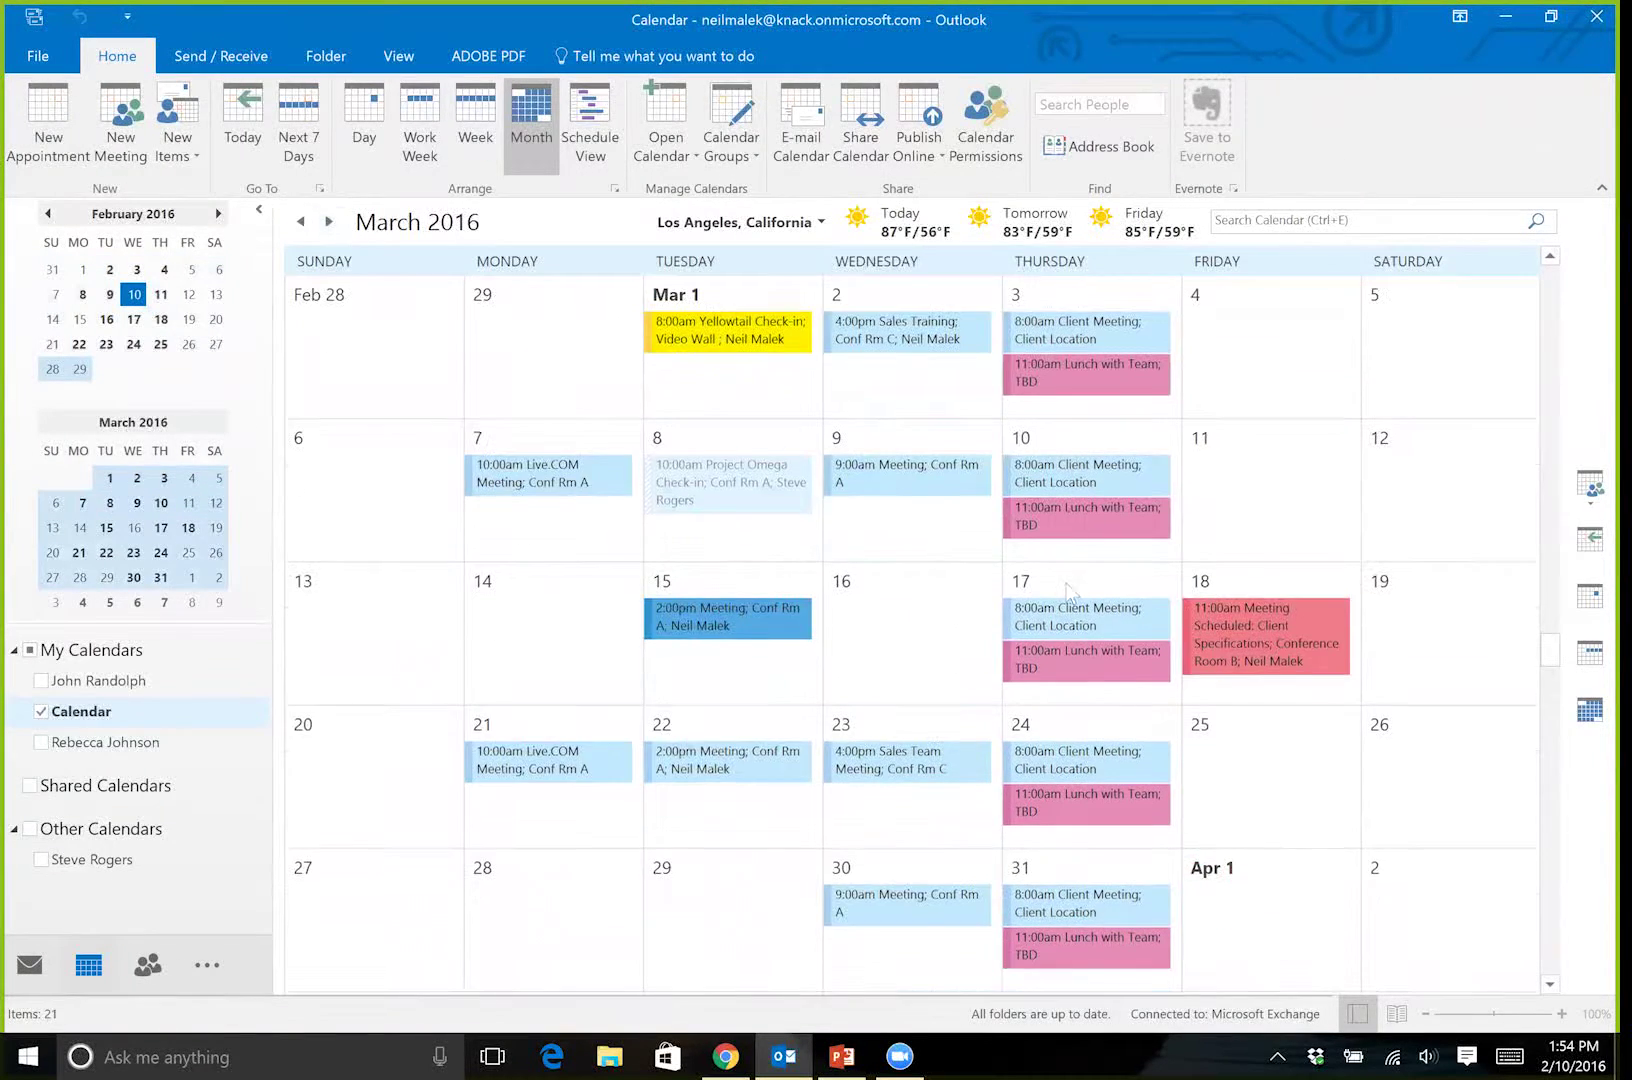
mouse_move(1293, 623)
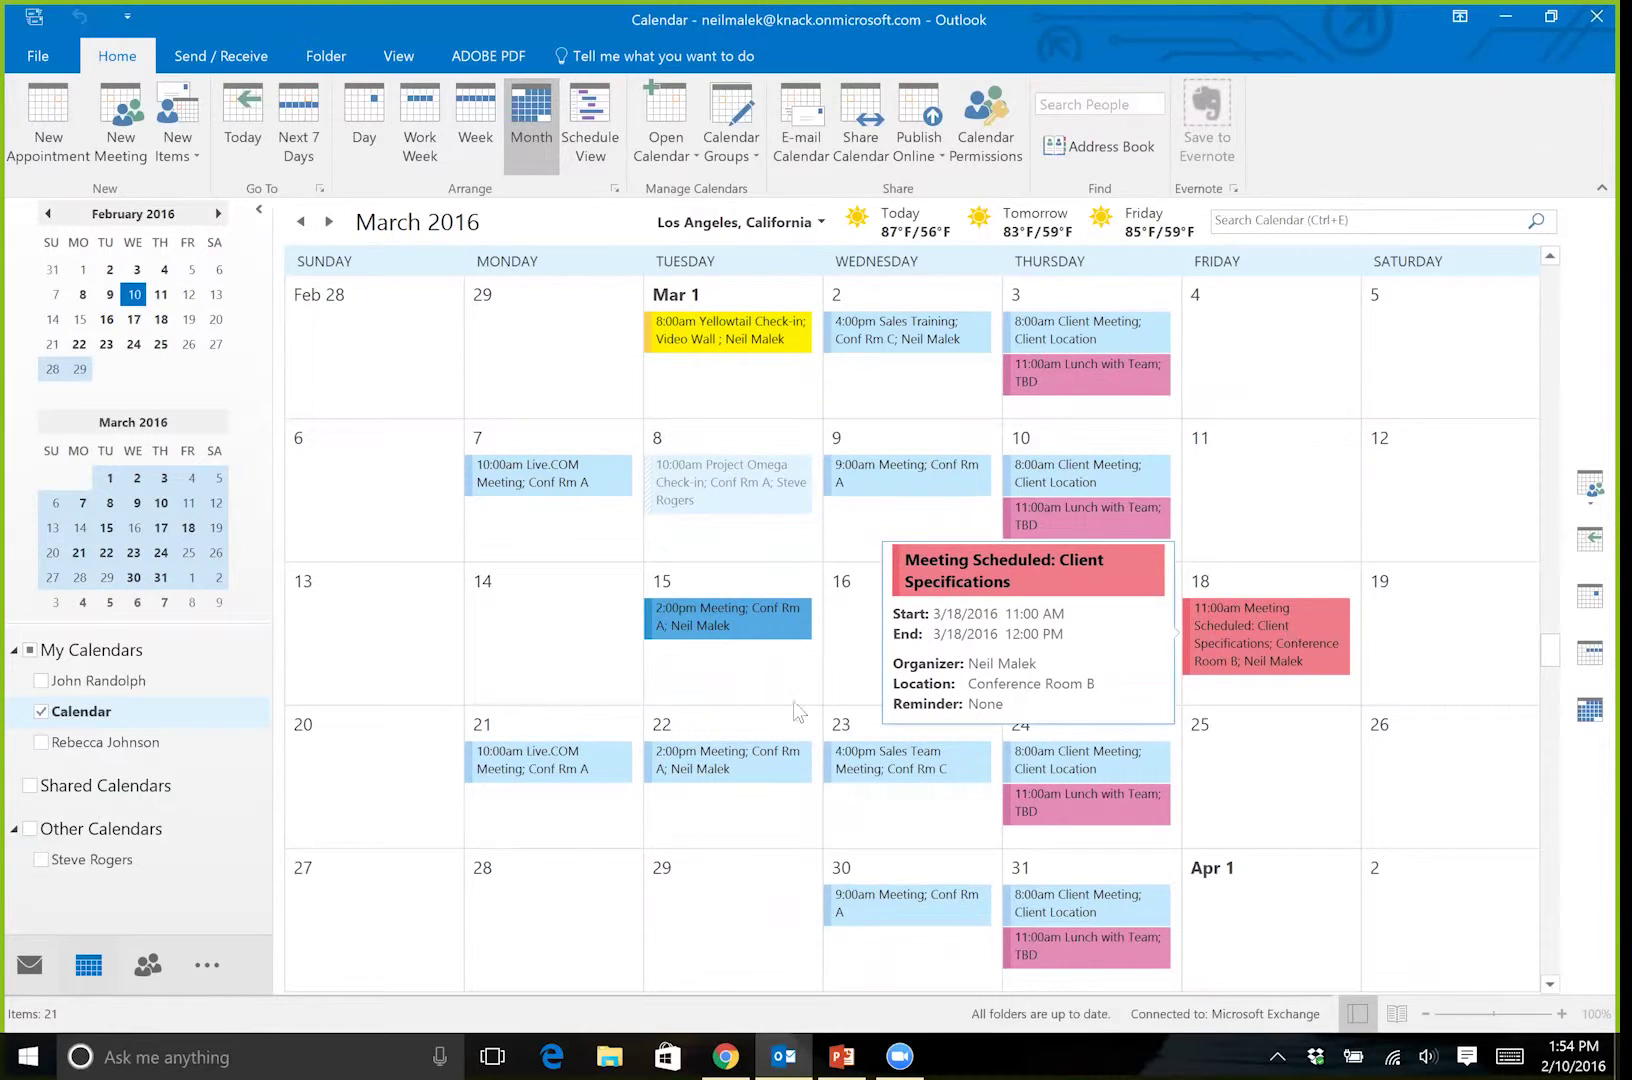
left_click(208, 966)
left_click(268, 870)
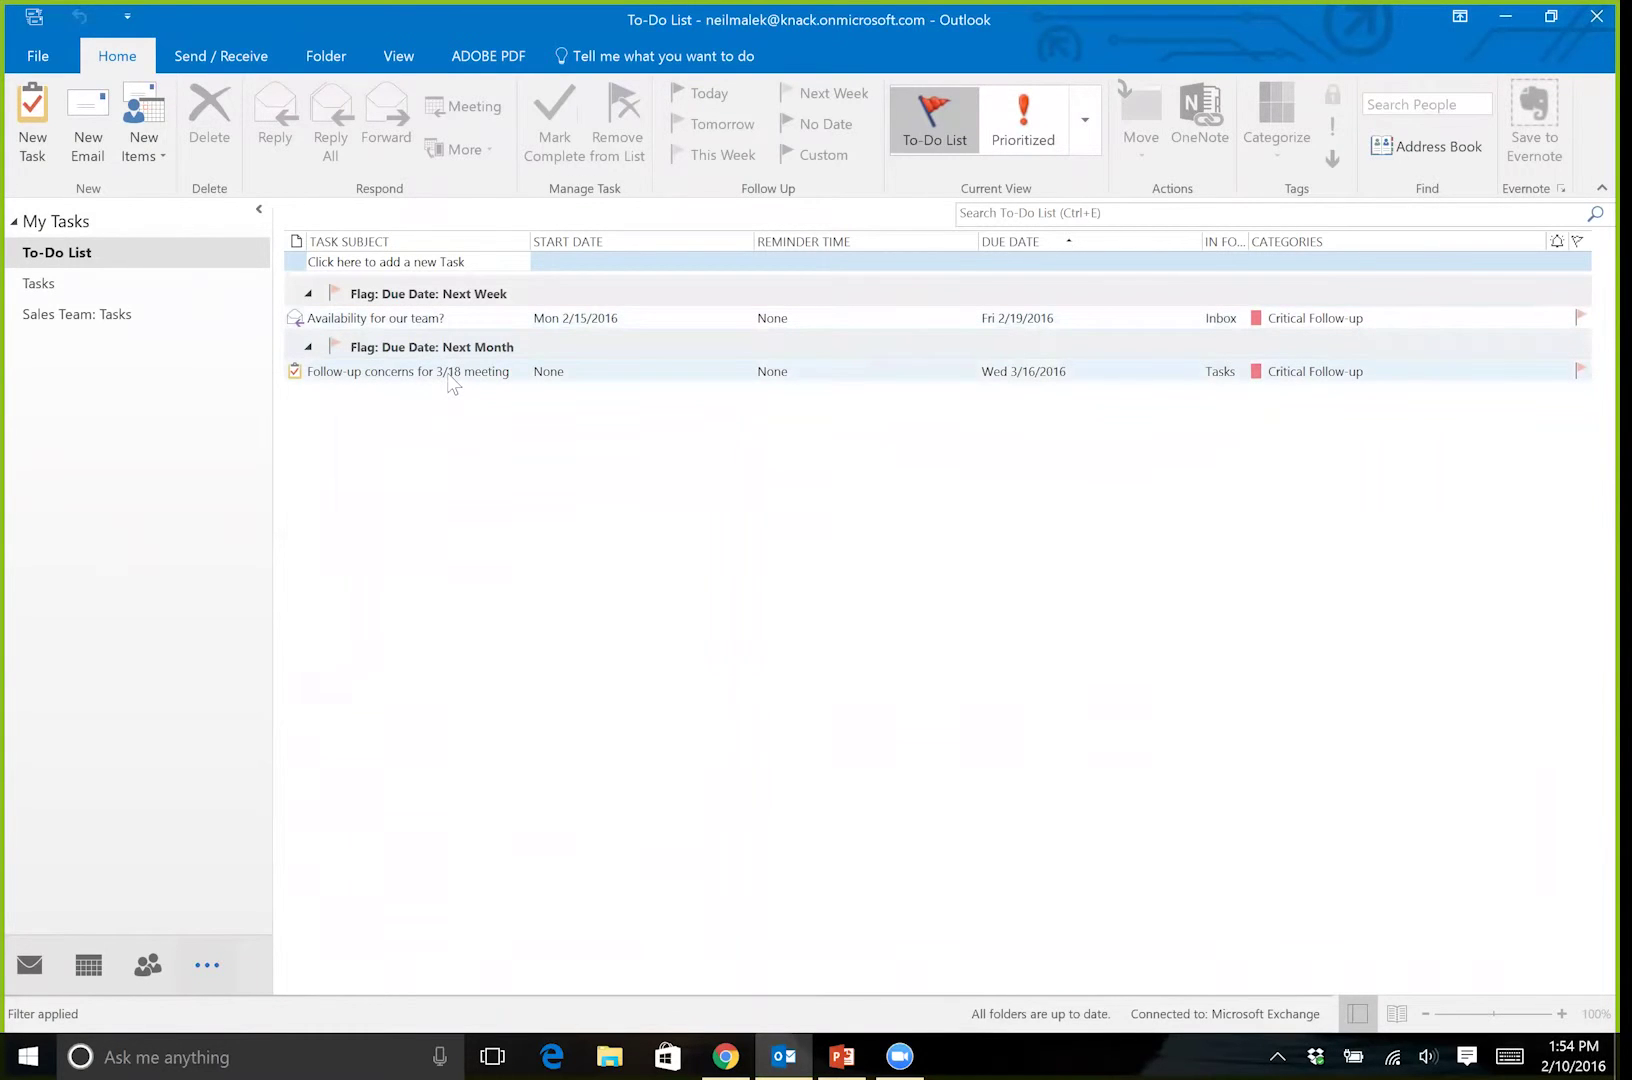
Review the 'Follow-up concerns for 3/18 meeting' task, close it, and return to the Inbox
double_click(447, 375)
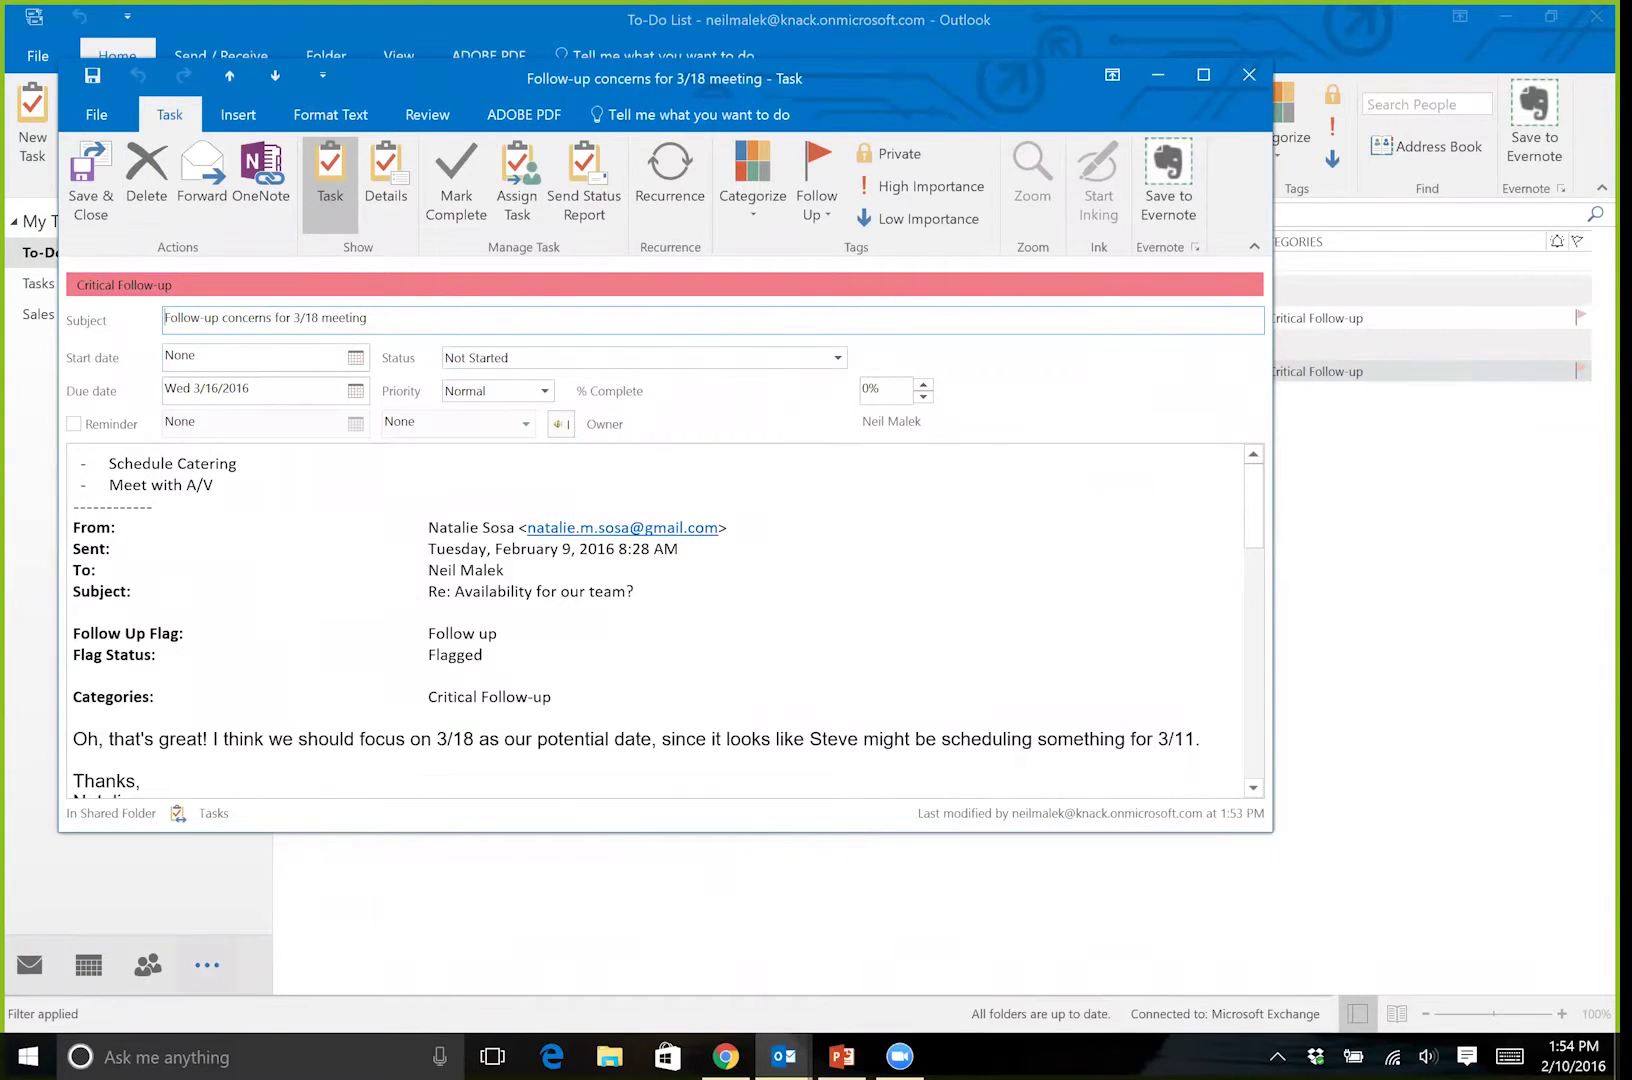
left_click(1247, 88)
left_click(33, 965)
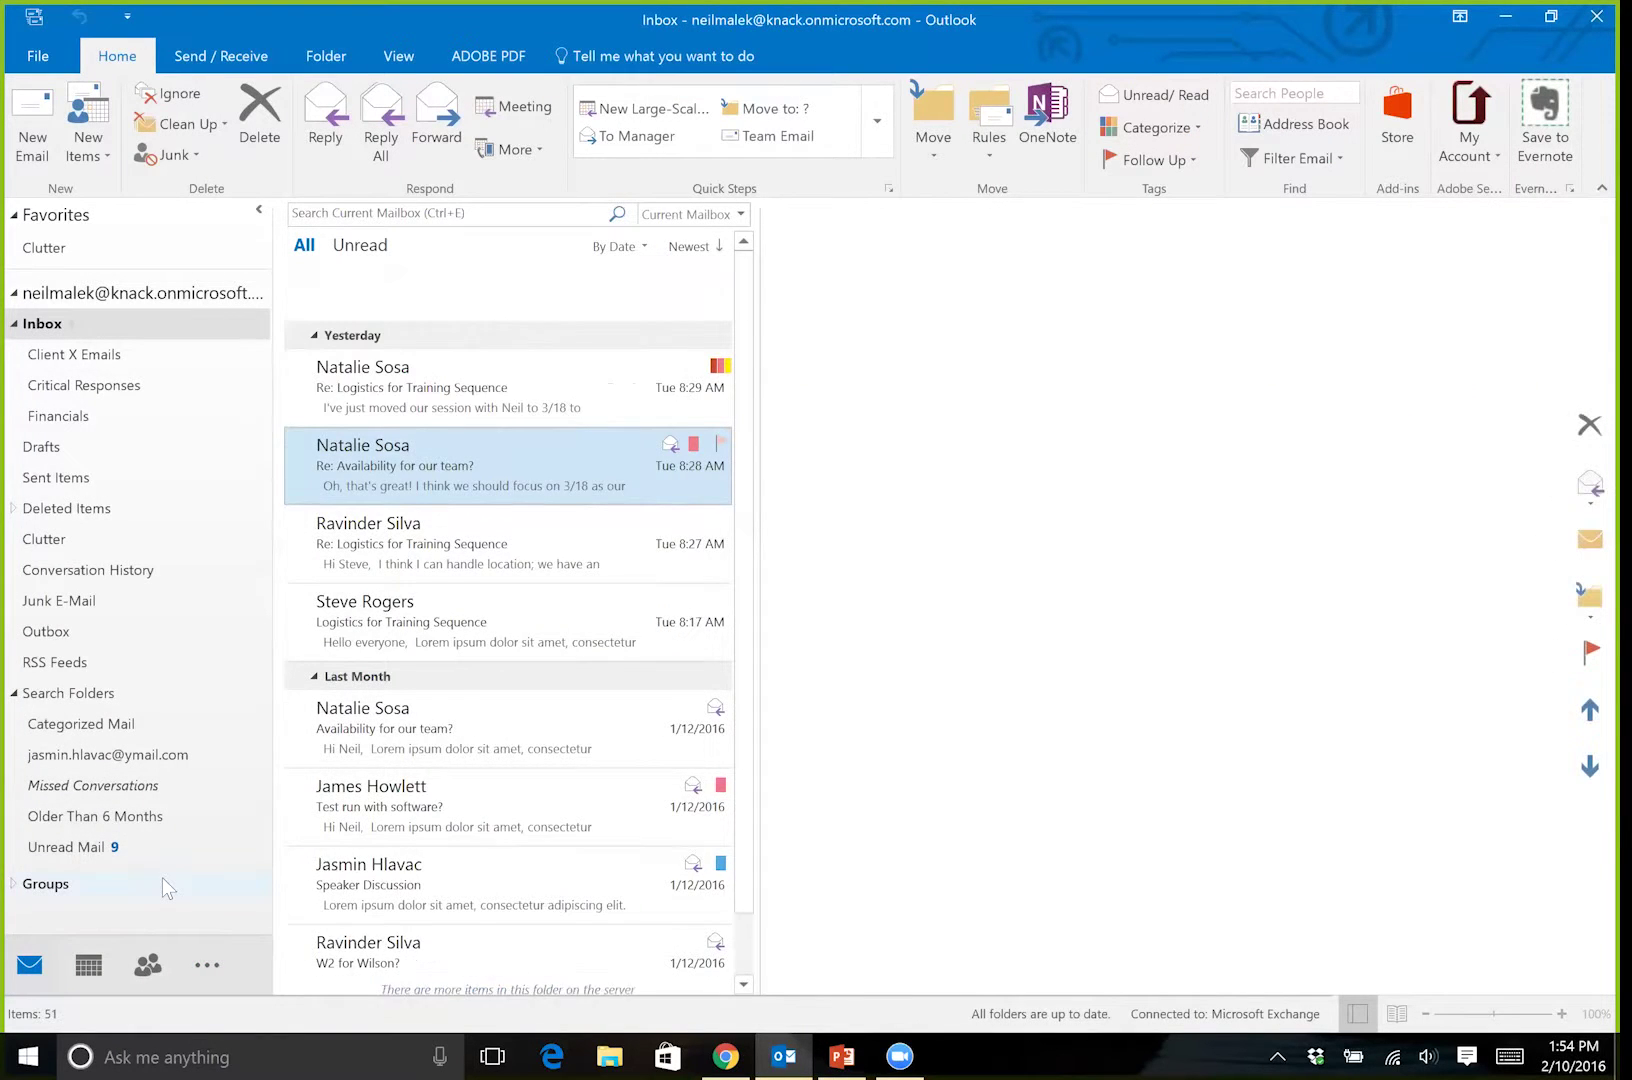
Delete the received 'Meeting Scheduled: Client Specifications' message
left_click(478, 326)
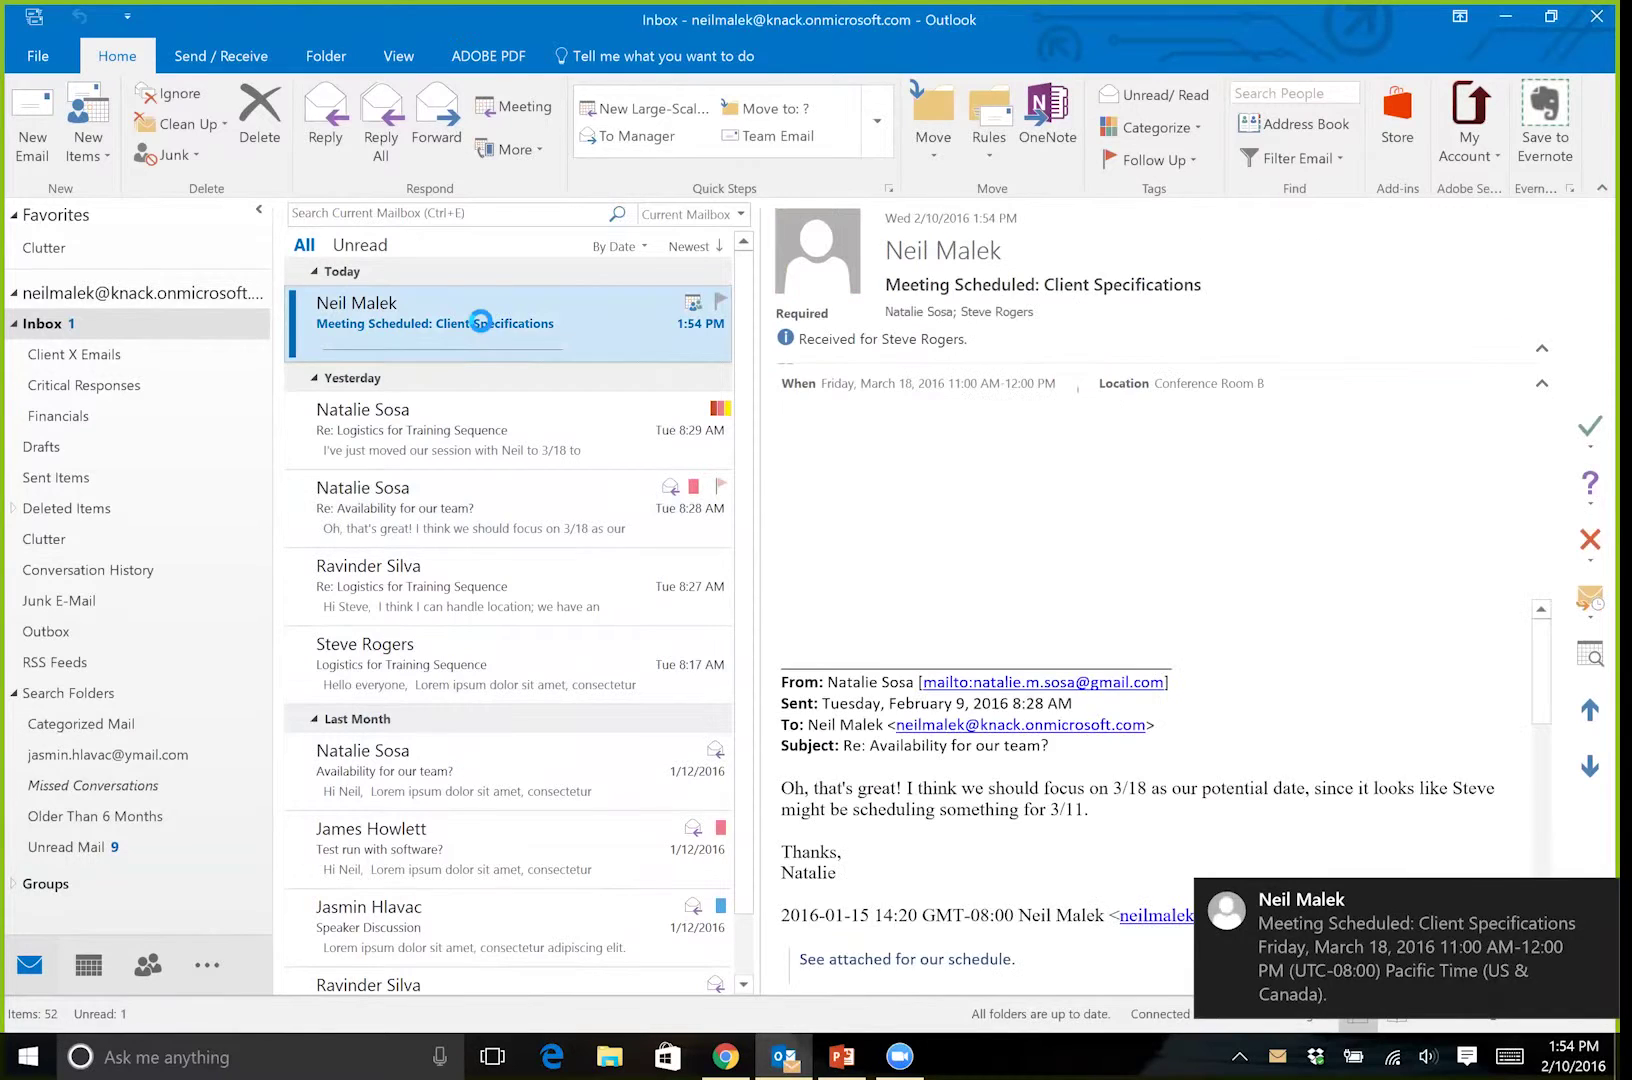
key("Delete")
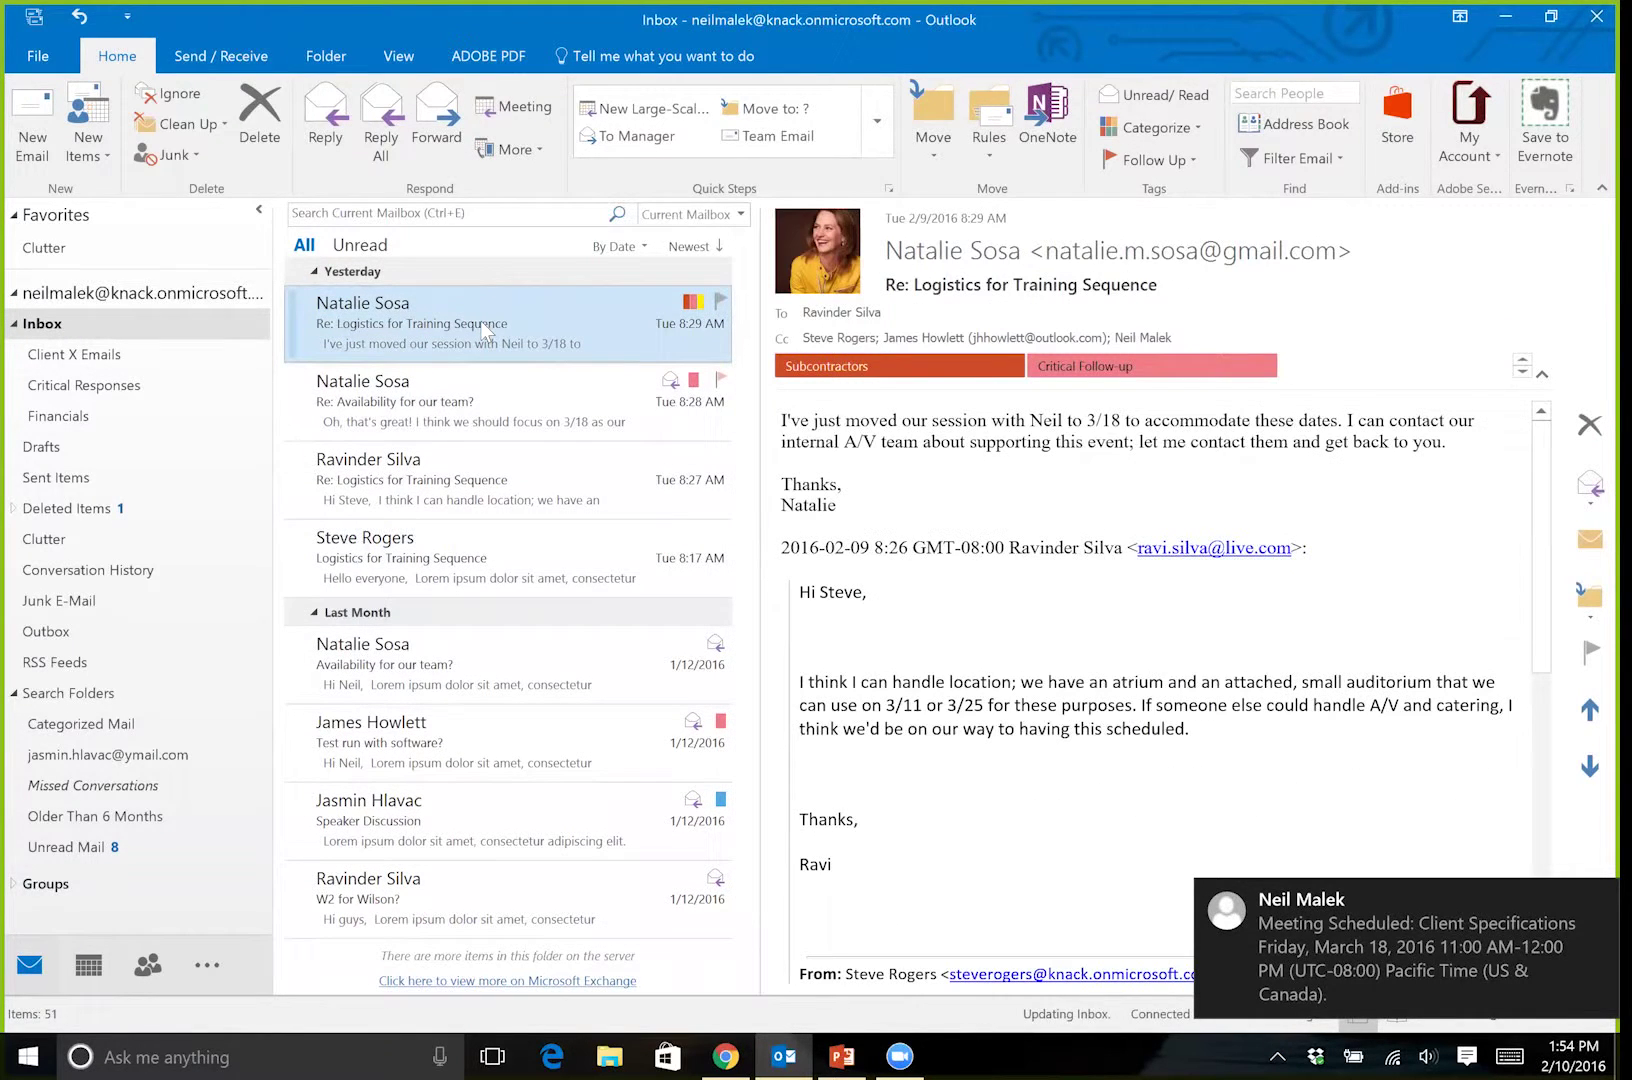